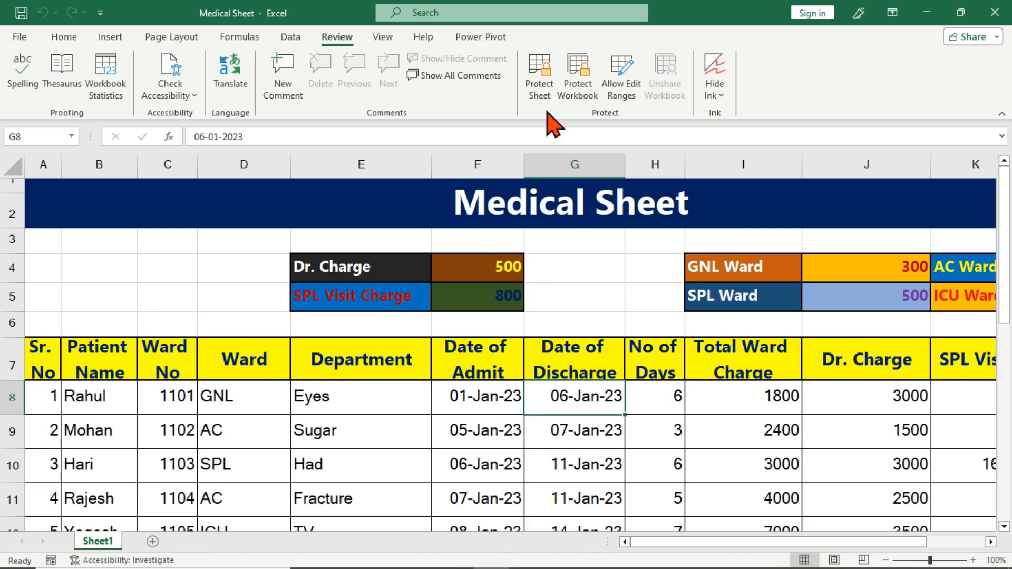
Password-protect Sheet1 of the Medical Sheet, entering and confirming the protection password
left_click(543, 87)
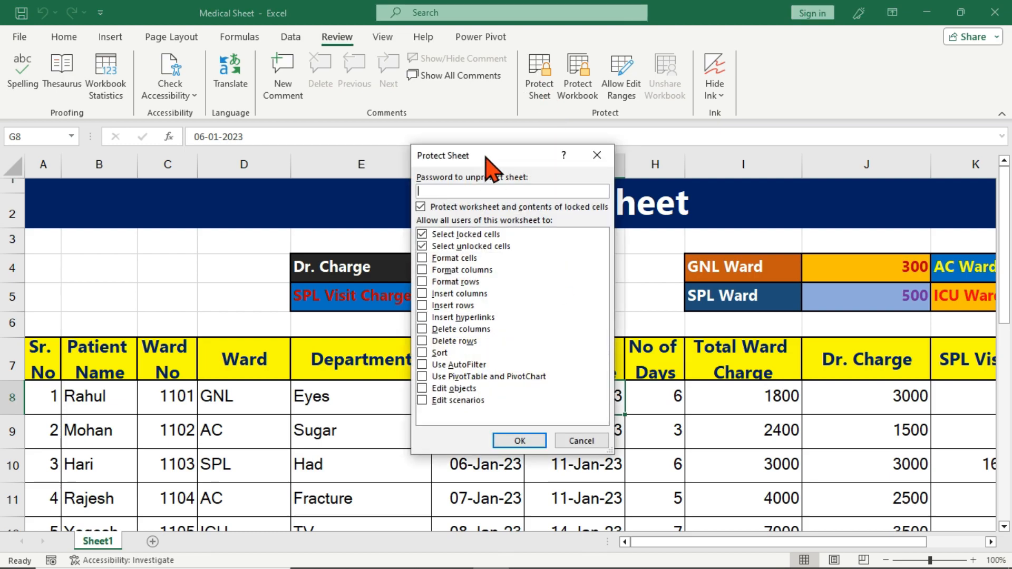
left_click_drag(489, 158, 623, 212)
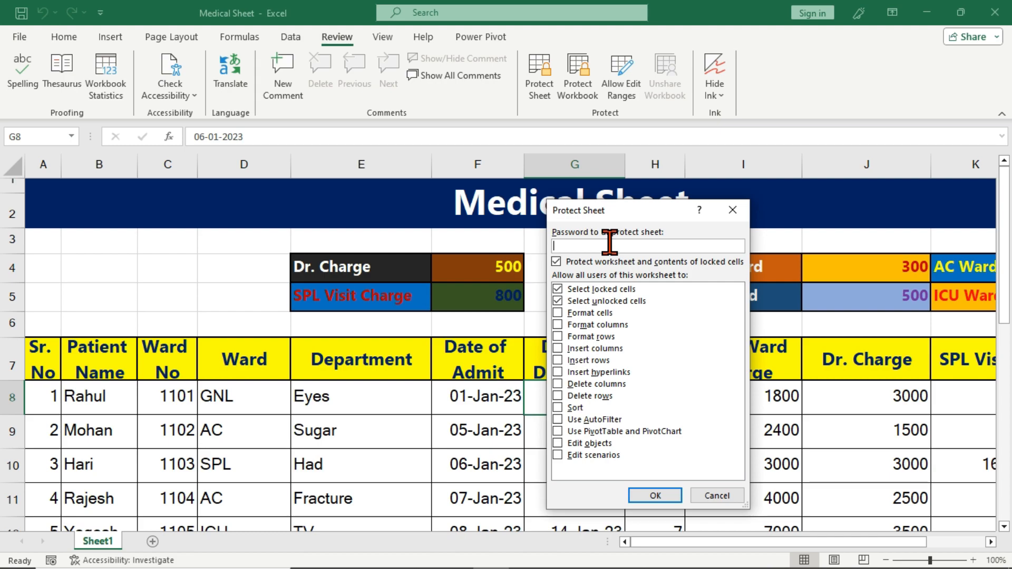
type("123")
key("Return")
type("12")
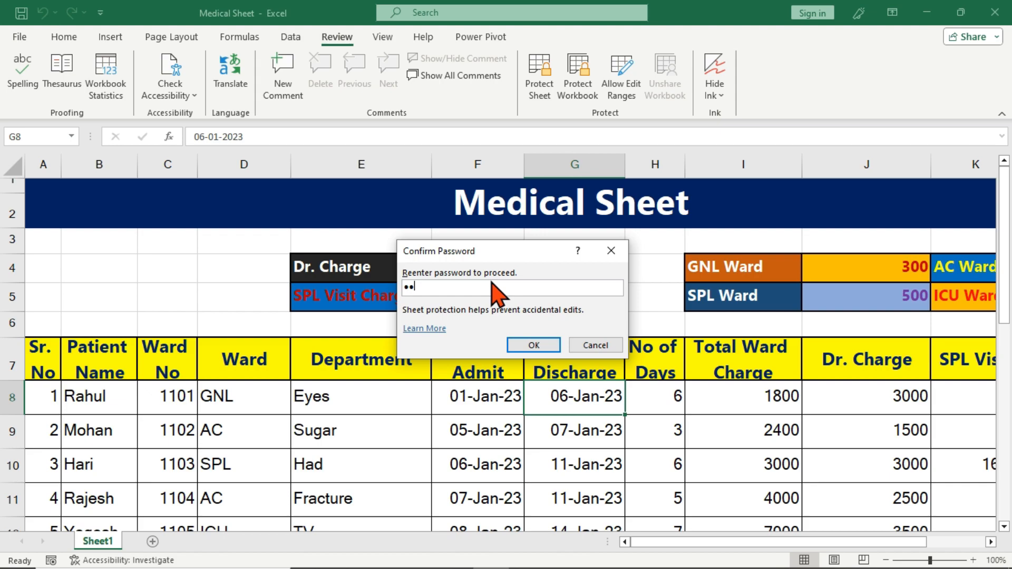
left_click(534, 345)
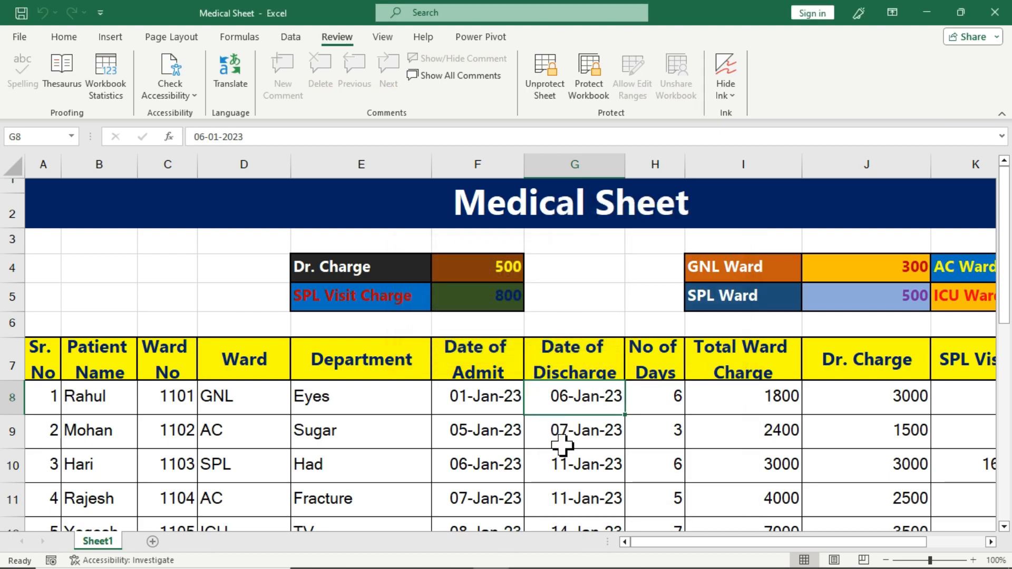
Try clearing the row-12 admit date and editing Fracture cell E11, dismissing each protection warning
scroll(562, 445, "down", 2)
left_click(492, 384)
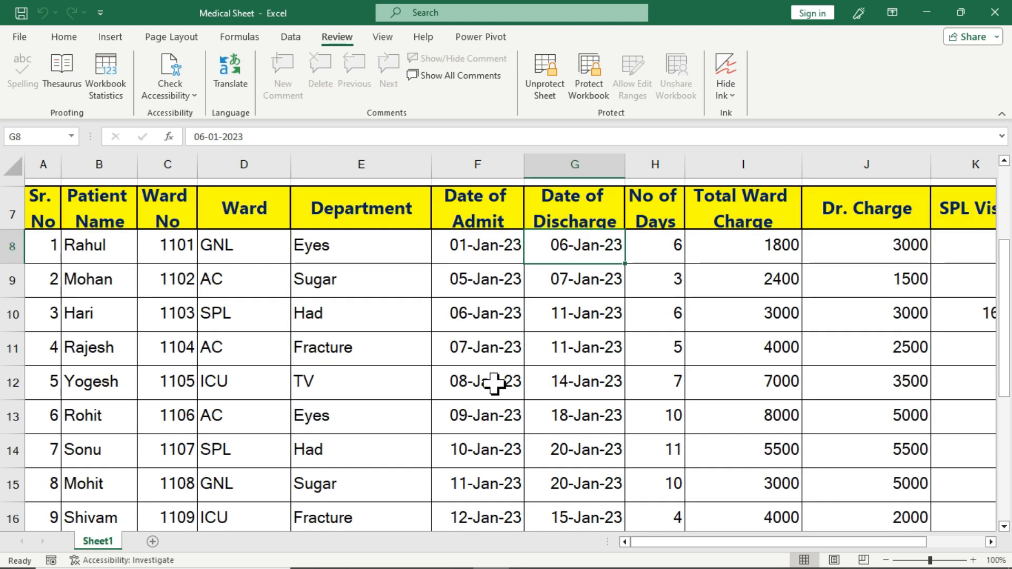
key("Delete")
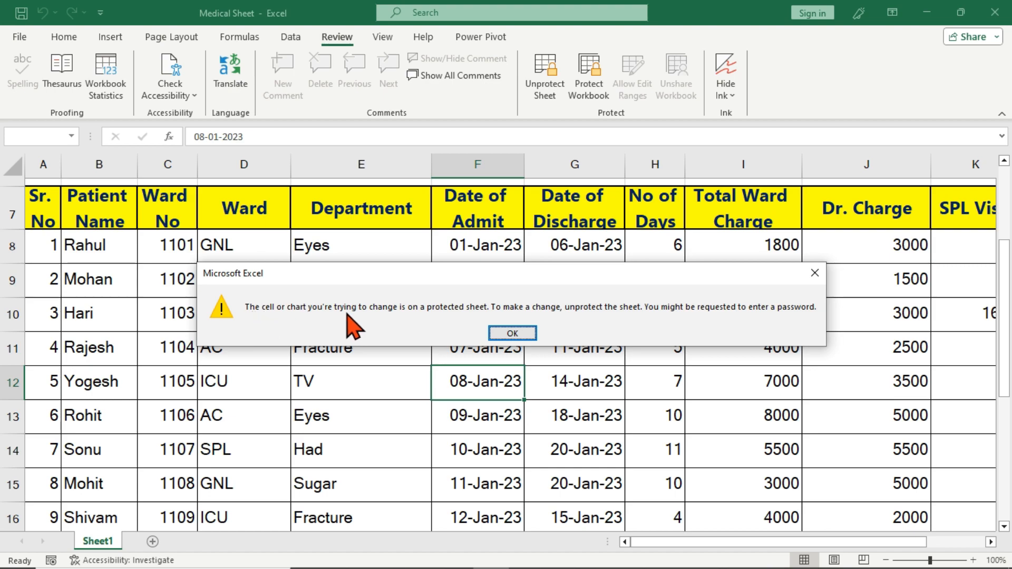
left_click(501, 333)
left_click(315, 349)
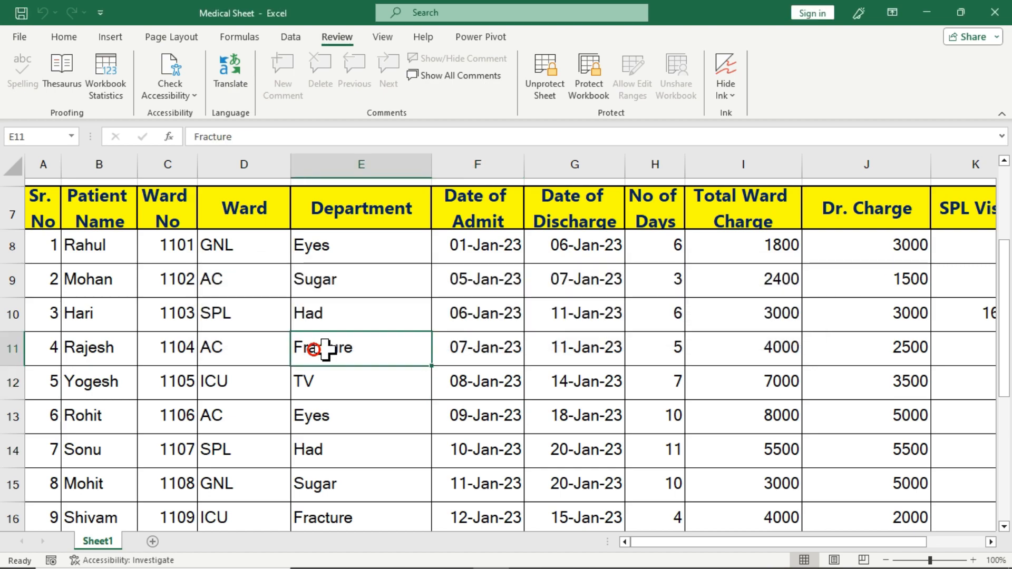
double_click(361, 355)
left_click(516, 333)
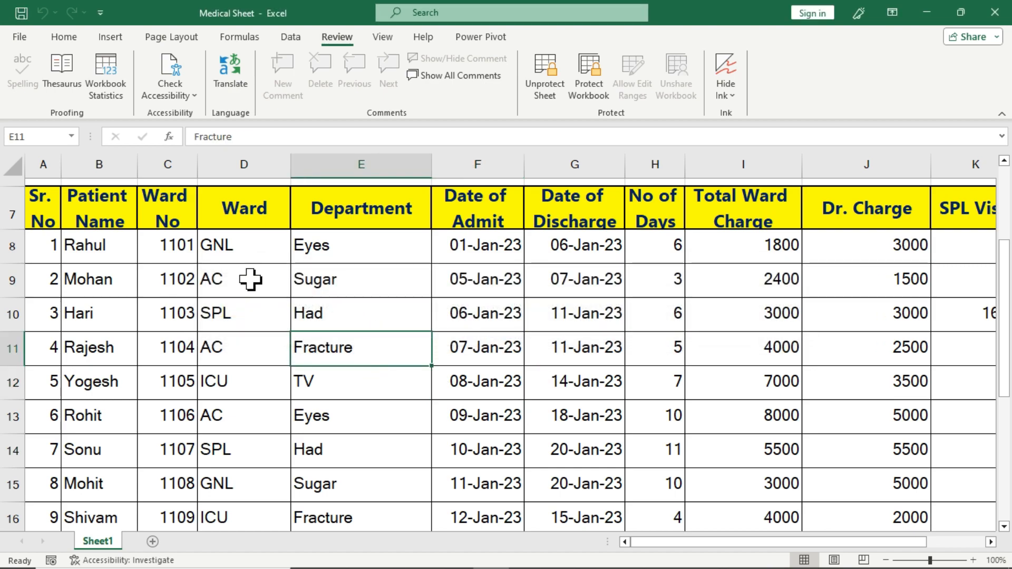
Try editing ward cells D9 (AC) and D12 (ICU), dismiss the warnings, and return to Home
double_click(249, 279)
left_click(514, 334)
left_click(209, 393)
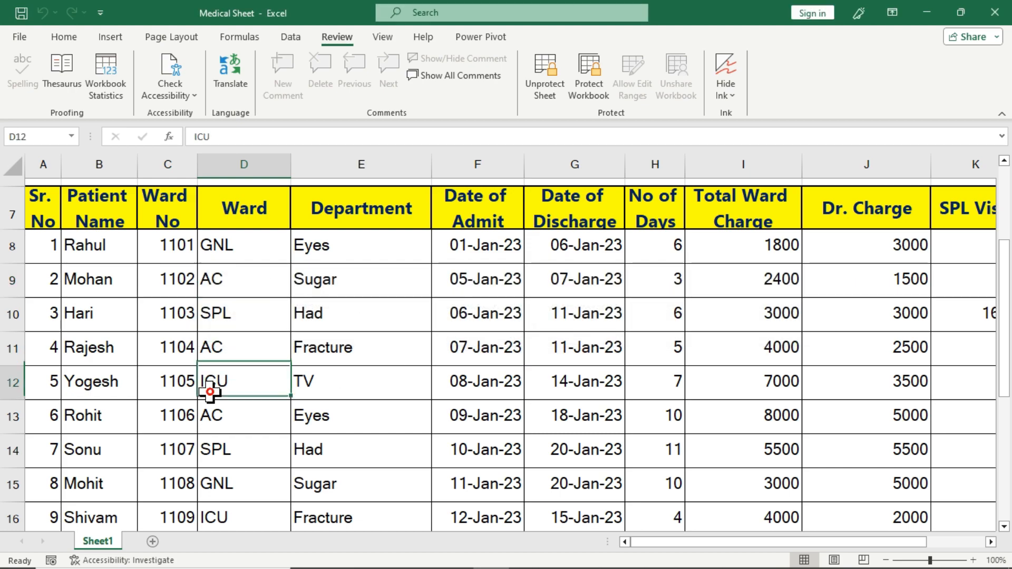
double_click(210, 393)
left_click(515, 335)
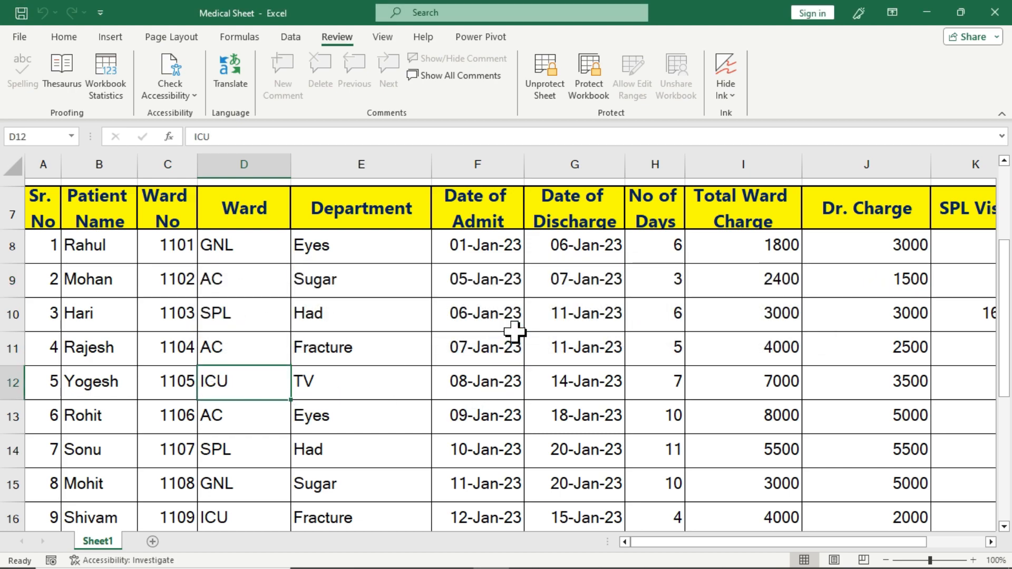
left_click(66, 26)
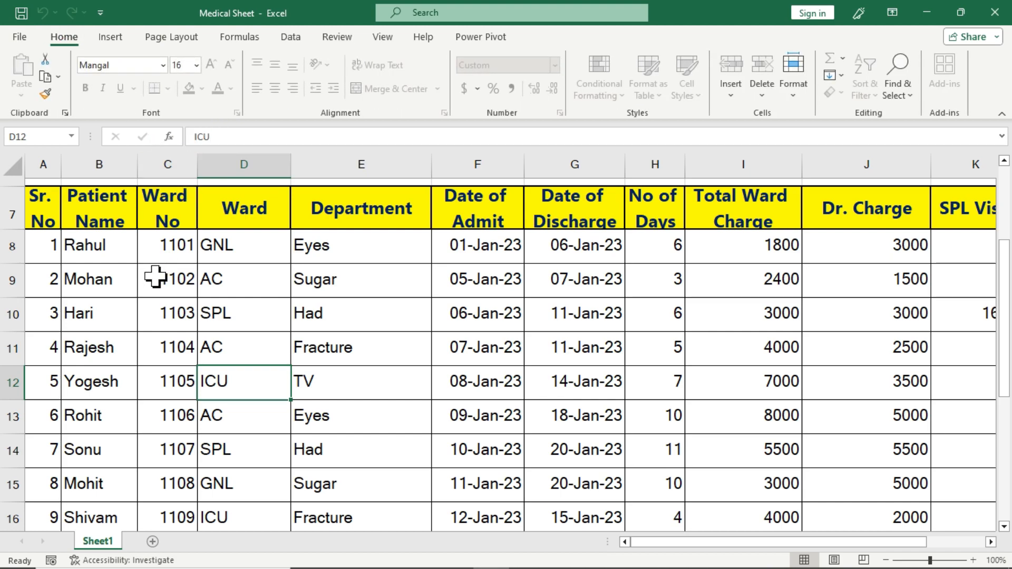
Select C8:E12 and try changing its font and font size on the protected sheet
left_click_drag(158, 247, 311, 363)
left_click(145, 97)
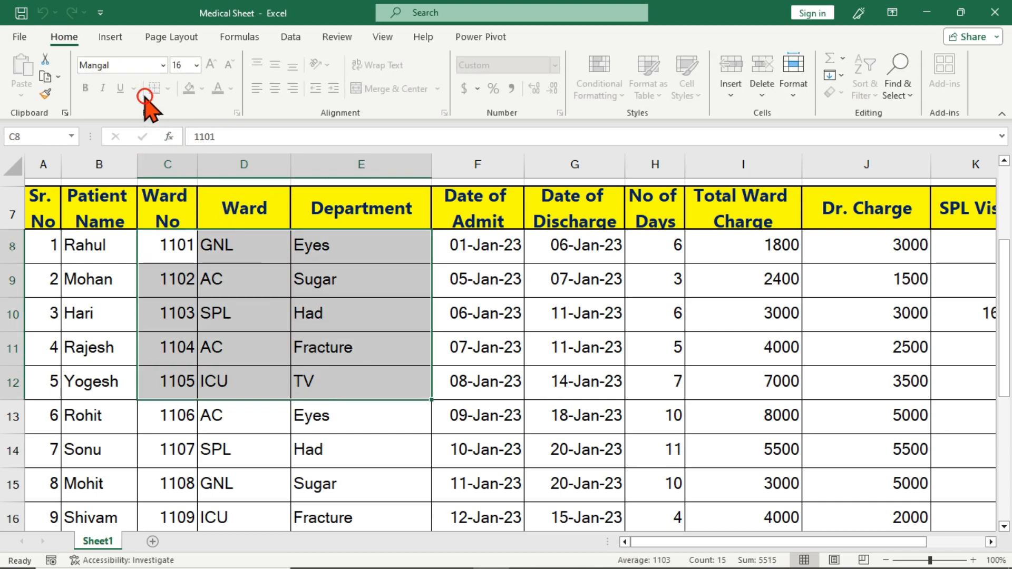
left_click(158, 65)
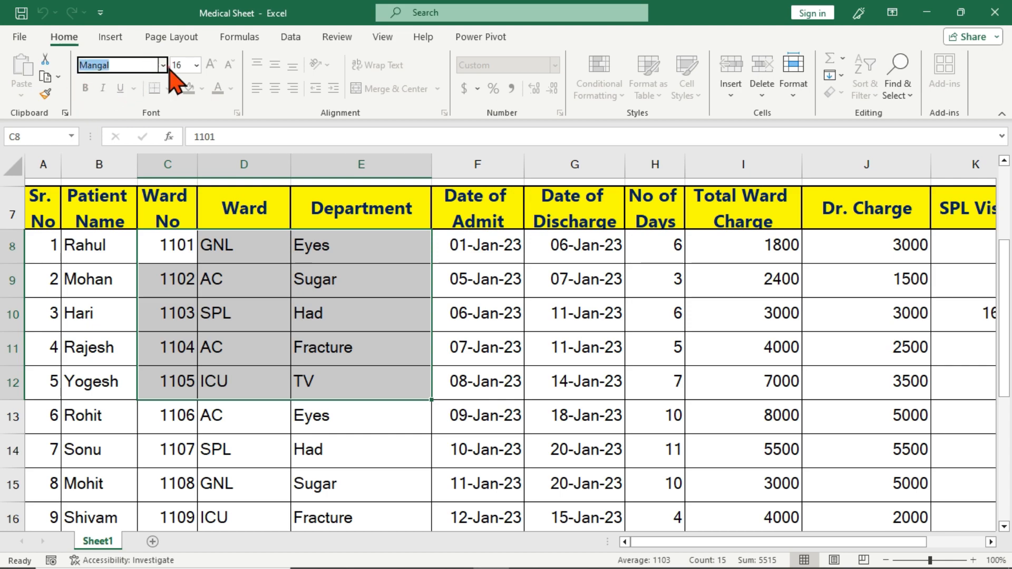
left_click(161, 65)
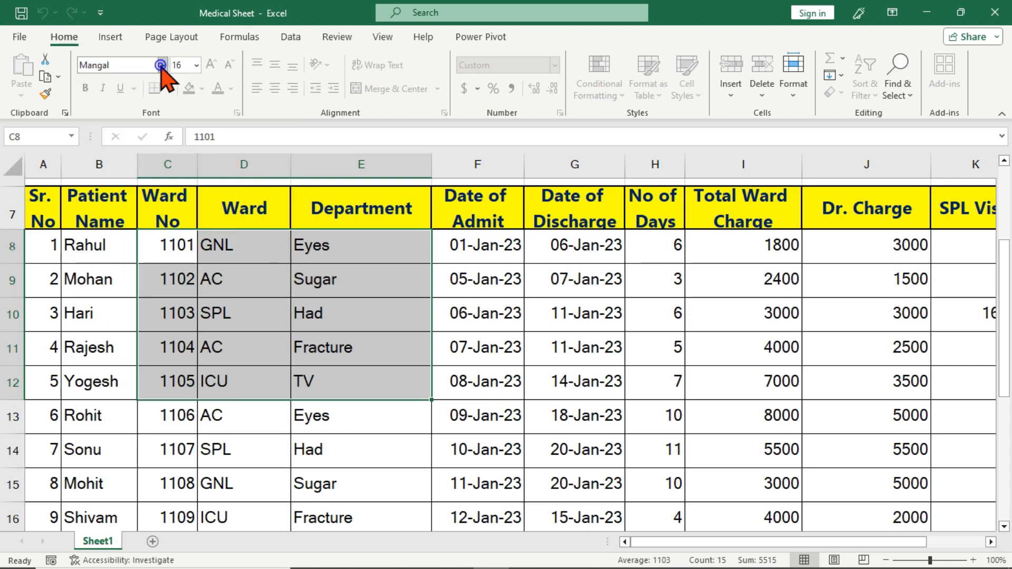
key("Escape")
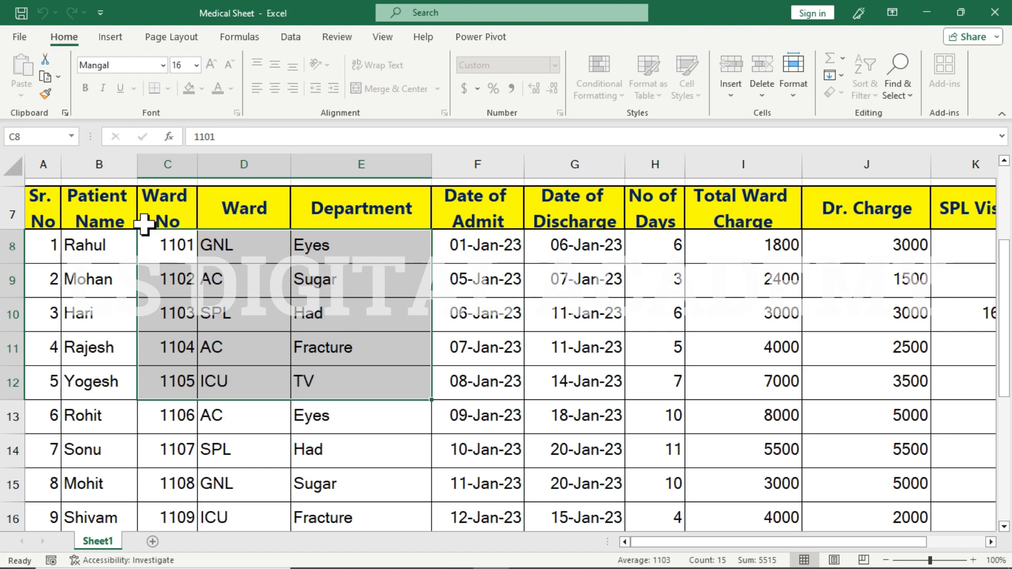
left_click(162, 66)
key("Escape")
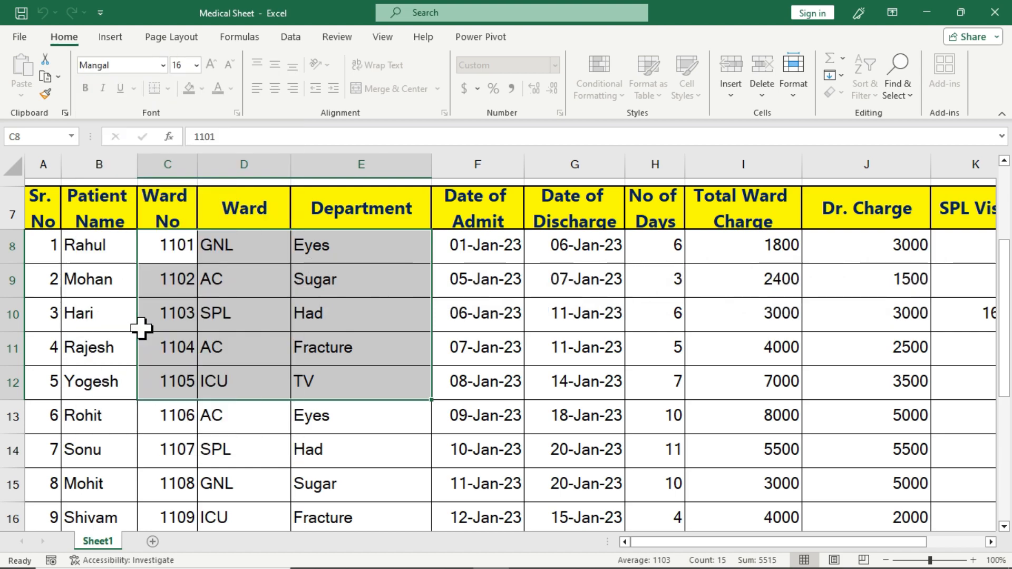
left_click(196, 65)
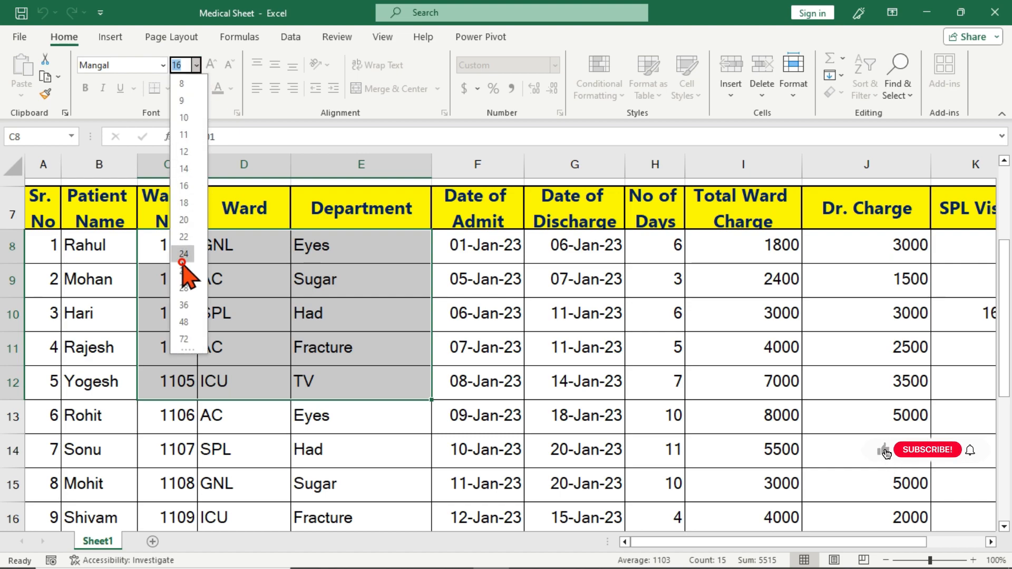
key("Escape")
Try clearing the Had cell E10 twice, dismissing each protected-sheet warning
left_click(366, 321)
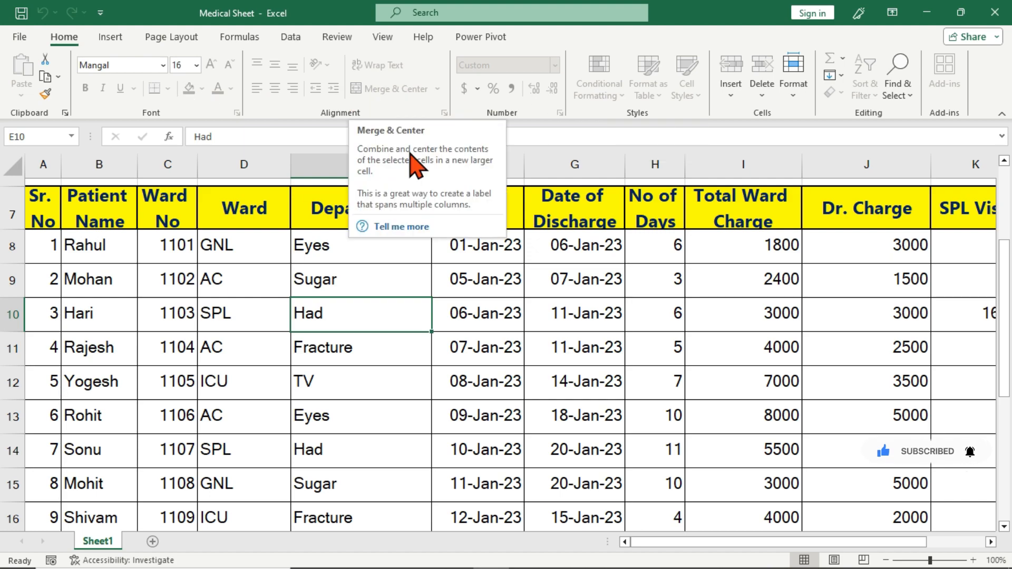
left_click(352, 346)
left_click(446, 336)
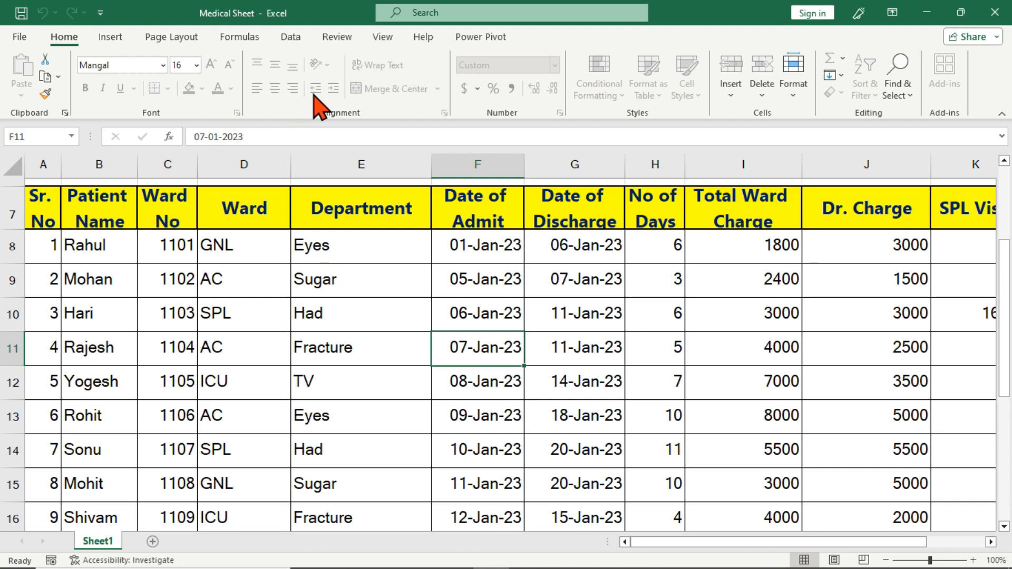
left_click(422, 299)
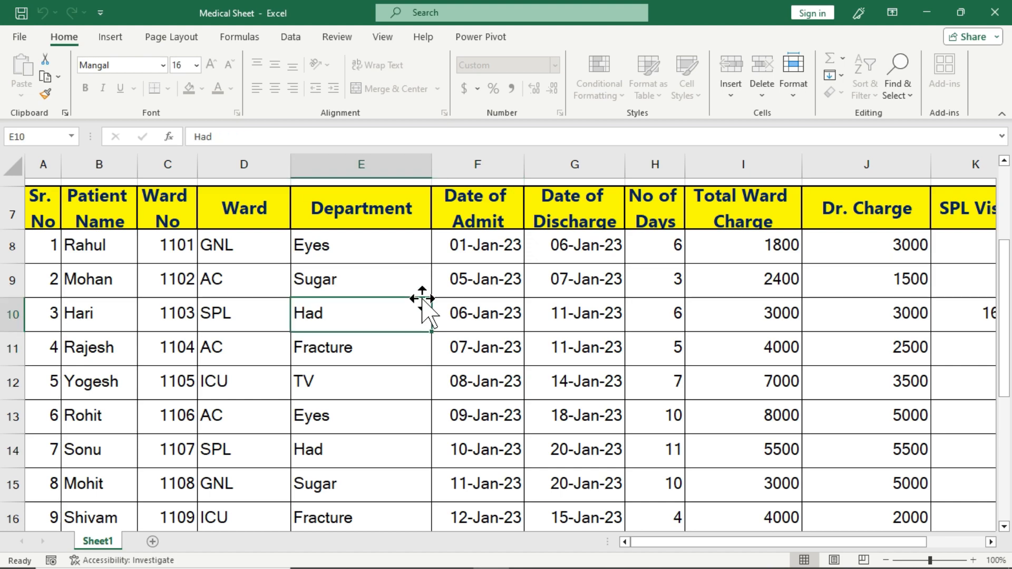
key("Delete")
left_click(519, 332)
key("Delete")
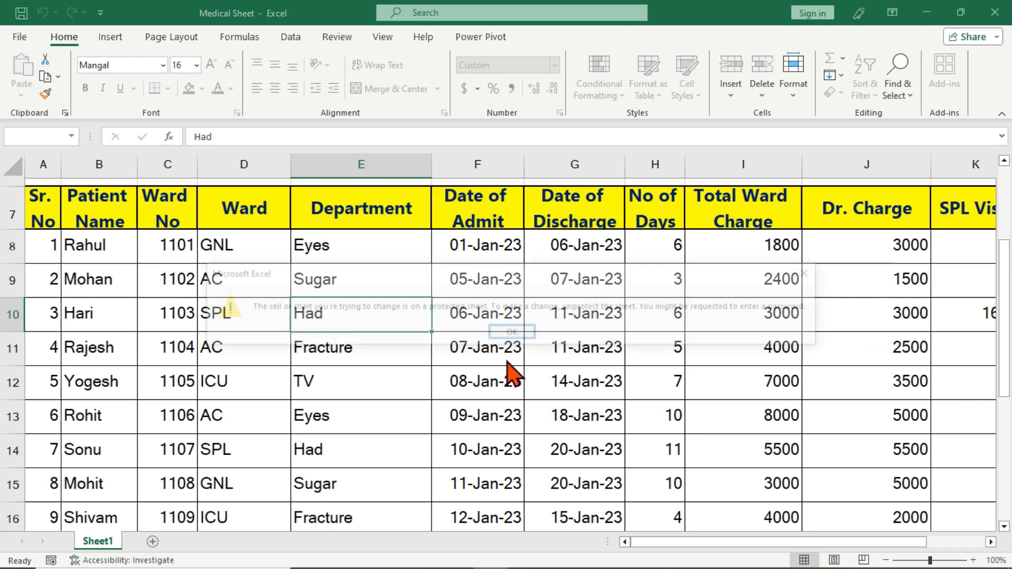
left_click(512, 332)
Try clearing admit date F11 and discharge date G10, then go back to Review
left_click(505, 342)
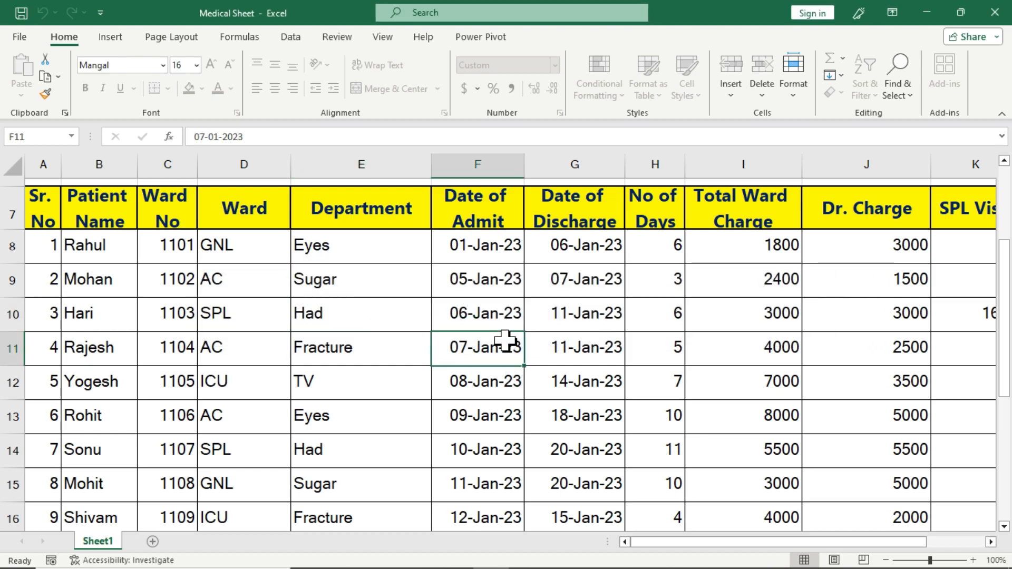
key("Delete")
left_click(505, 332)
left_click(570, 327)
key("Delete")
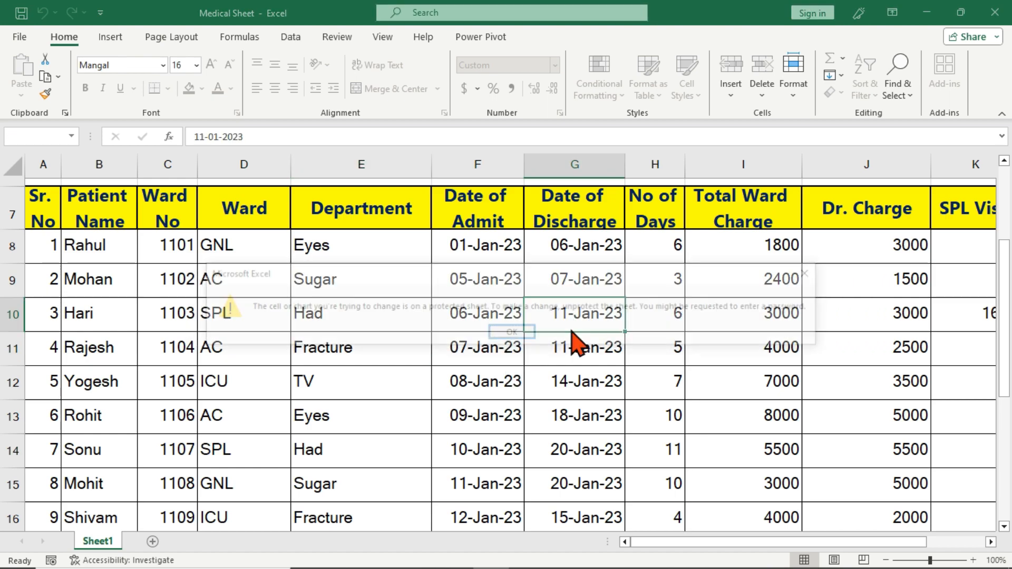
left_click(511, 332)
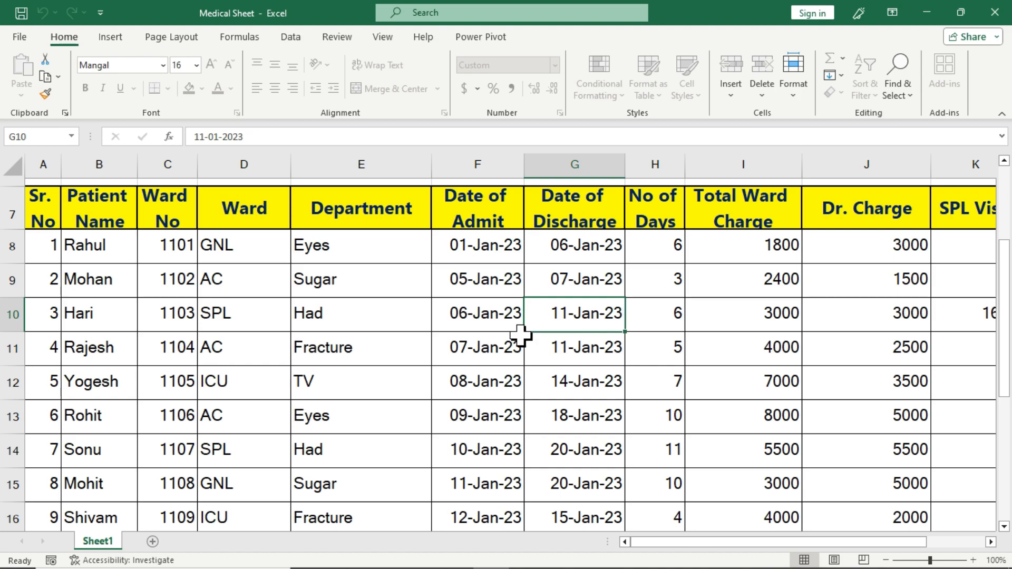
left_click(343, 39)
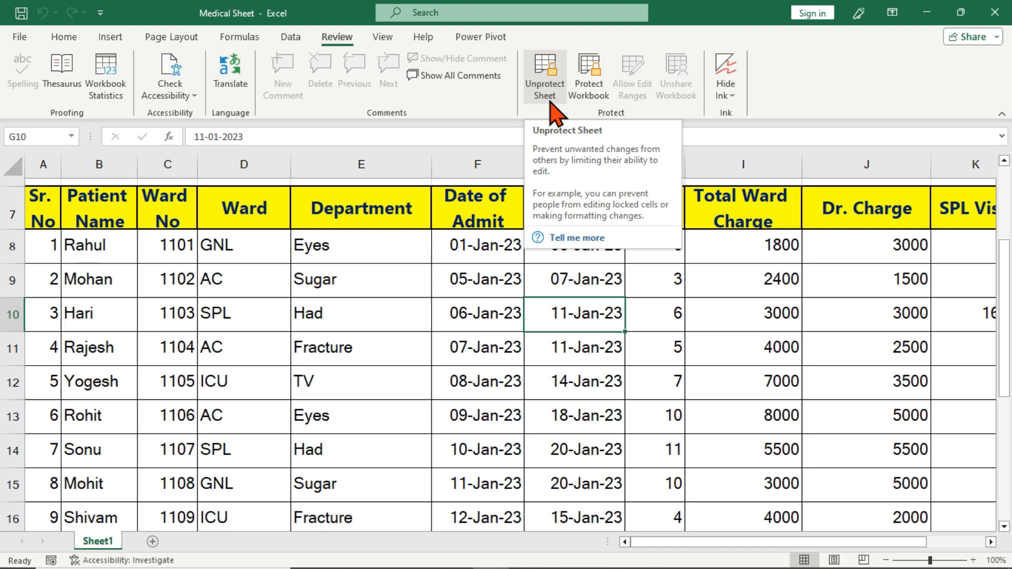
Unprotect Sheet1 by entering its password, then return to the Home commands
left_click(546, 87)
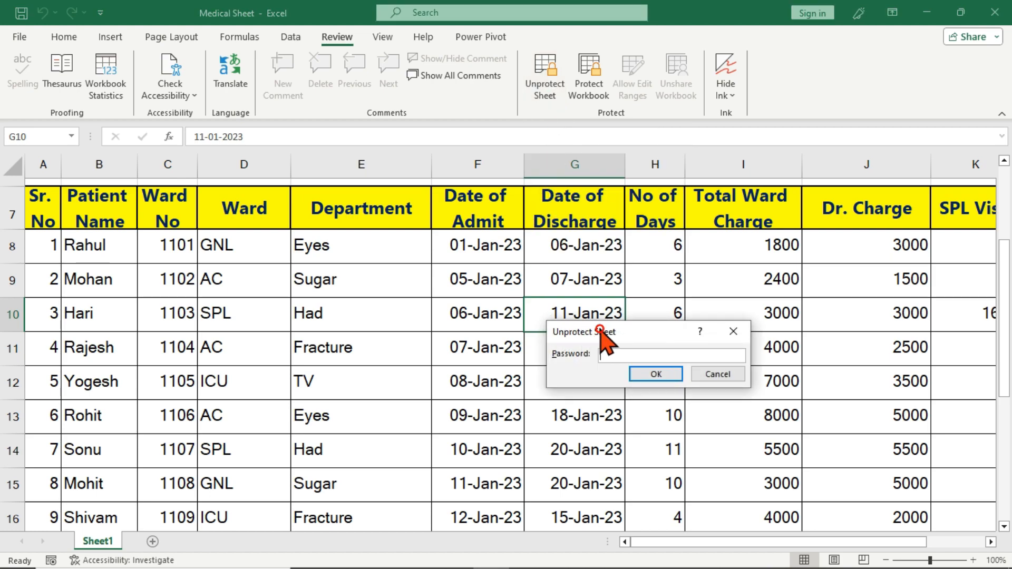
left_click_drag(589, 334, 540, 302)
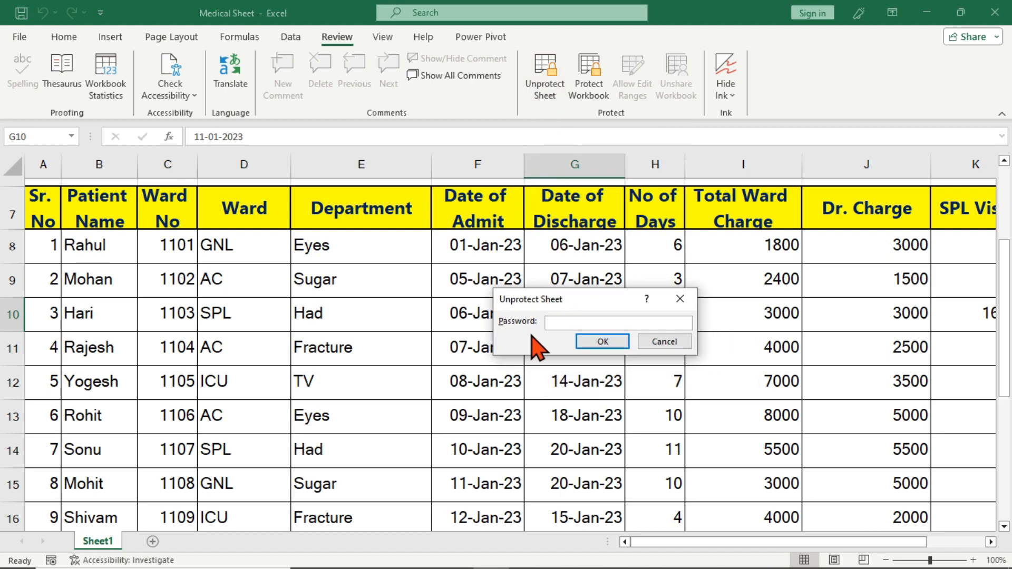
type("12")
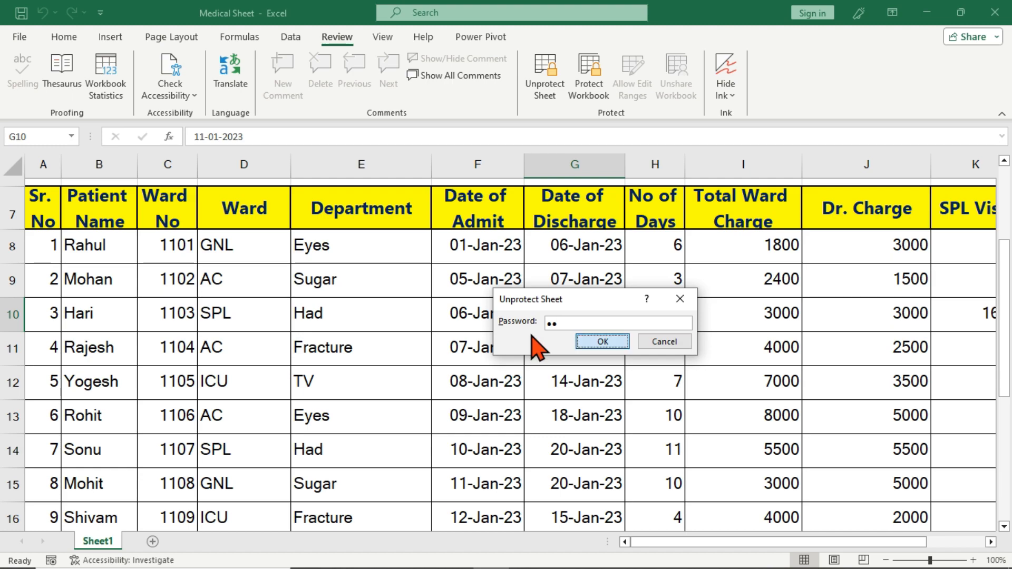
key("Return")
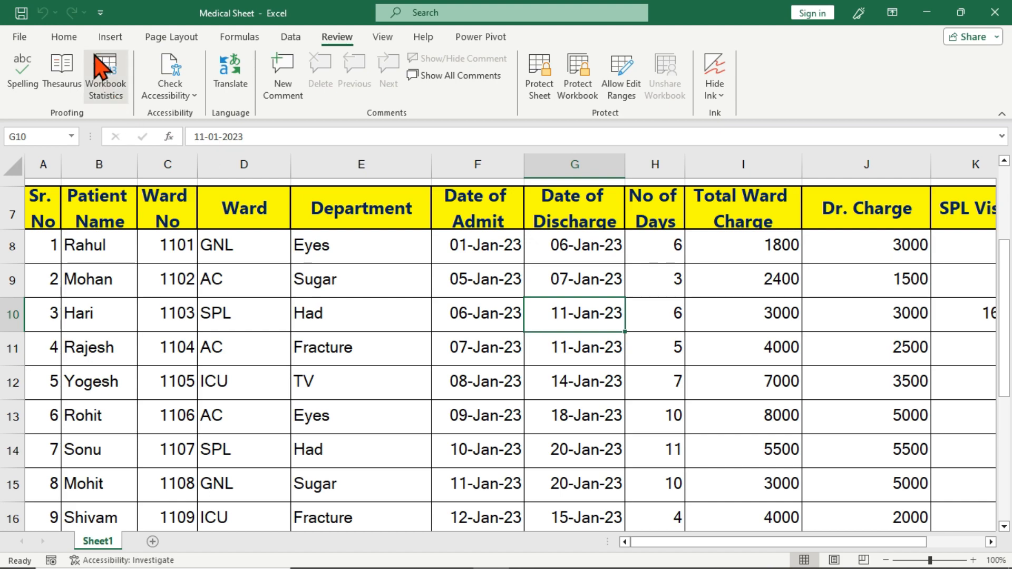
left_click(64, 36)
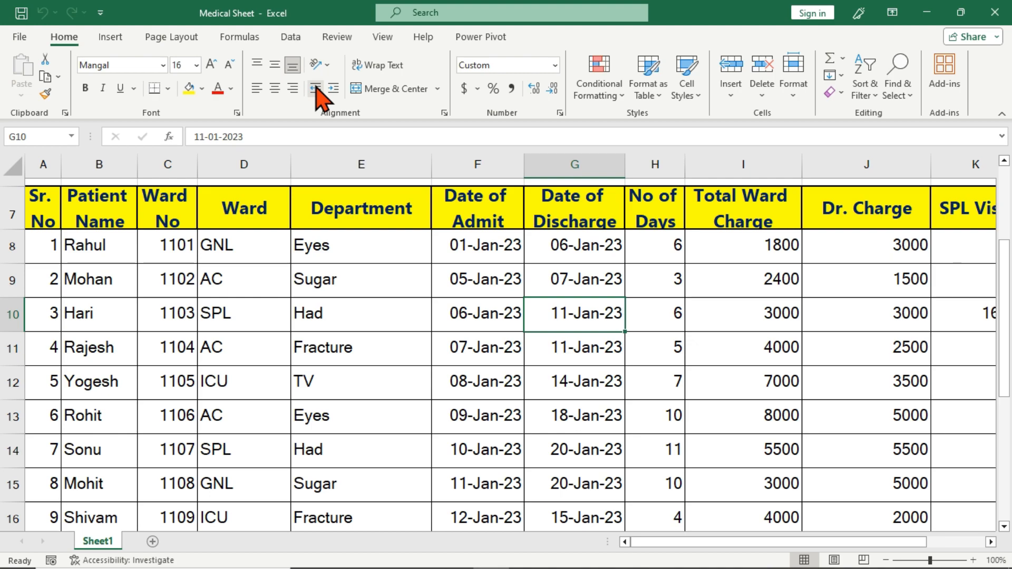
Glance through the Insert and Page Layout commands, then return to Home
left_click(105, 36)
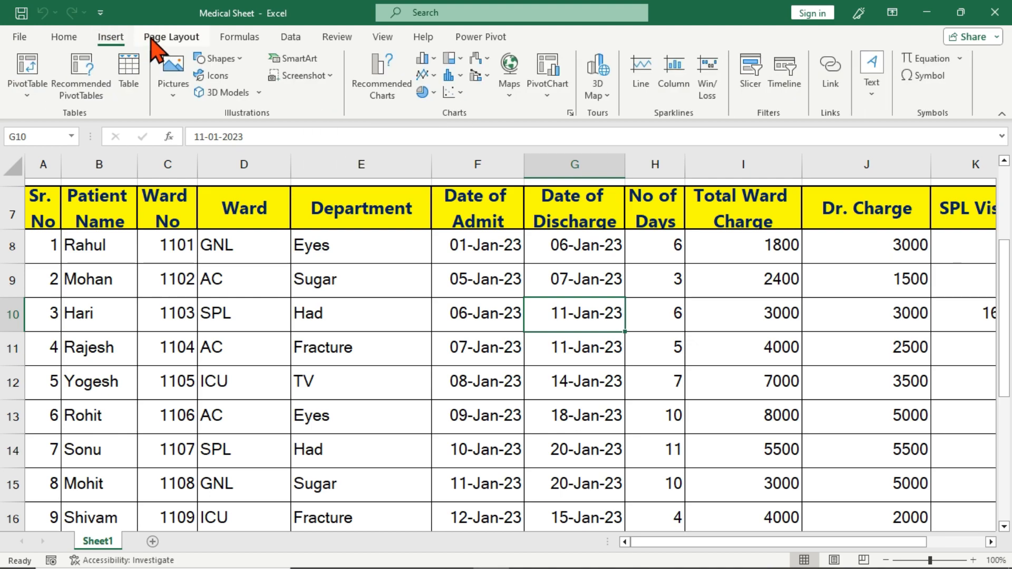
left_click(171, 37)
left_click(64, 37)
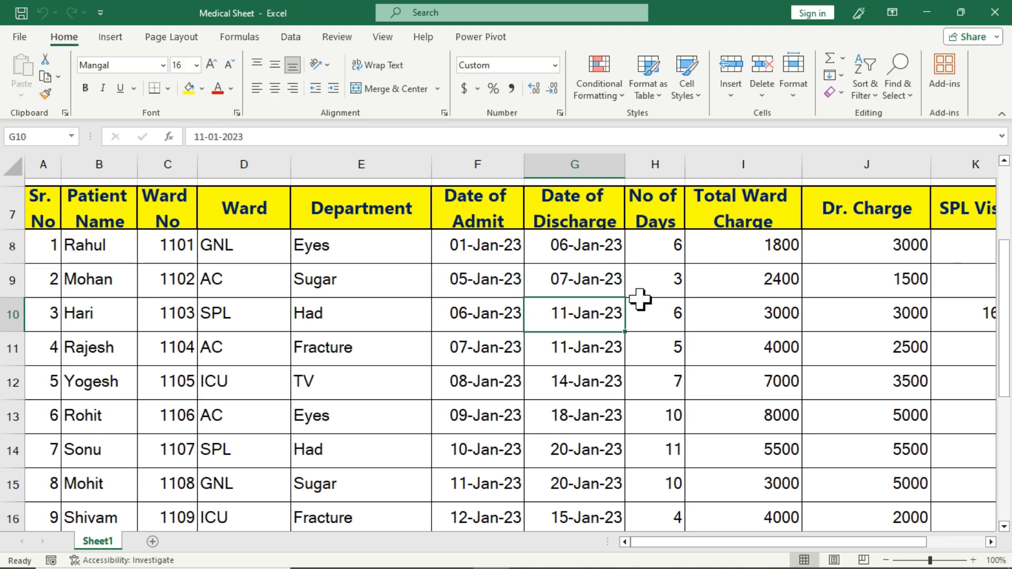
Change E9 from Sugar to Had and E10 from Had to Eyes using AutoComplete
left_click(364, 290)
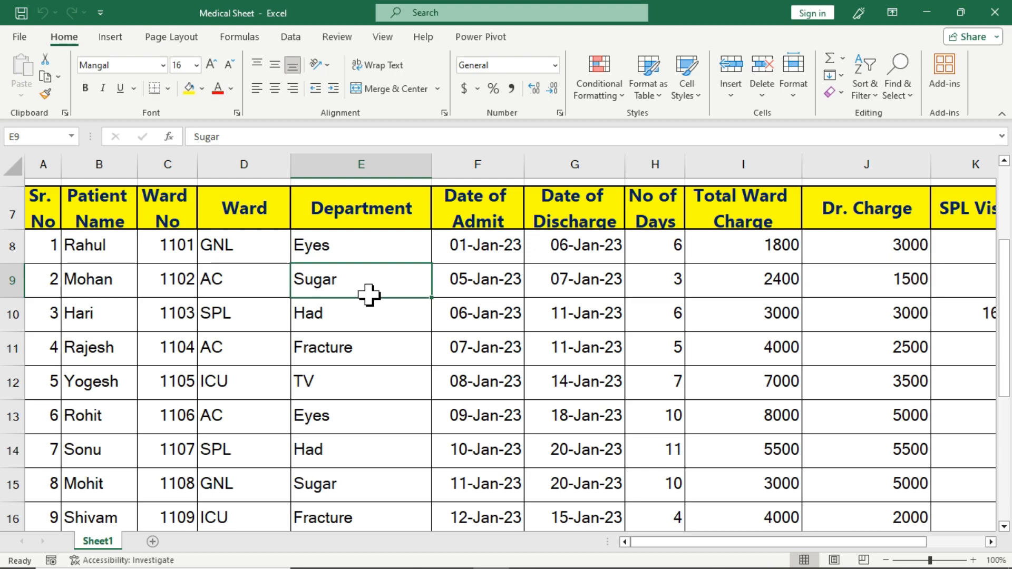
type("Had")
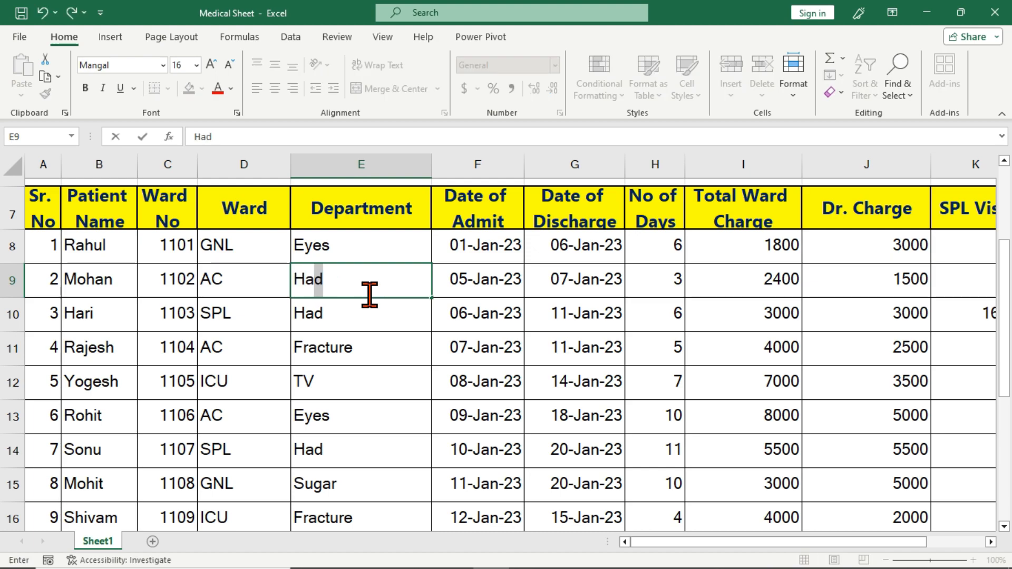
left_click(351, 314)
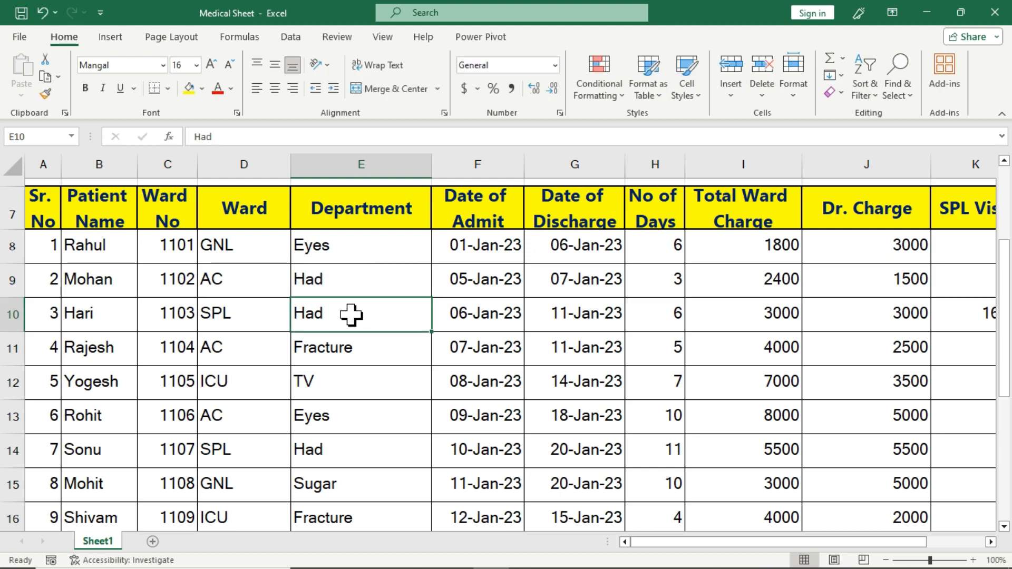
type("E")
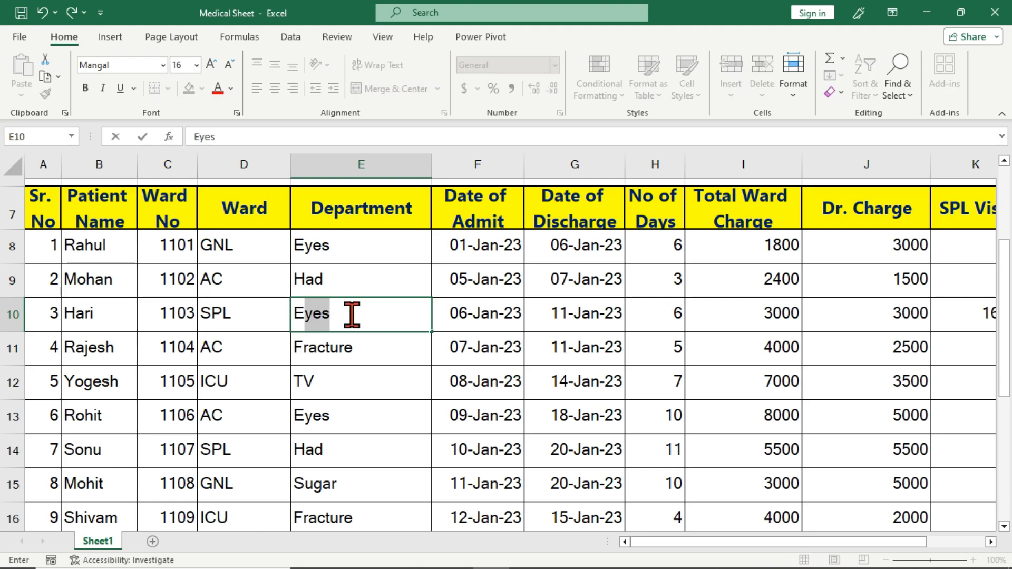
key("Return")
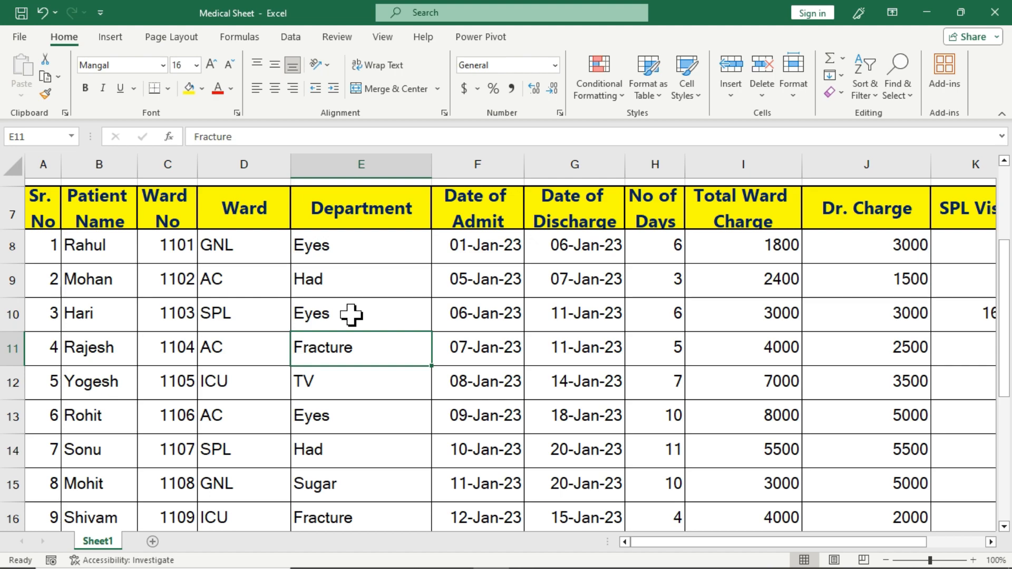
left_click(338, 36)
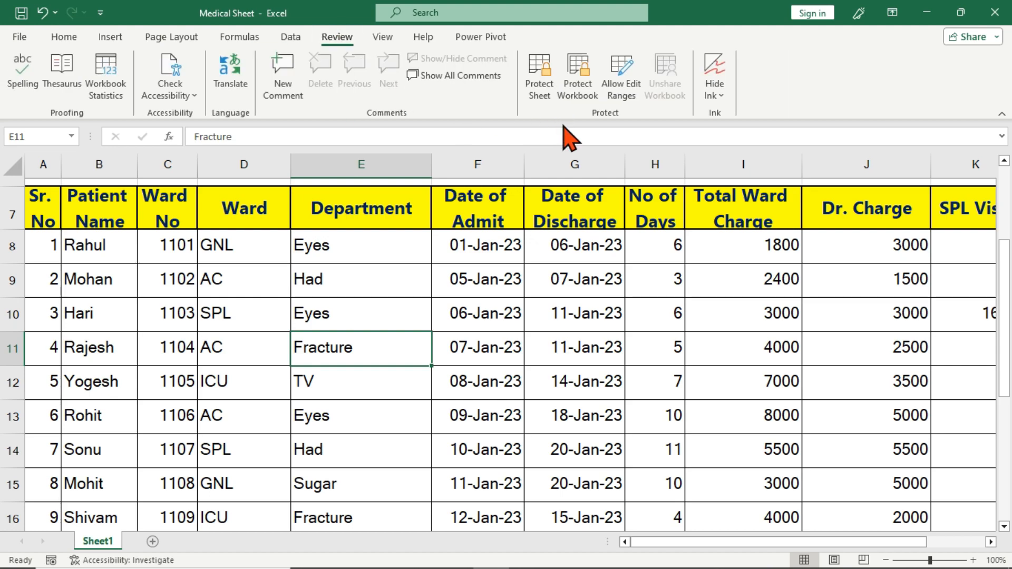
Open the Protect Sheet dialog from the Review commands
left_click(539, 89)
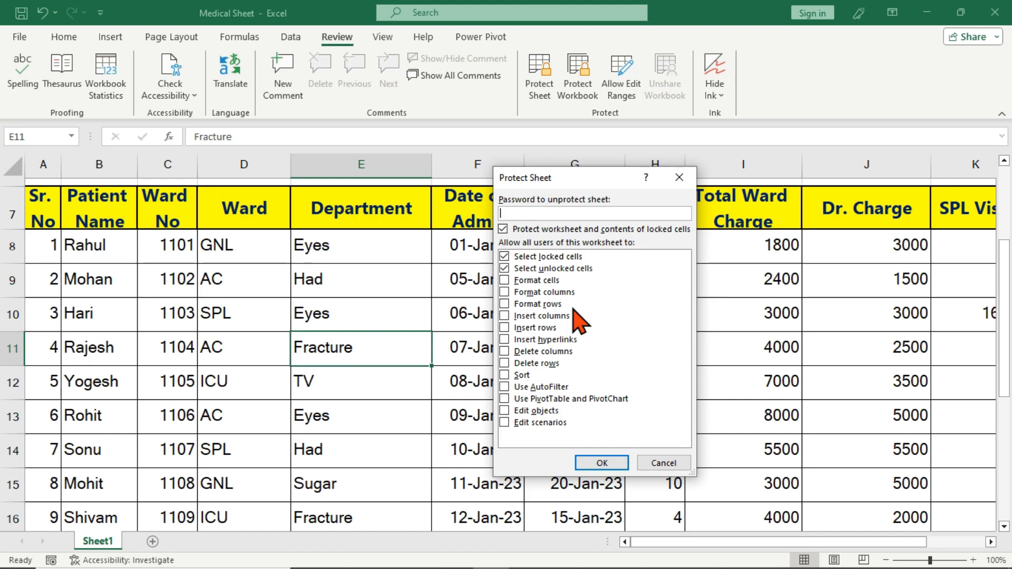
Cancel the Protect Sheet dialog and inspect cells E11, F11, the I10 charge formula and E10
left_click(659, 463)
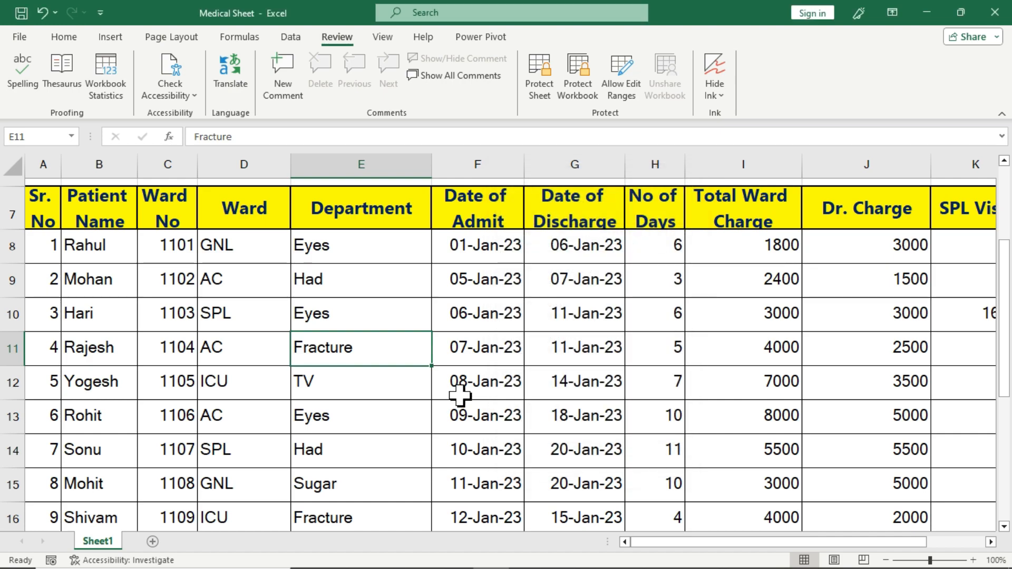
left_click(332, 362)
left_click(514, 364)
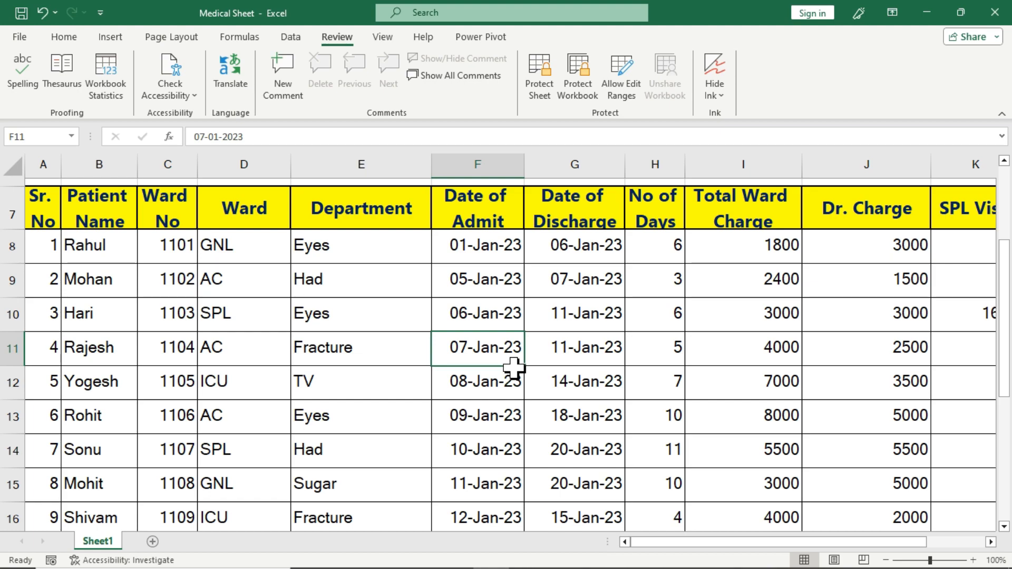
left_click(759, 325)
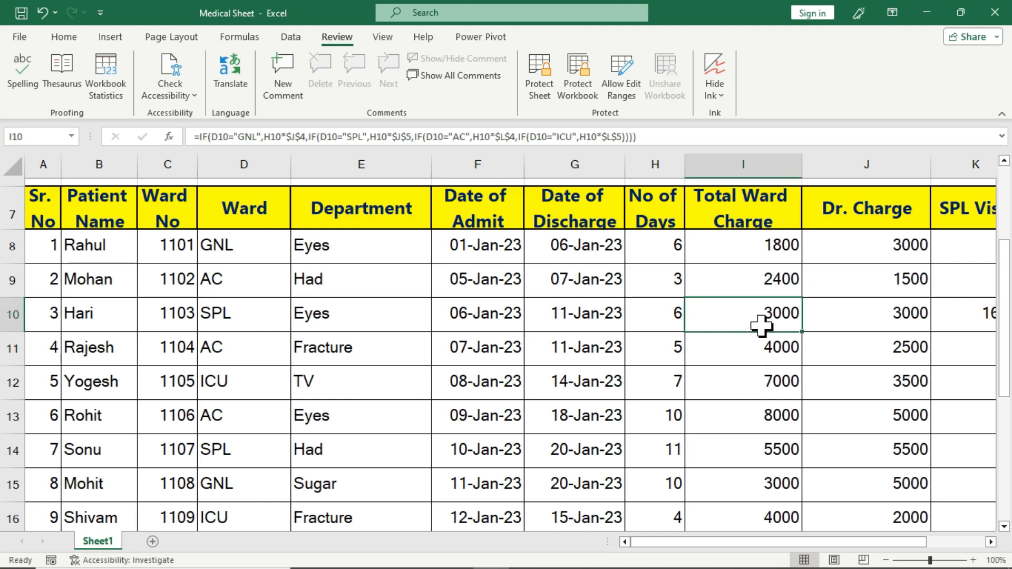
left_click(395, 316)
Protect the sheet with a confirmed password, allowing Format cells, Format columns and Format rows
left_click(540, 89)
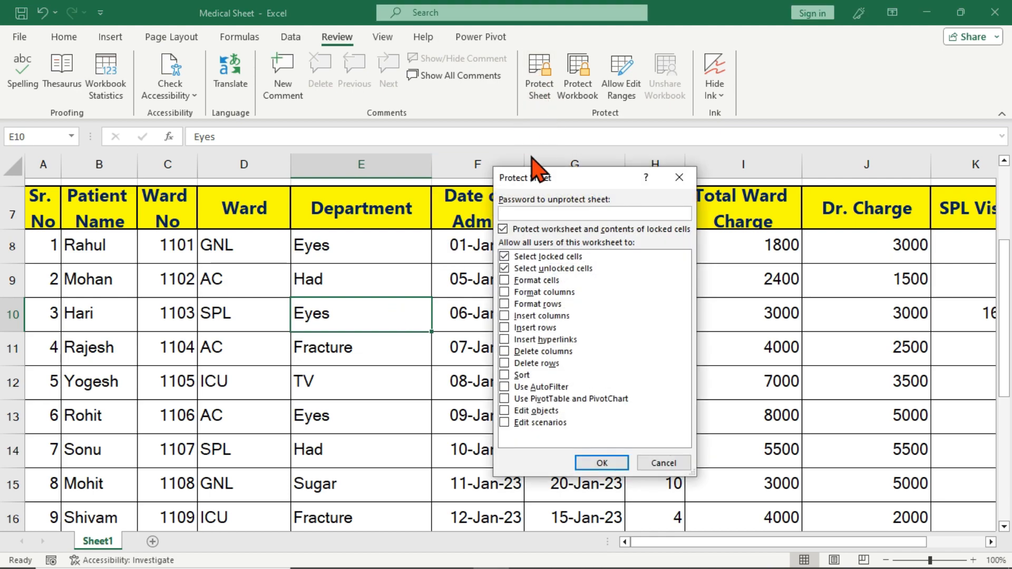
left_click(504, 281)
left_click(504, 292)
left_click(505, 305)
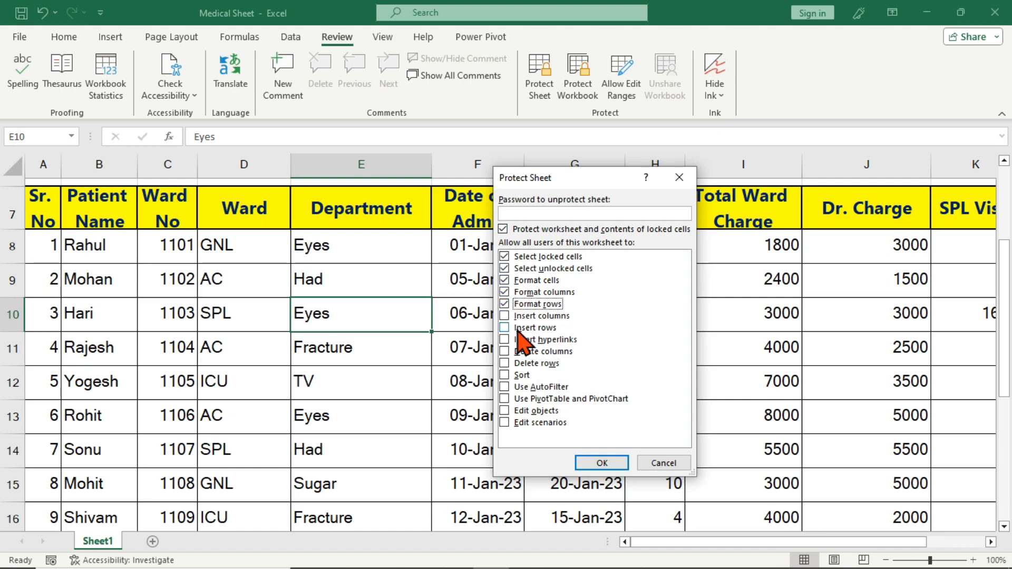
left_click(528, 213)
type("••")
key("Return")
type("••")
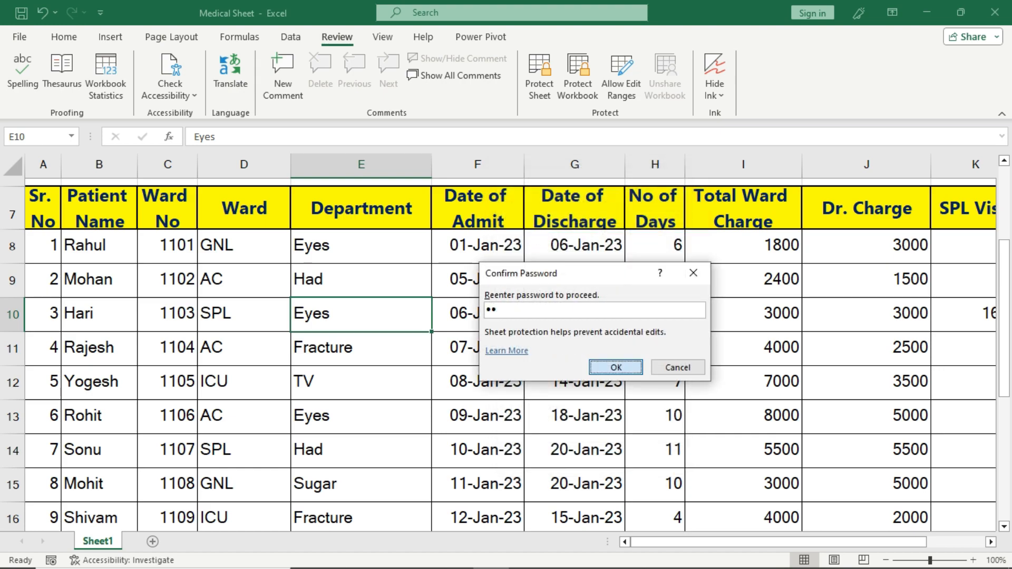
key("Return")
Confirm edits to Department cells E10, E9 and E12 are blocked, then select D9 on Home
double_click(418, 328)
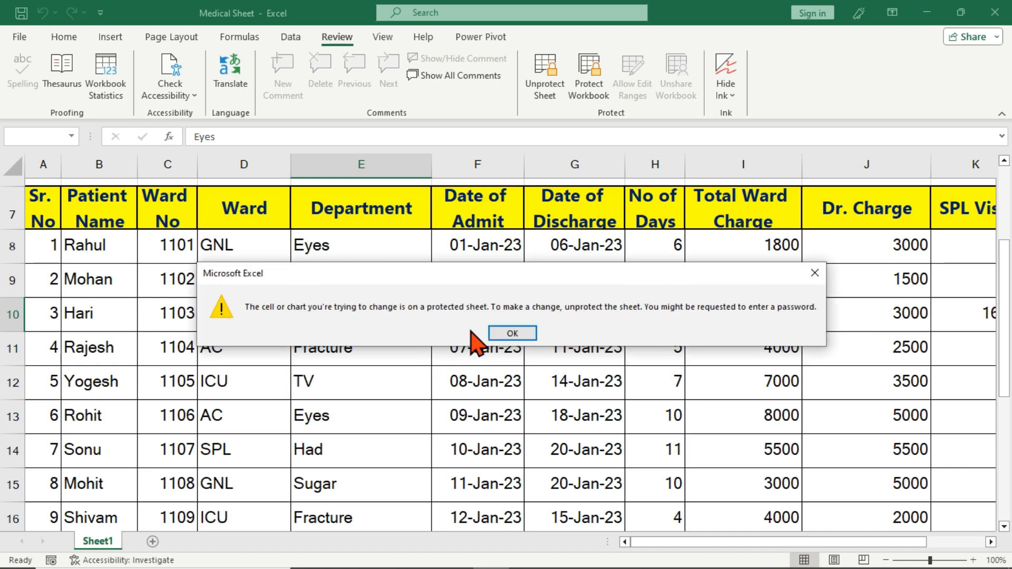
left_click(519, 332)
left_click(394, 288)
double_click(394, 288)
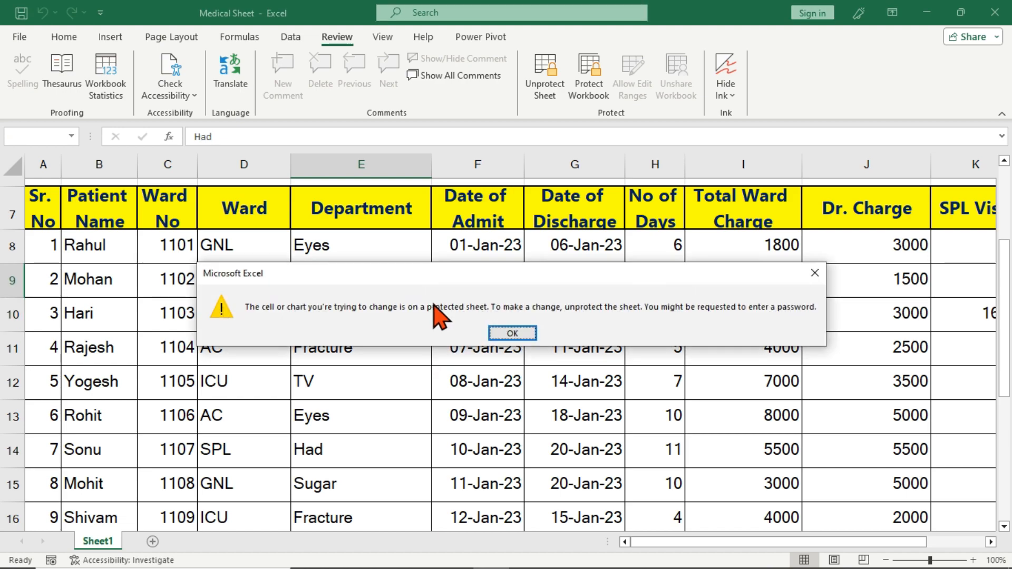
left_click(510, 332)
left_click(379, 380)
double_click(380, 380)
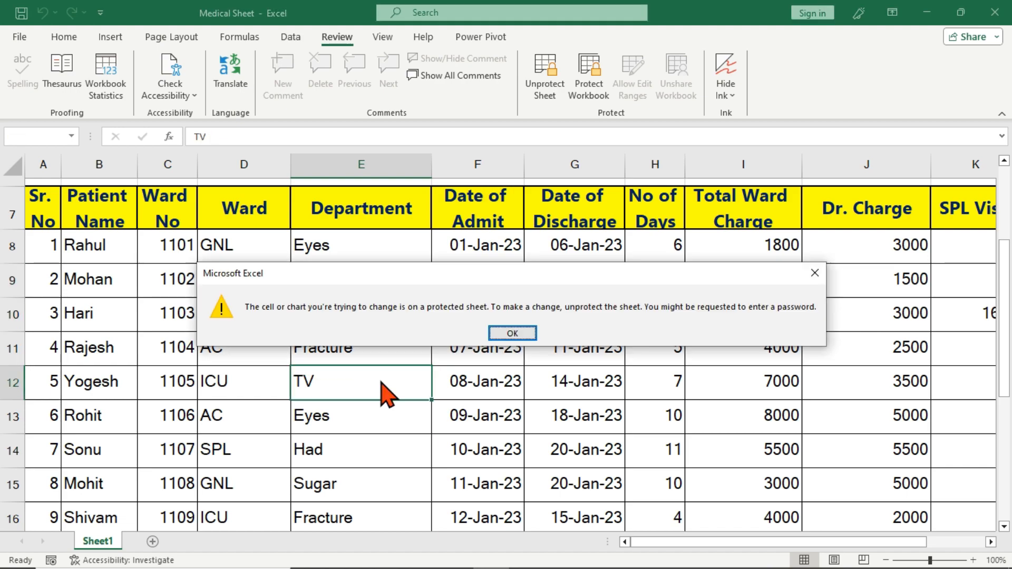
left_click(513, 333)
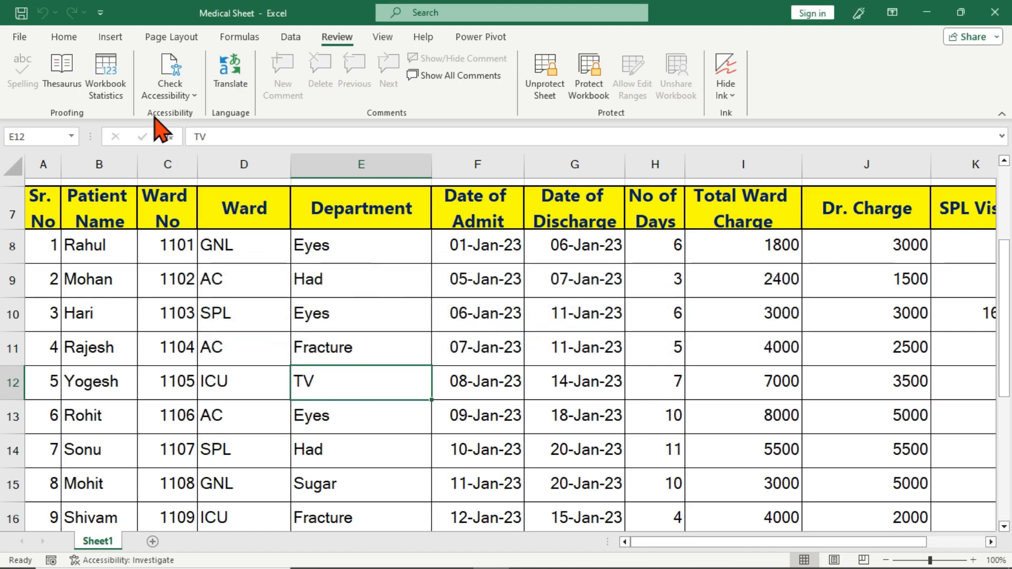
left_click(64, 37)
left_click(199, 282)
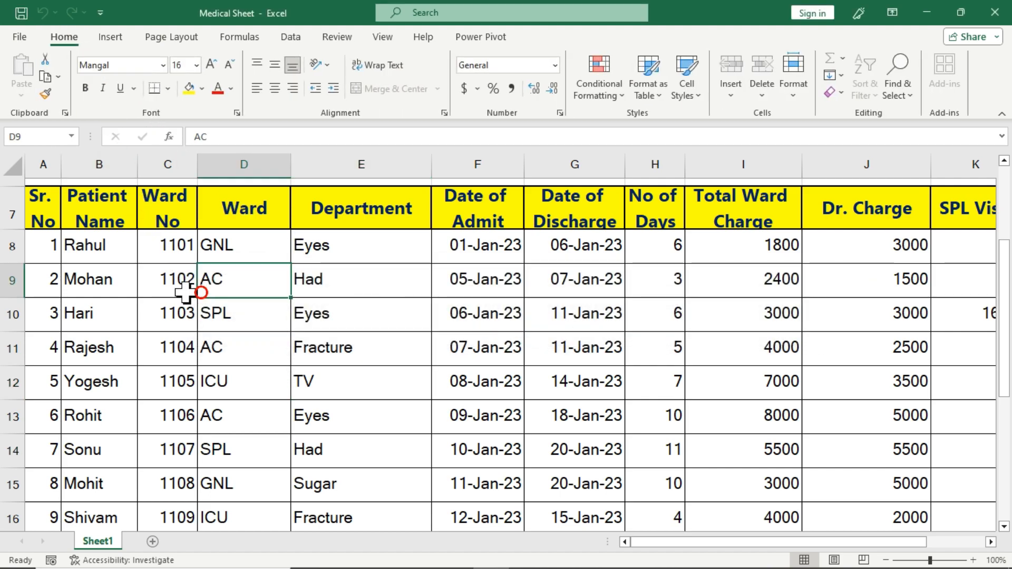
Select names B8:B12, apply Algerian, and toggle bold, italic and underline on and off
left_click_drag(80, 248, 98, 393)
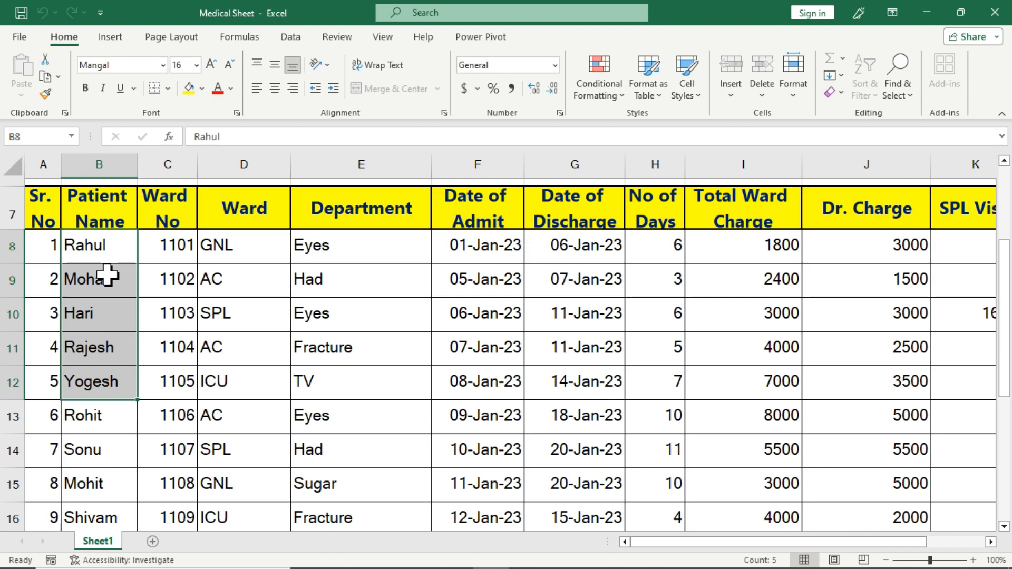
left_click(162, 65)
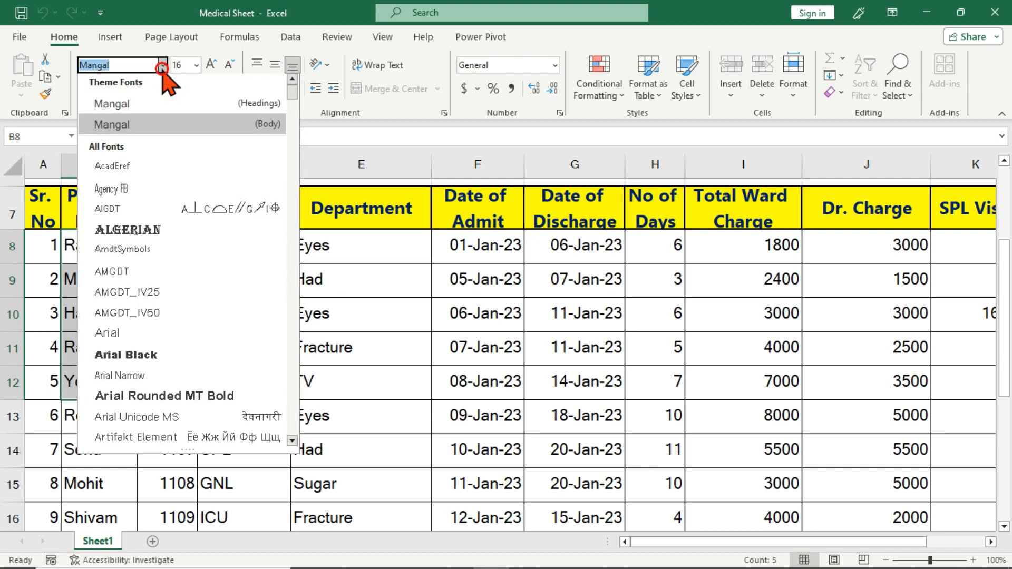
left_click(150, 234)
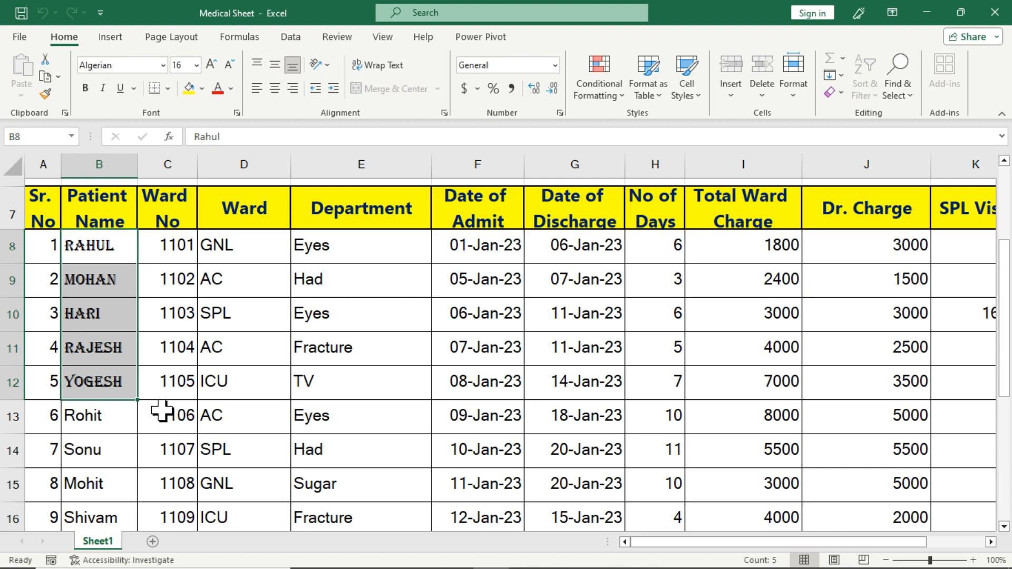
left_click(86, 88)
left_click(86, 88)
left_click(102, 88)
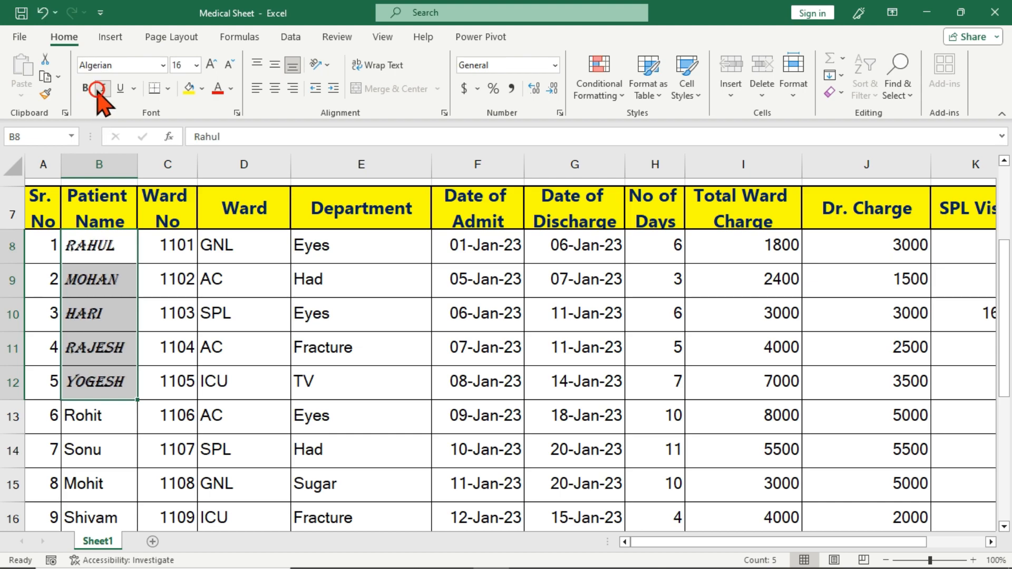
left_click(103, 88)
left_click(121, 89)
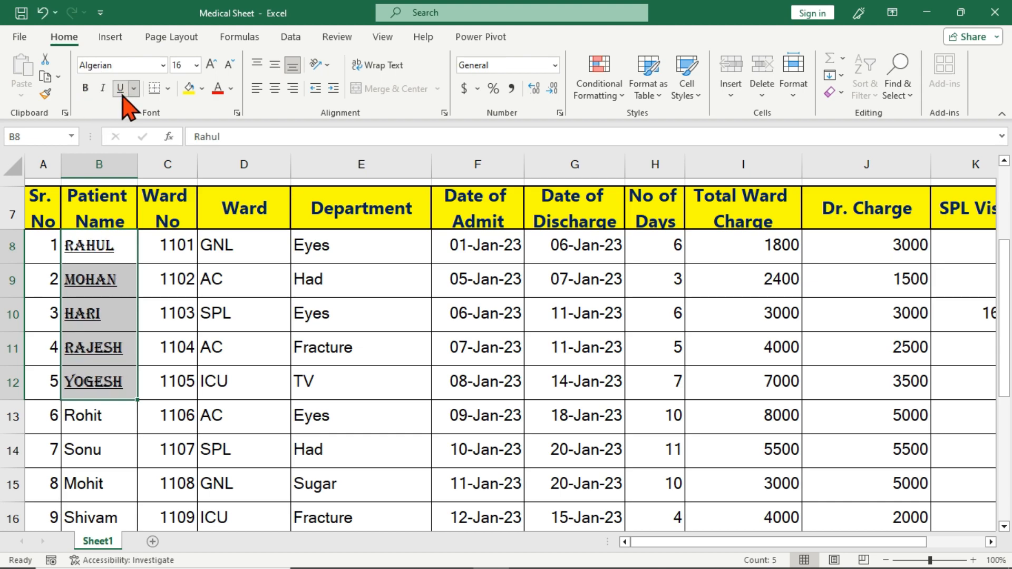
left_click(121, 89)
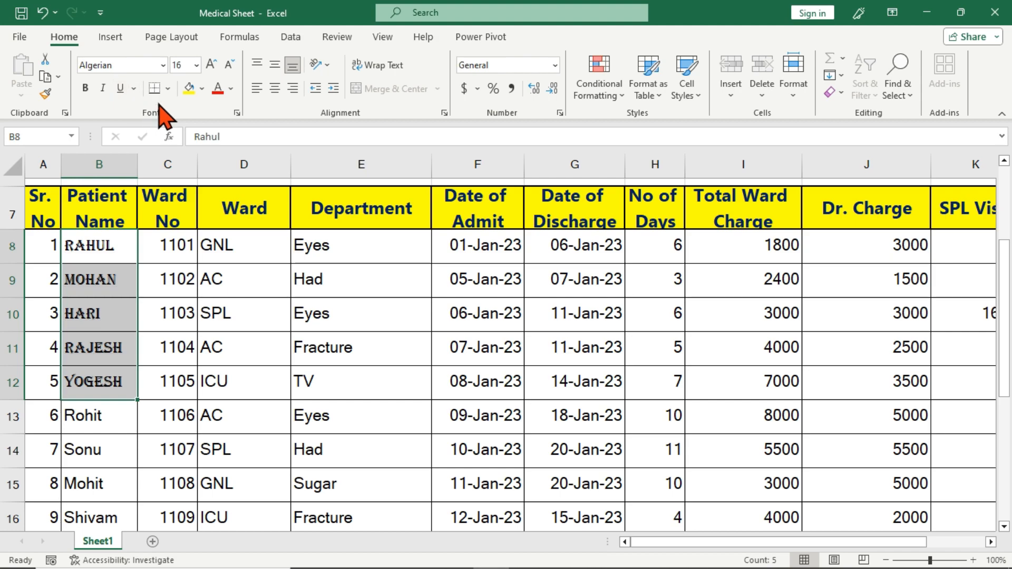
Open the fill and font colour choices without changing colour, then set the names to Mangal
left_click(202, 88)
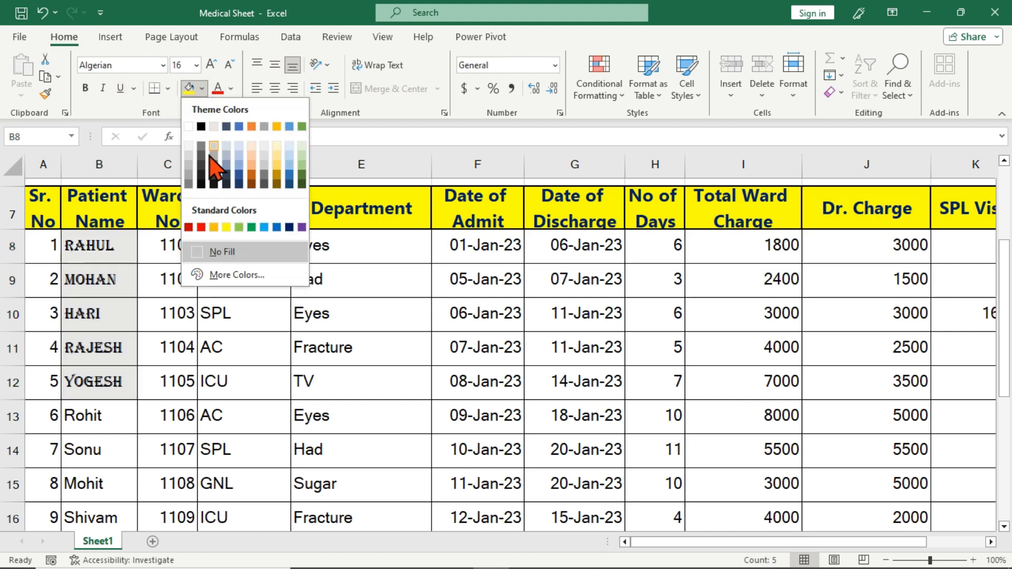
left_click(230, 88)
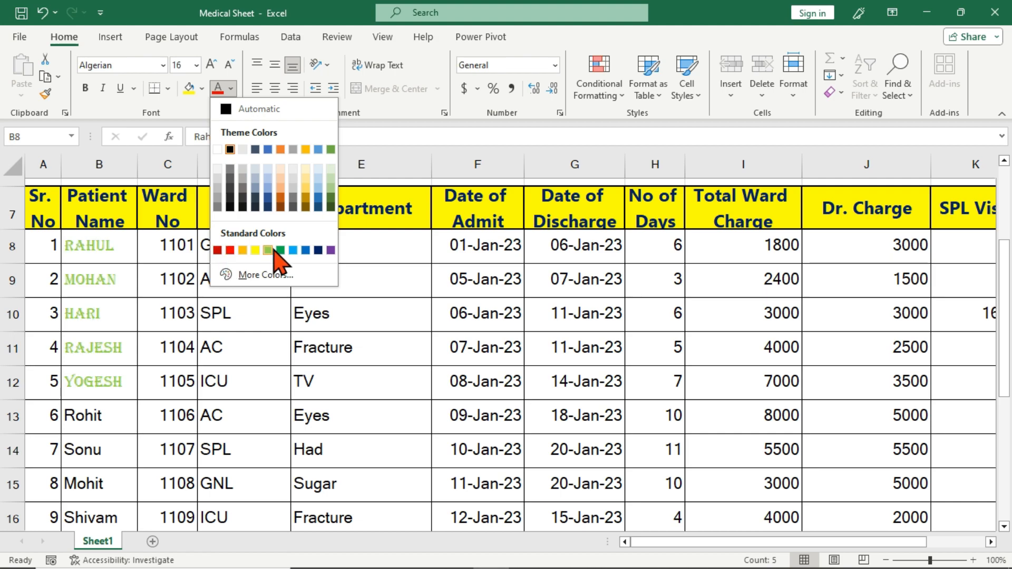
left_click(111, 251)
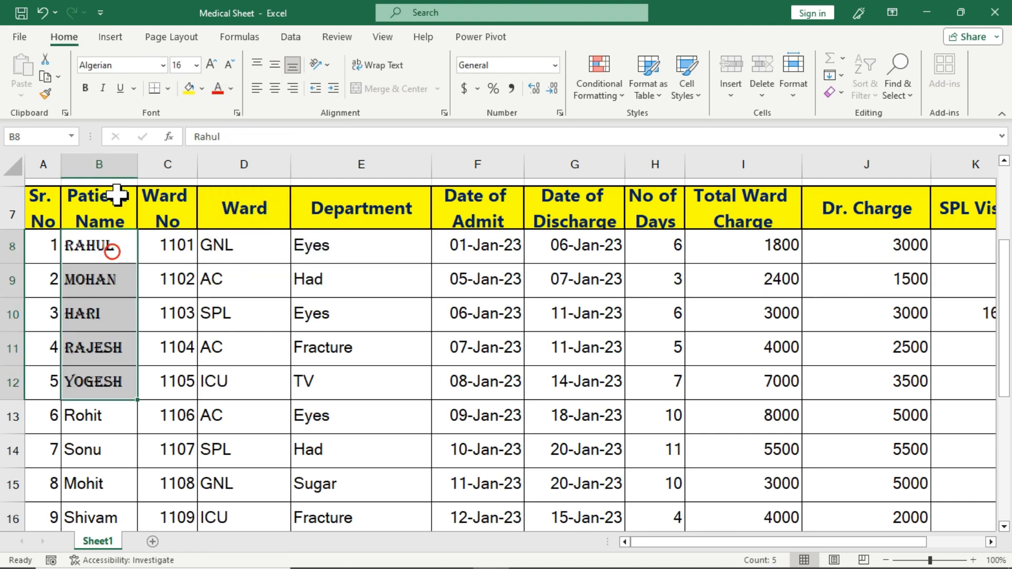
left_click(162, 65)
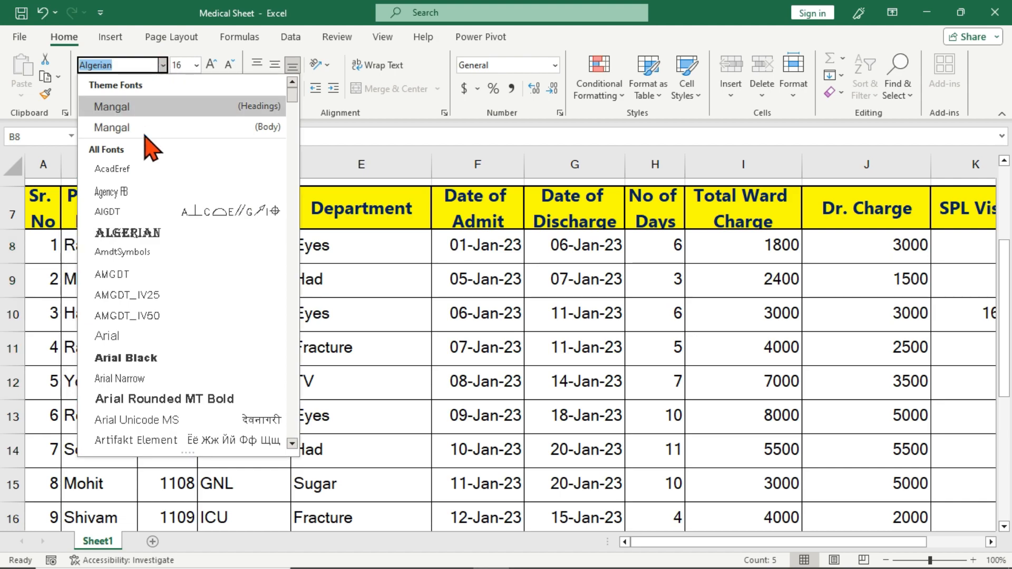
left_click(157, 111)
left_click(166, 324)
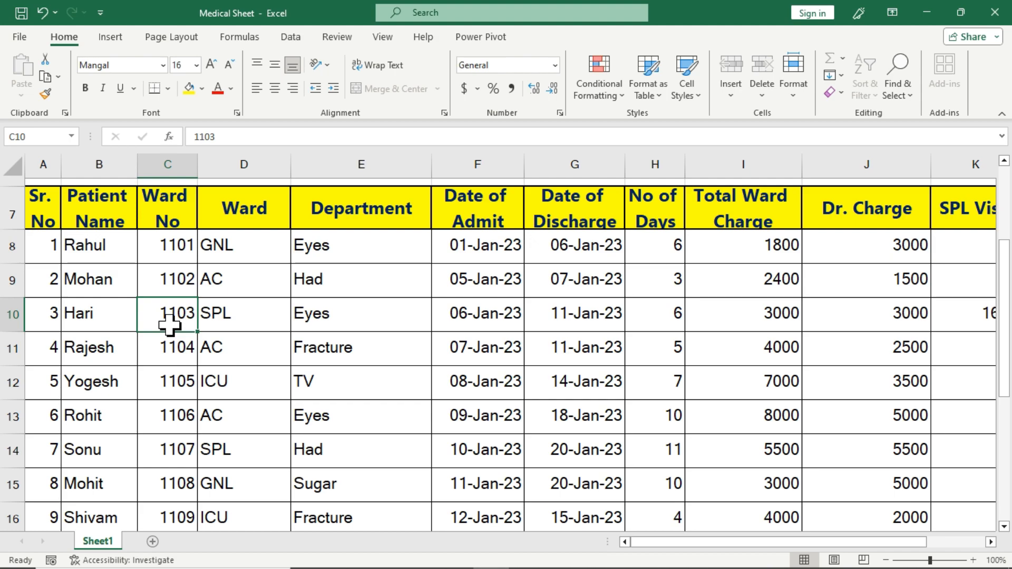
Try clearing D10 and E8 on the protected sheet, dismissing each warning, then select E9 and D8
left_click(216, 320)
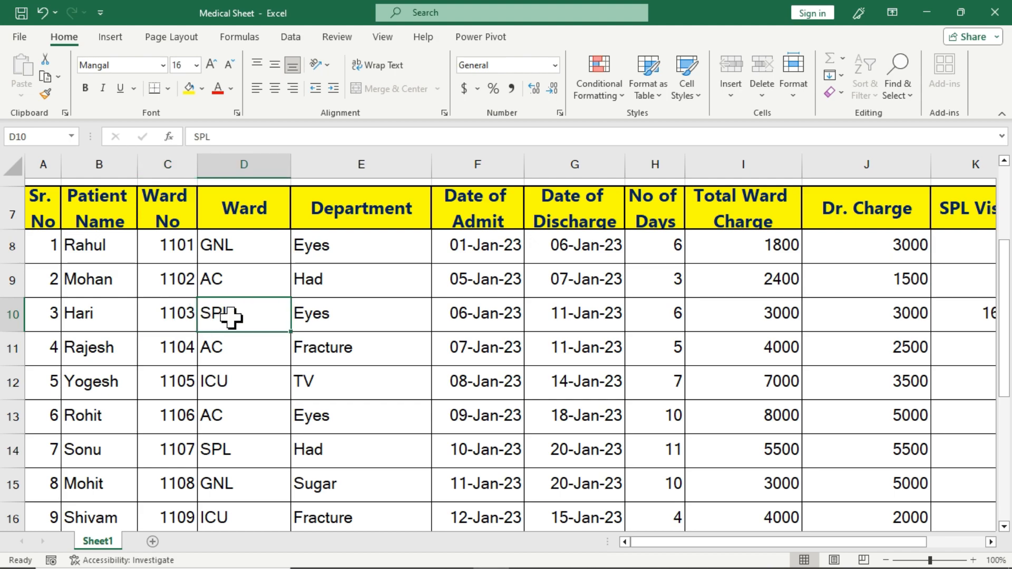
key("Delete")
left_click(505, 333)
left_click(359, 254)
key("Delete")
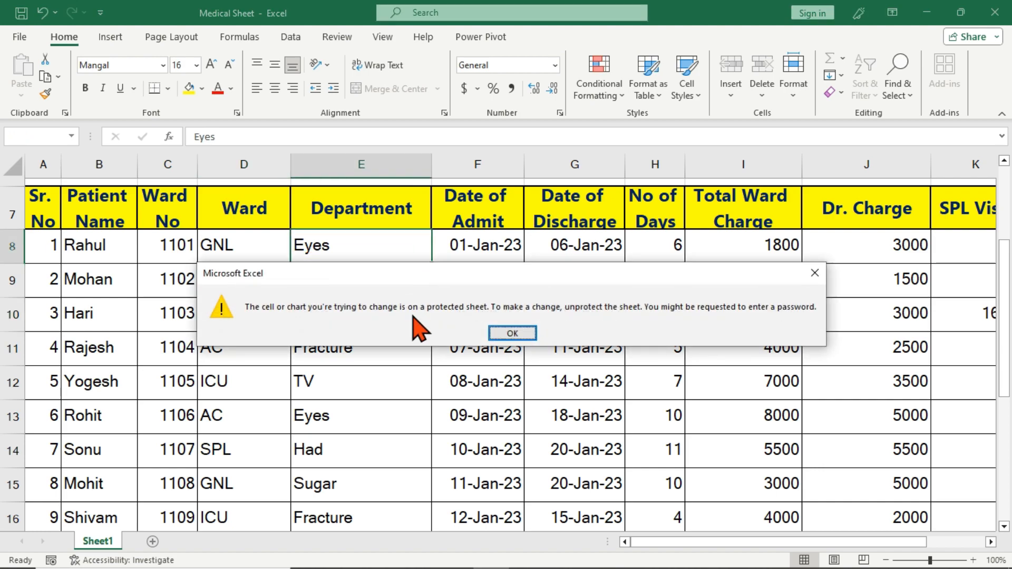
left_click(506, 333)
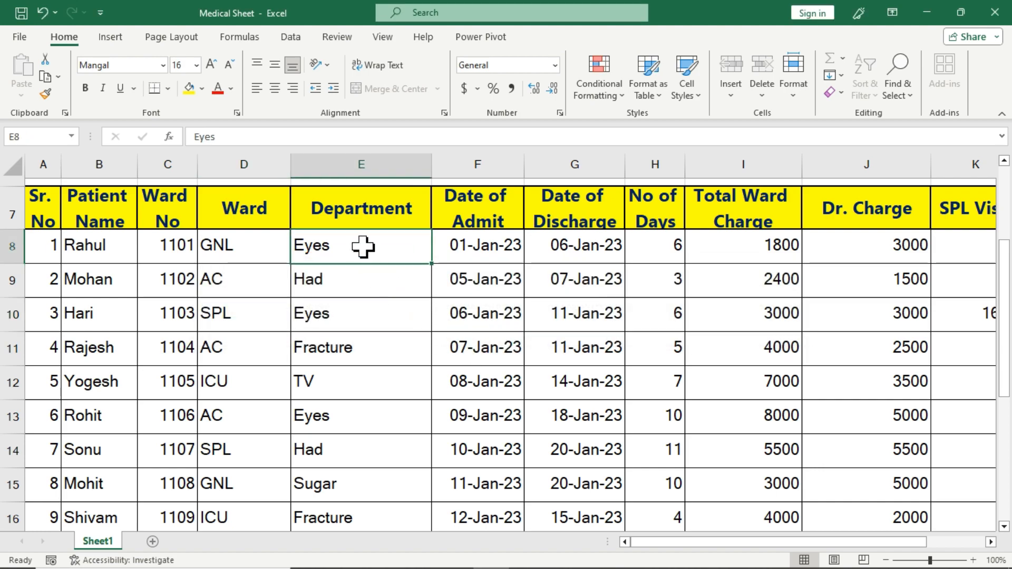
left_click(354, 283)
left_click(239, 255)
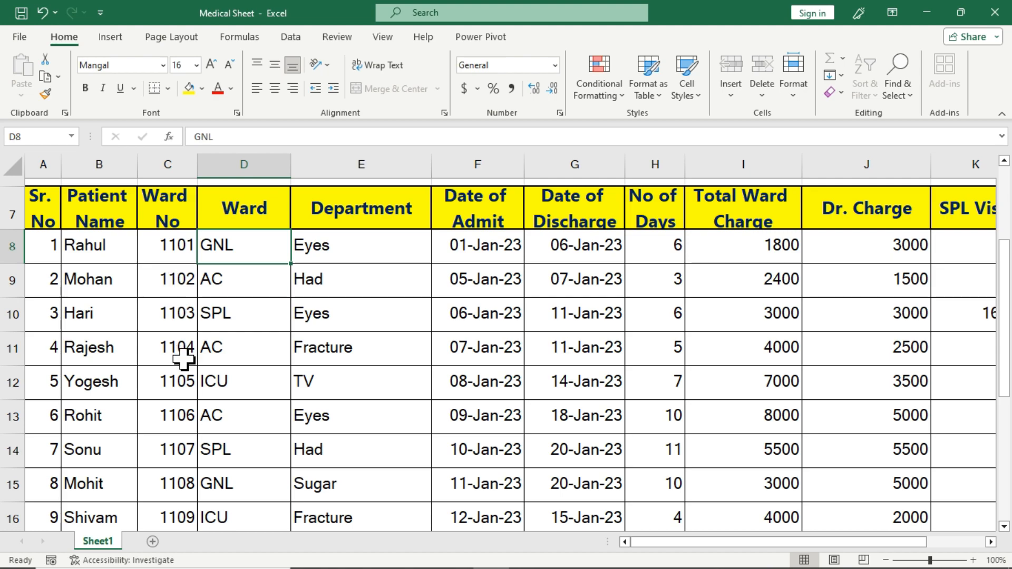
Unprotect Sheet1 with its password, then test typing in E9 and cancel so it keeps Had
left_click(337, 37)
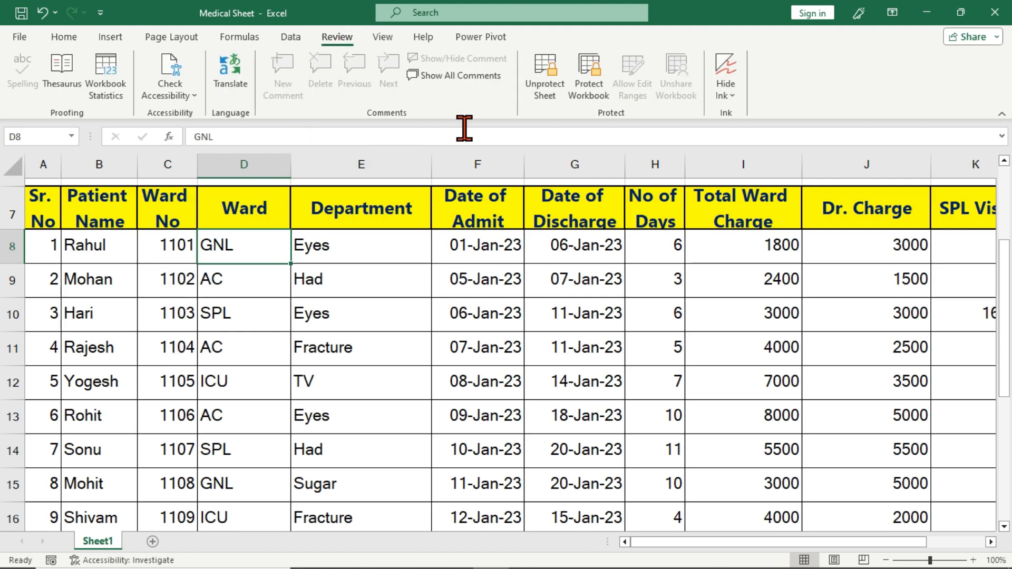
left_click(545, 90)
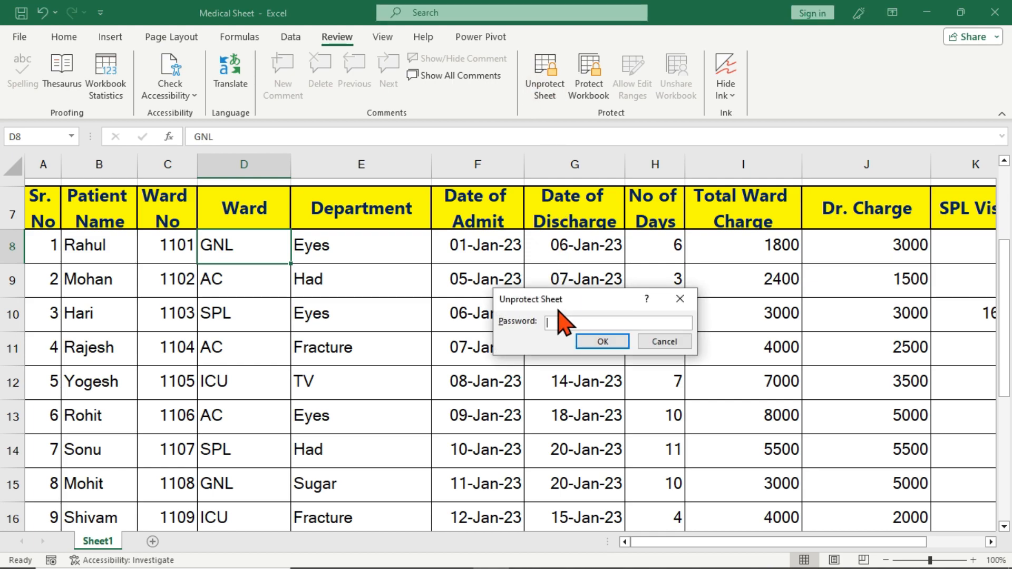
type("123")
key("Return")
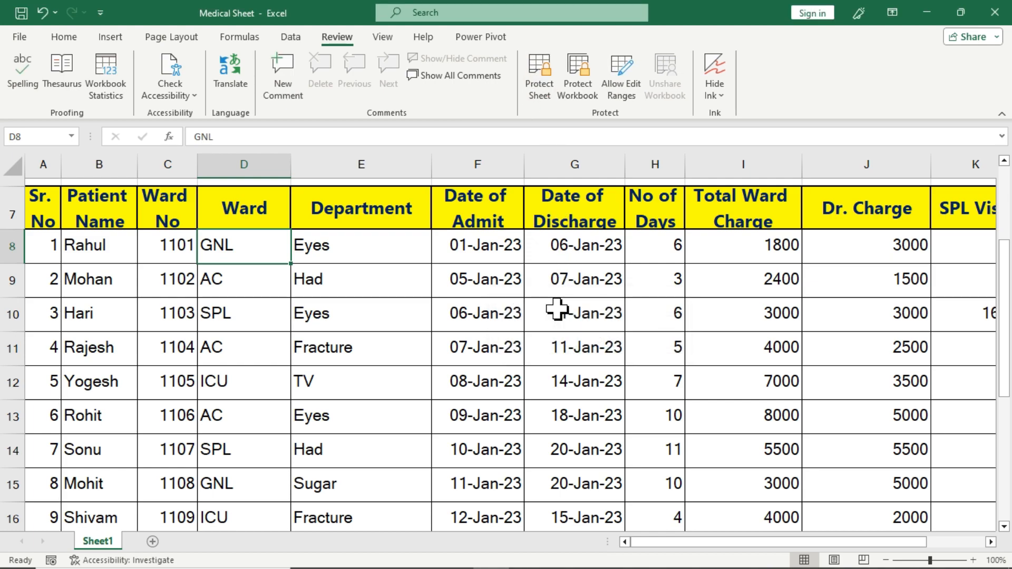
left_click(300, 289)
type("g")
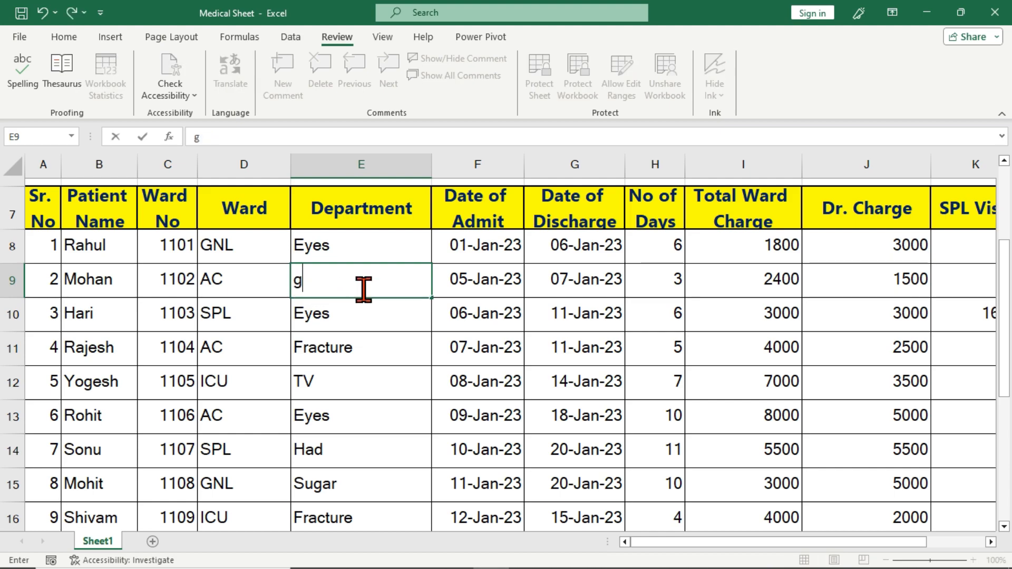
type("gggg")
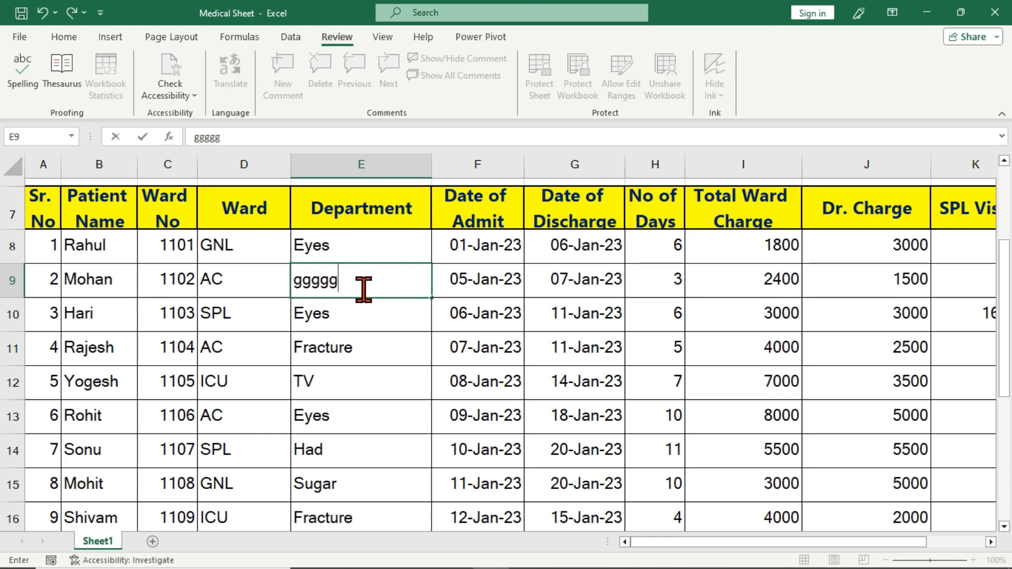
key("Escape")
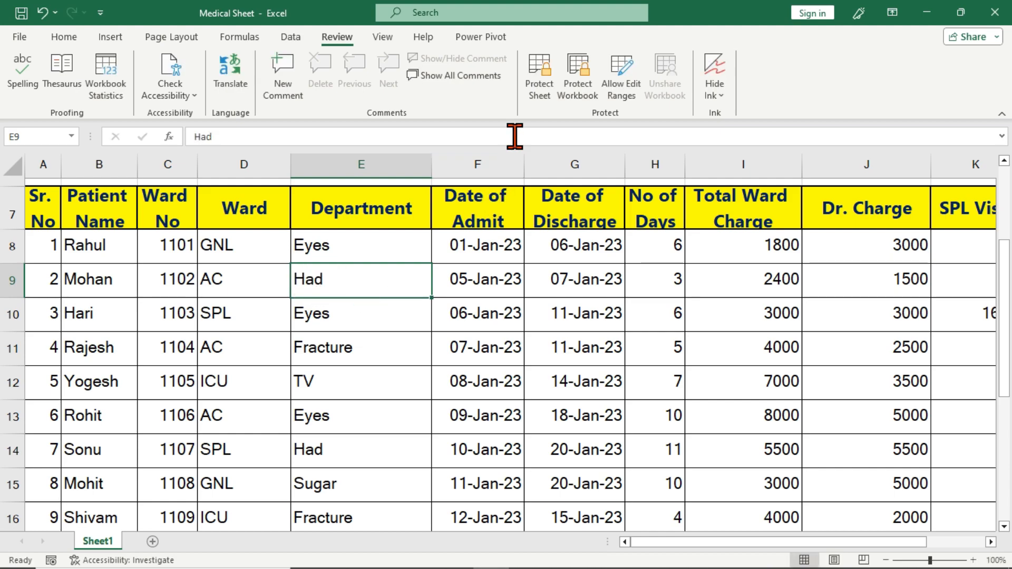
left_click(541, 100)
left_click(505, 279)
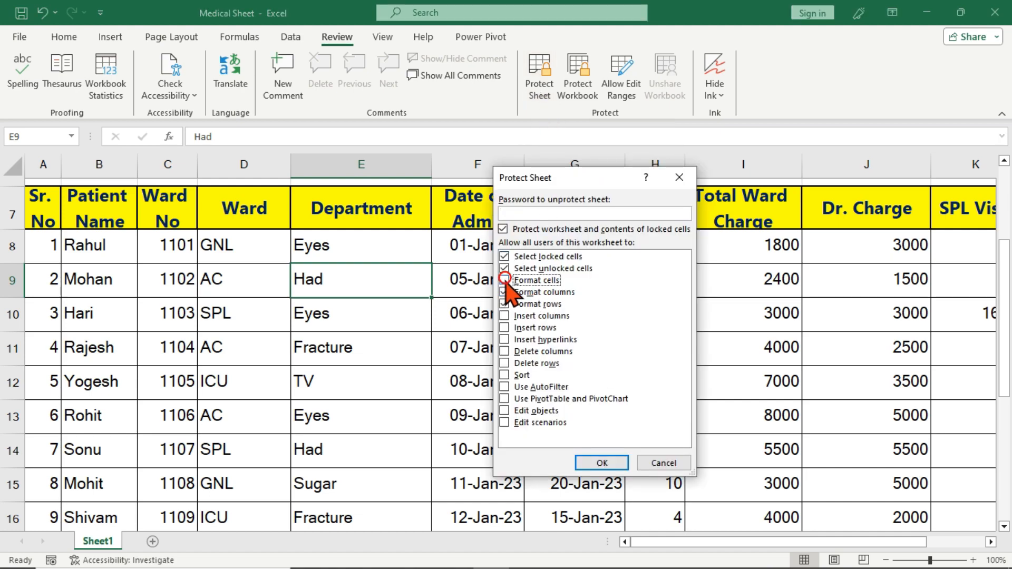
left_click(504, 291)
left_click(504, 304)
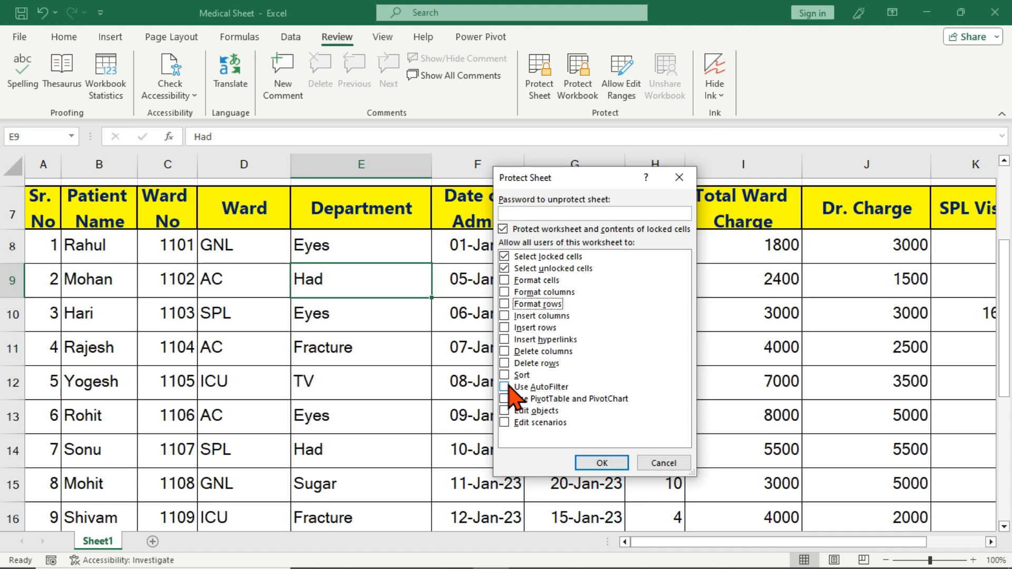
left_click(667, 464)
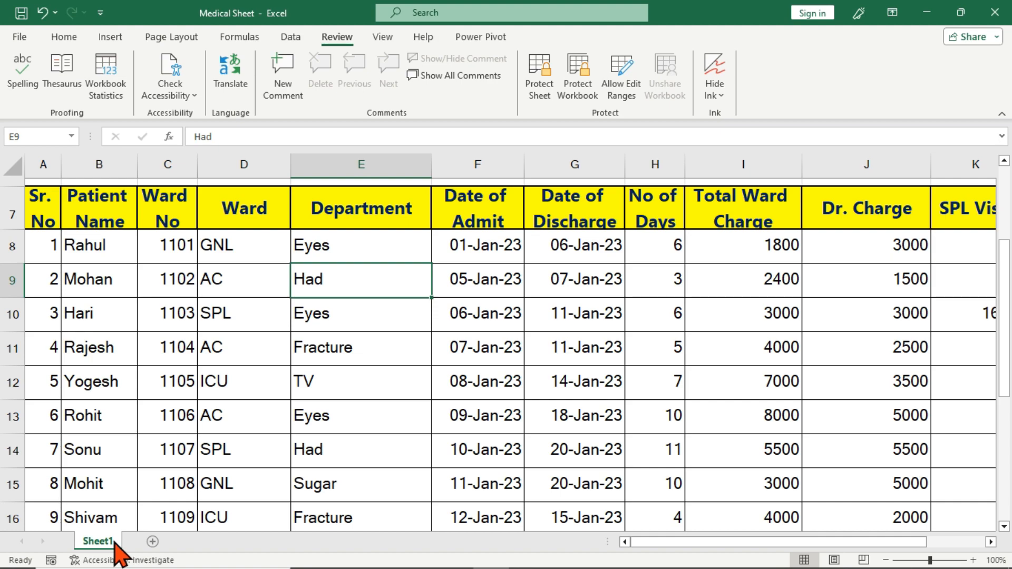
Add a new blank Sheet2 and check its tab options without changing anything
left_click(153, 542)
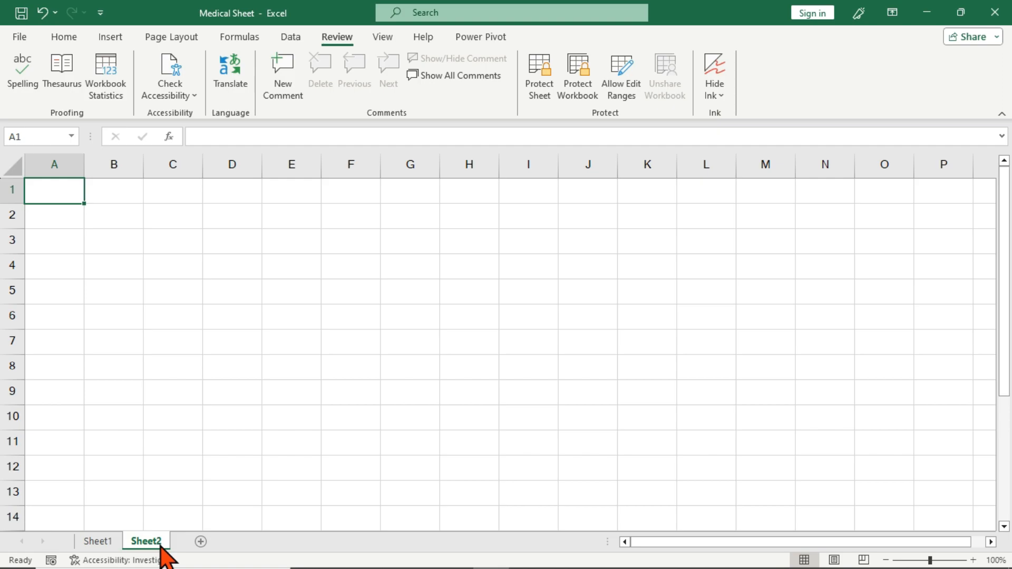
right_click(160, 543)
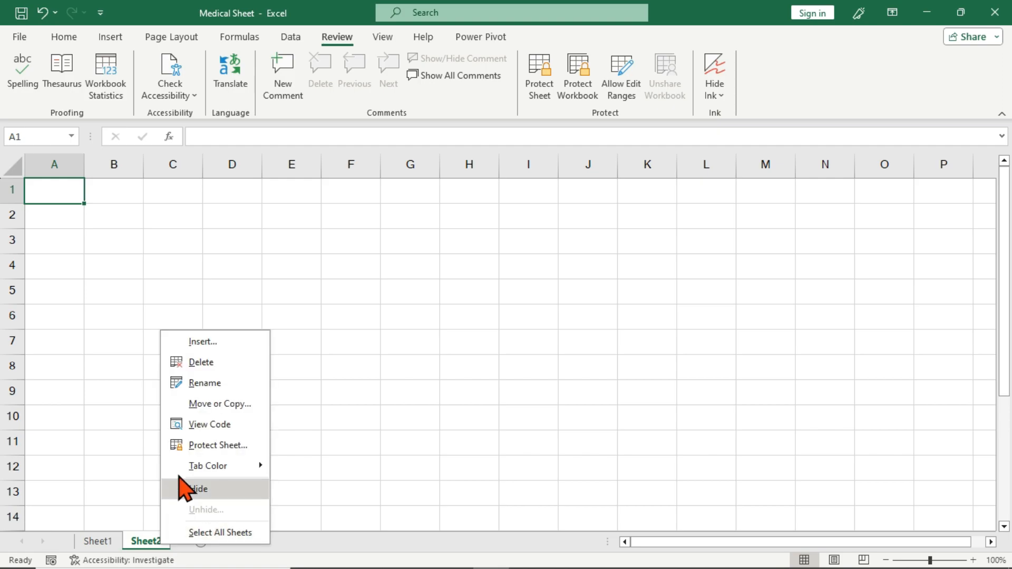
left_click(147, 545)
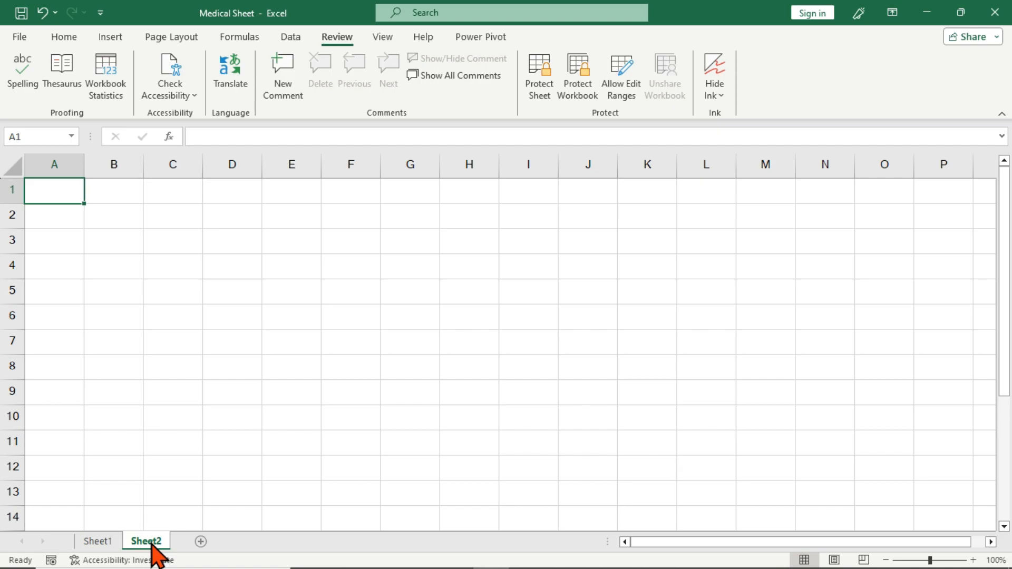
right_click(151, 545)
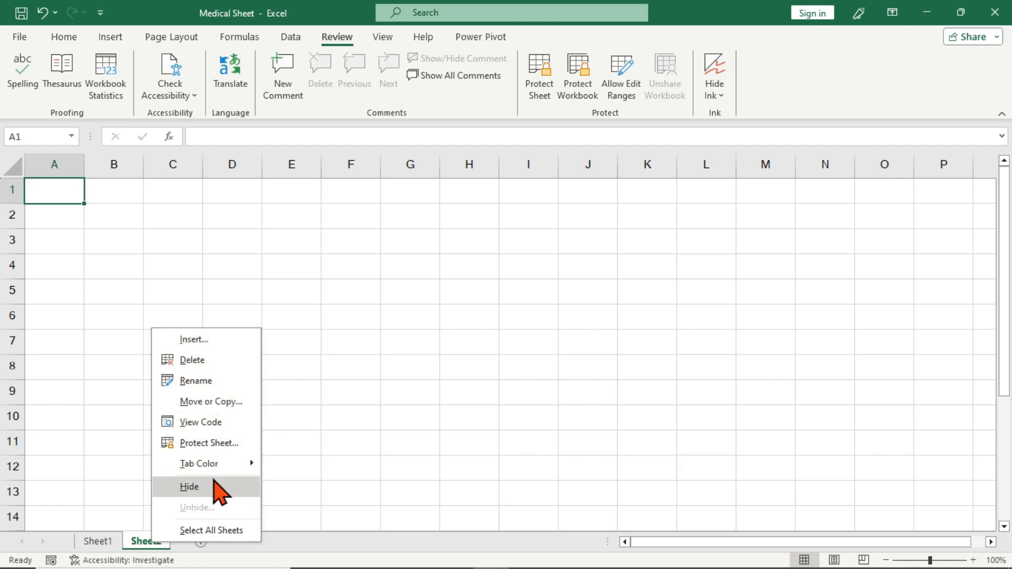
left_click(106, 541)
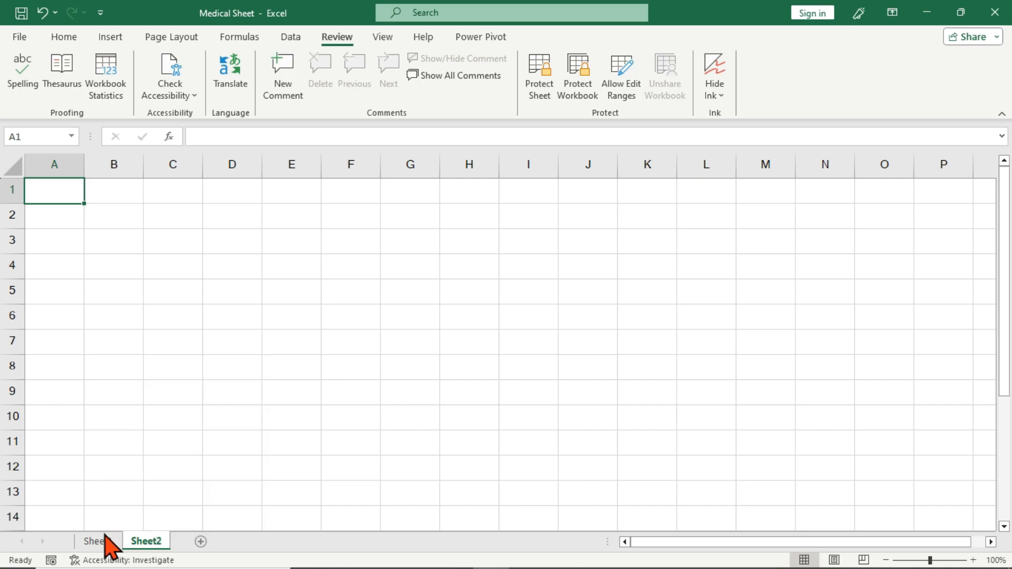
Switch between Sheet1 and Sheet2, finishing on Sheet1 with cell C13 selected
left_click(105, 541)
left_click(204, 310)
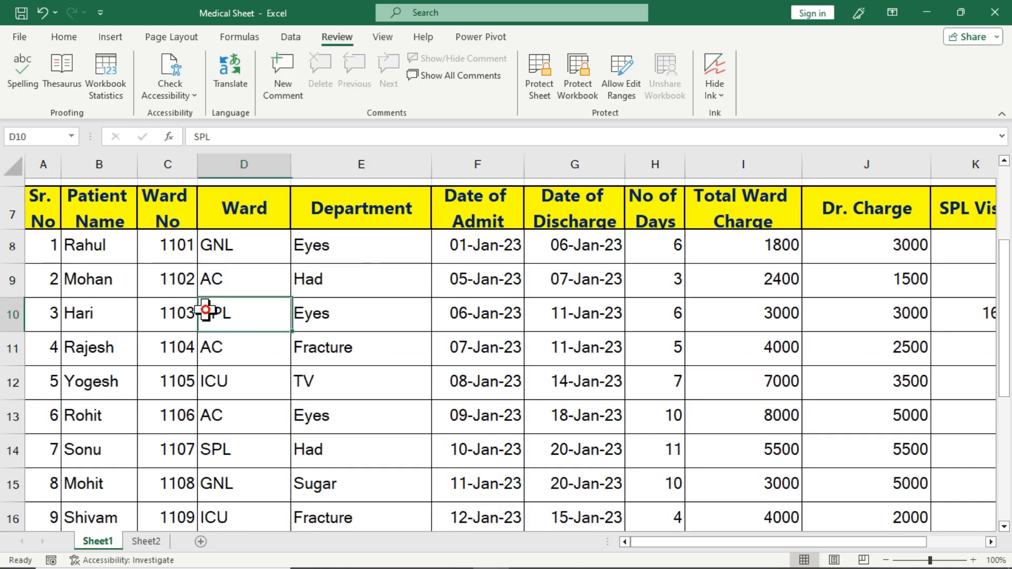
left_click(138, 542)
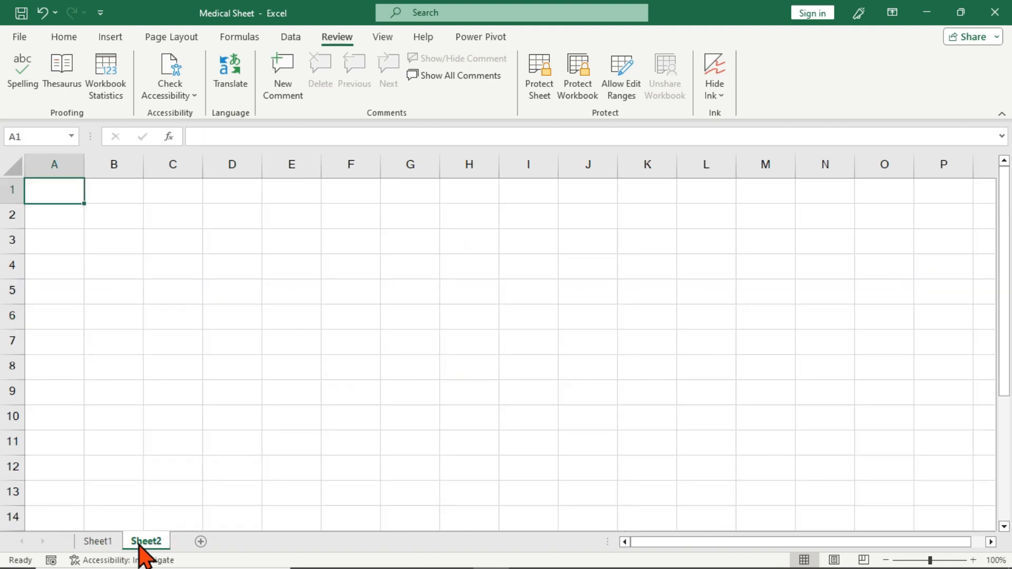
left_click(118, 542)
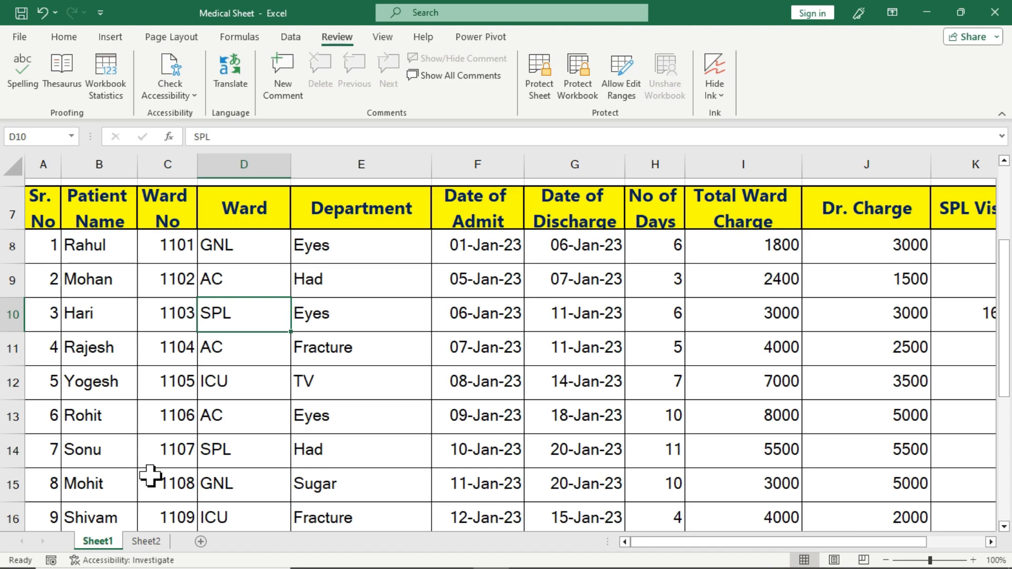
left_click(170, 417)
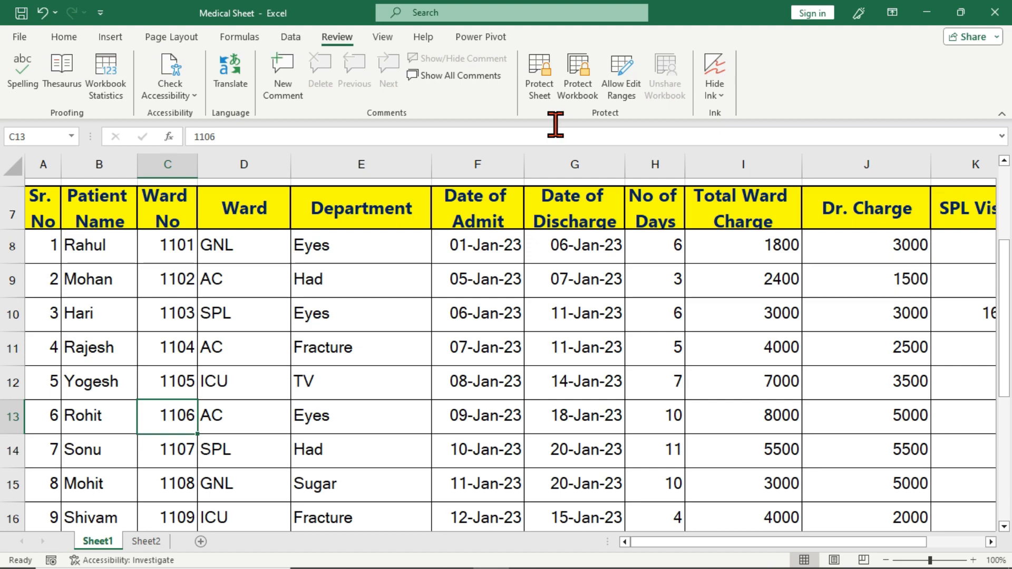
Protect the workbook structure with a password, re-entering it to confirm
left_click(580, 94)
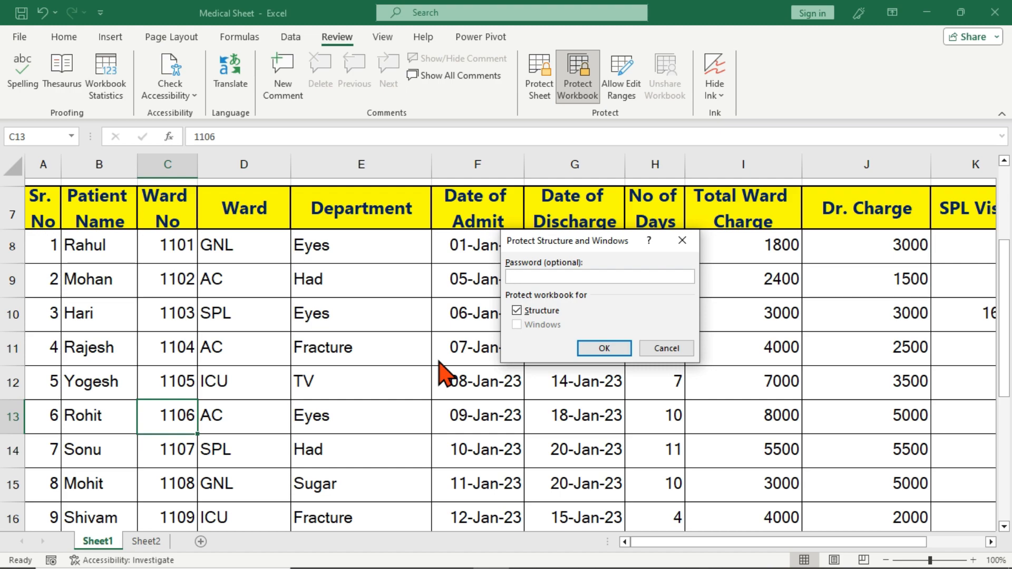
type("1")
key("Return")
type("1")
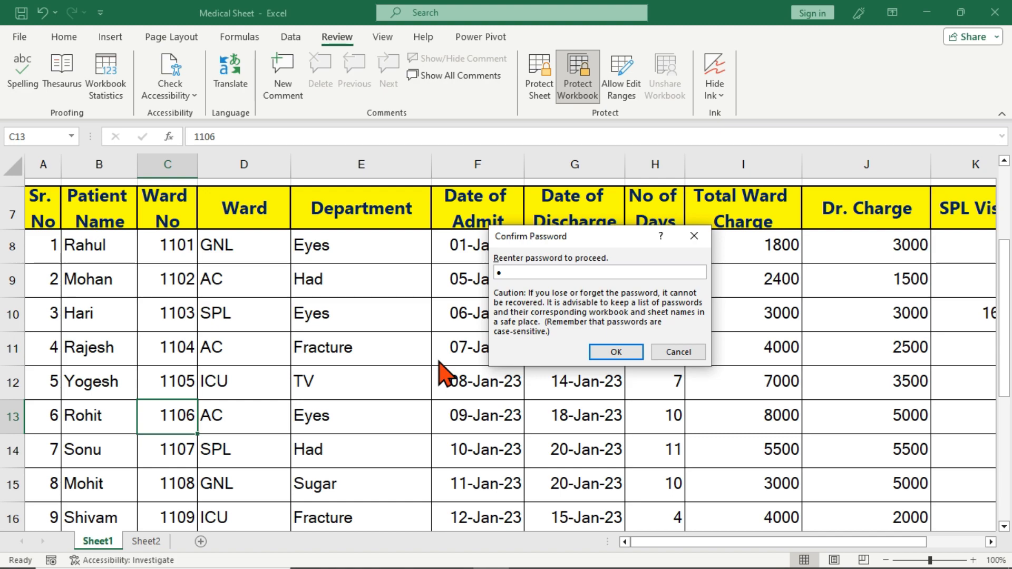
key("Return")
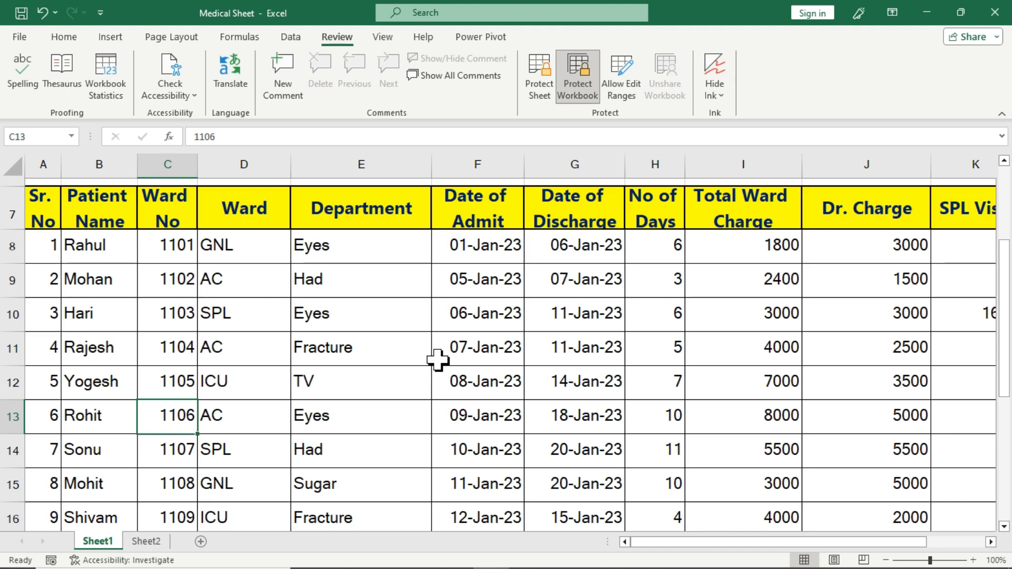
Try adding a new sheet, then confirm Sheet2's and Sheet1's tab commands are greyed out
left_click(149, 543)
left_click(200, 542)
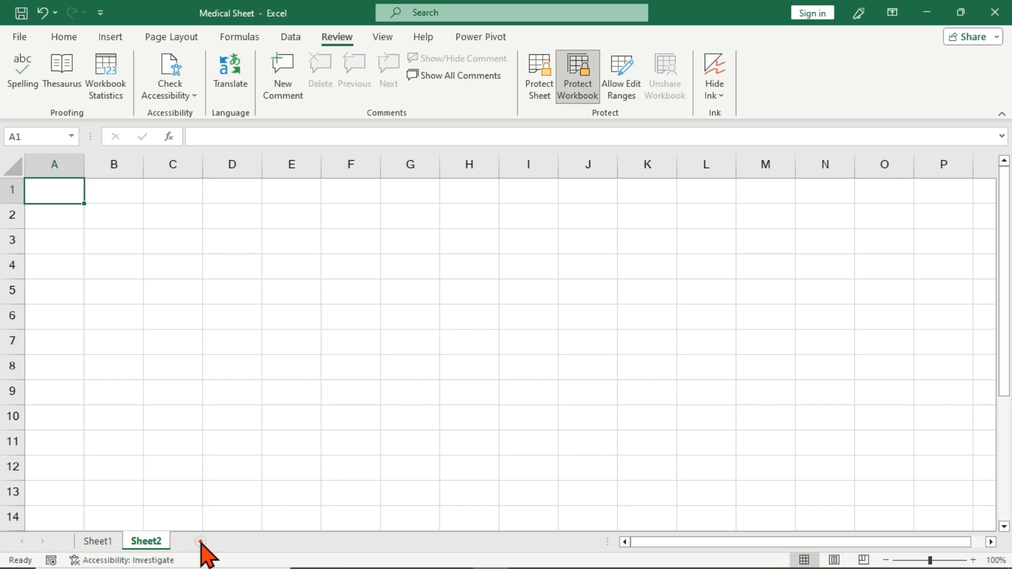
left_click(200, 542)
left_click(200, 542)
right_click(153, 548)
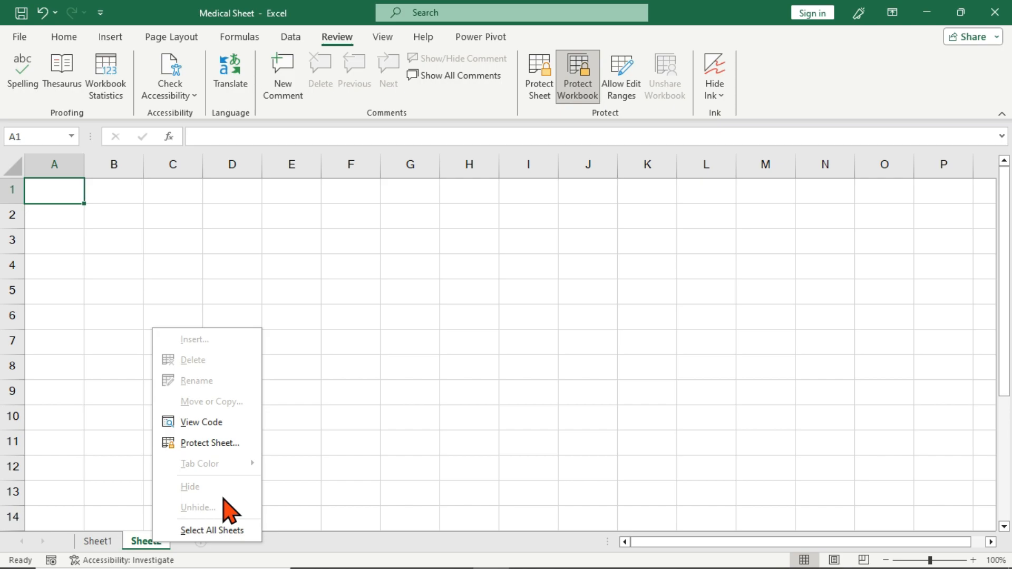
left_click(103, 541)
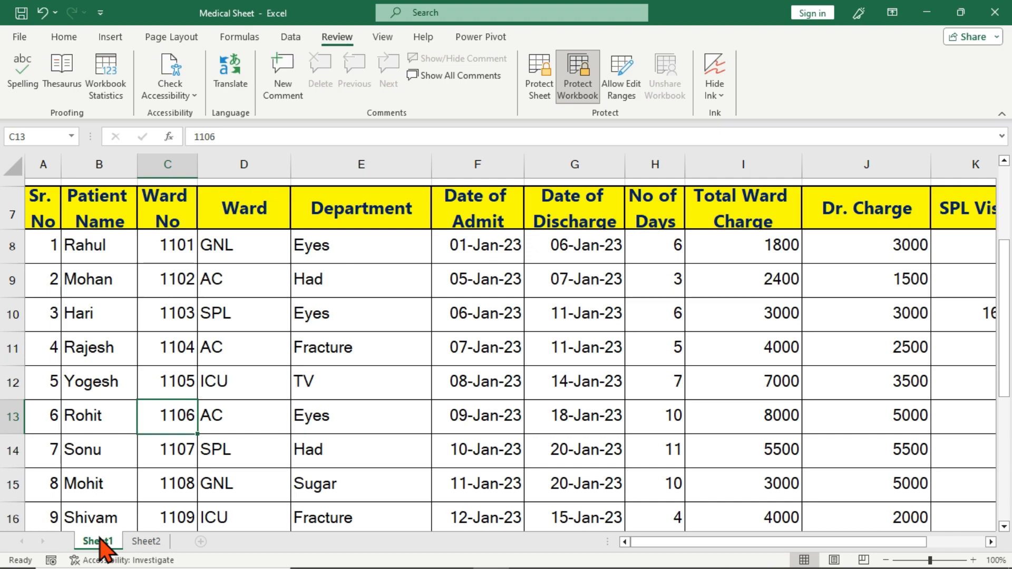
right_click(101, 542)
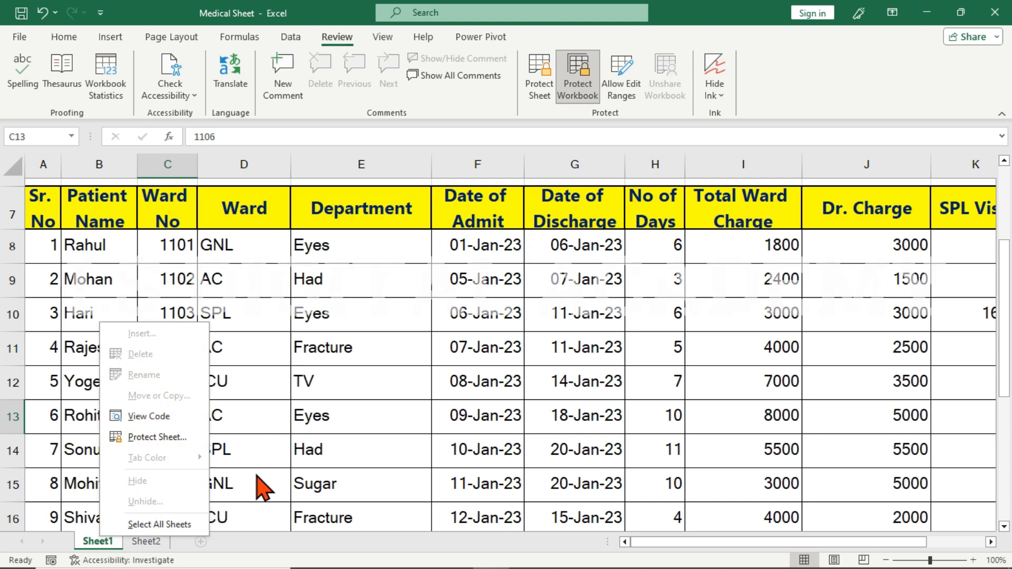
left_click(392, 390)
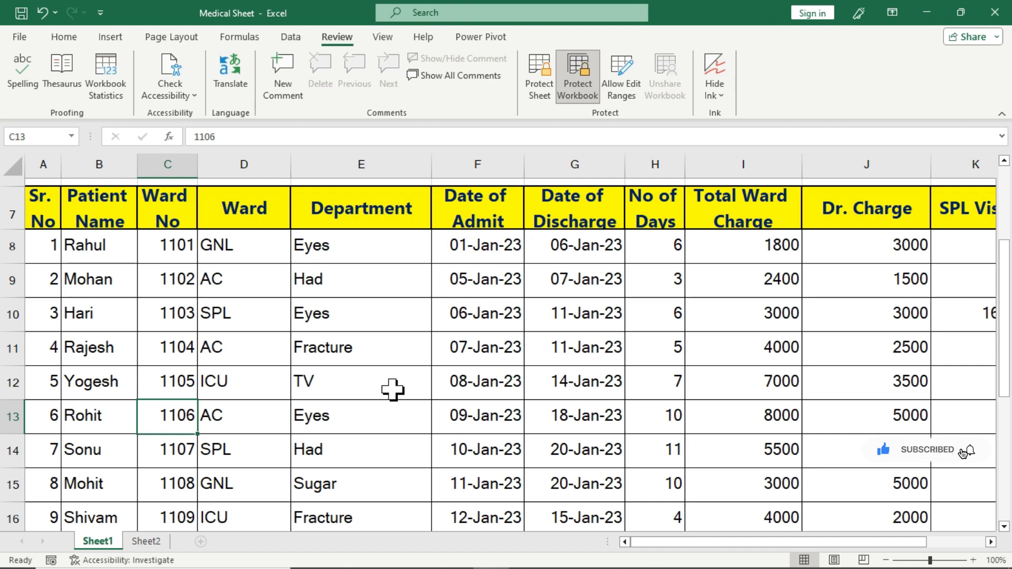
Unprotect the workbook structure and verify Sheet1's tab options are available again
left_click(580, 79)
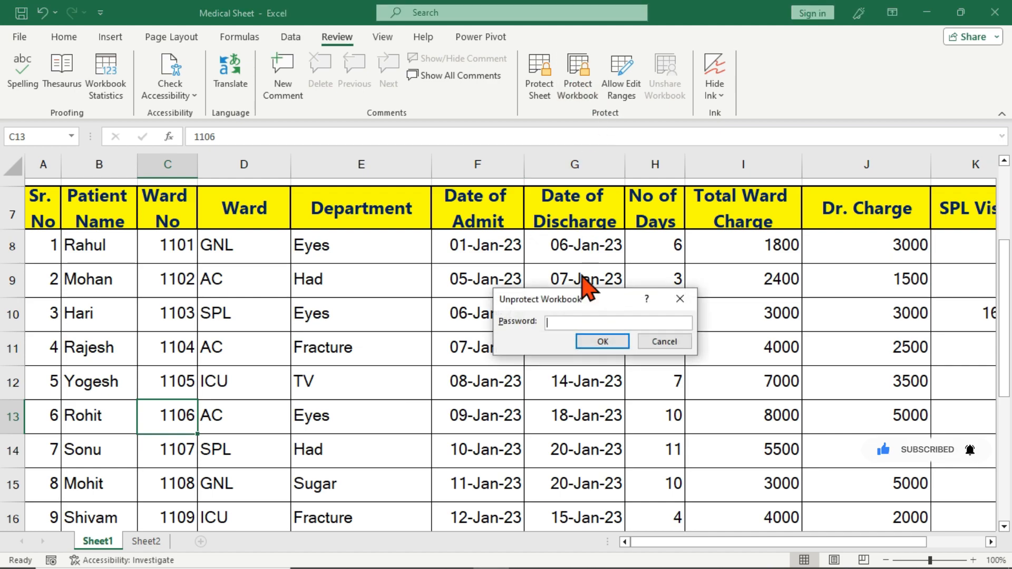
left_click(598, 343)
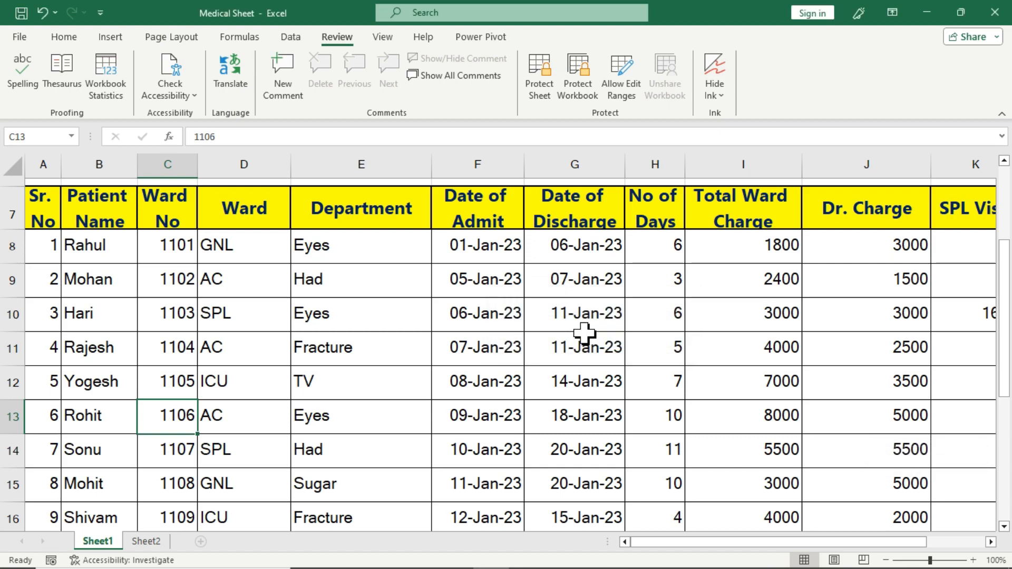
right_click(109, 539)
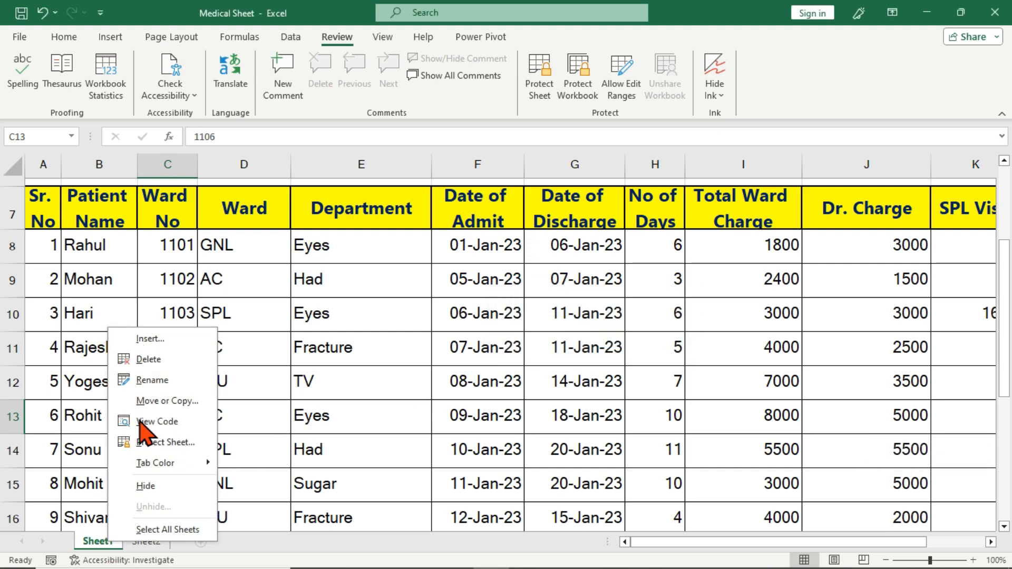
left_click(273, 546)
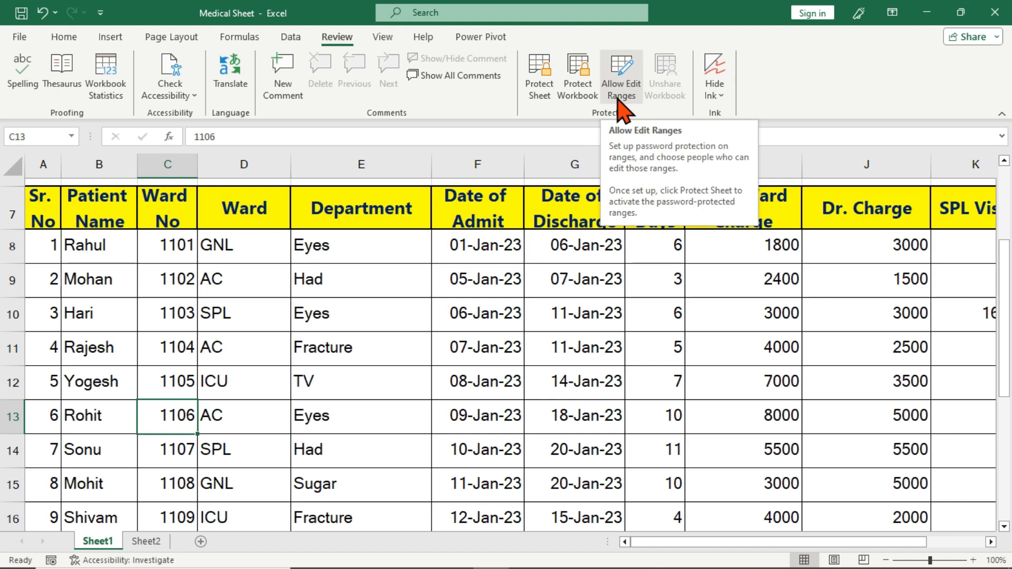
left_click(548, 294)
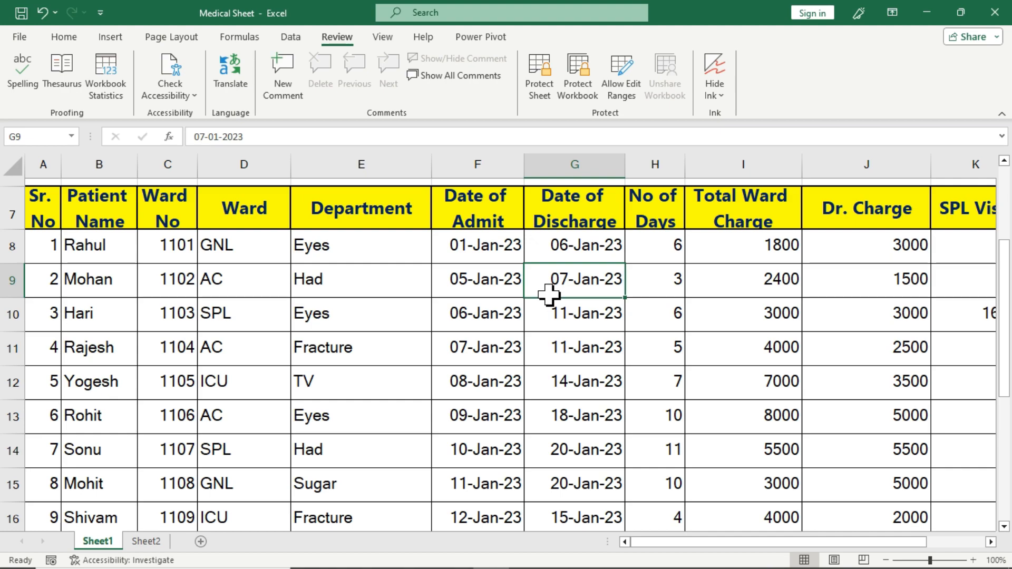
left_click(459, 256)
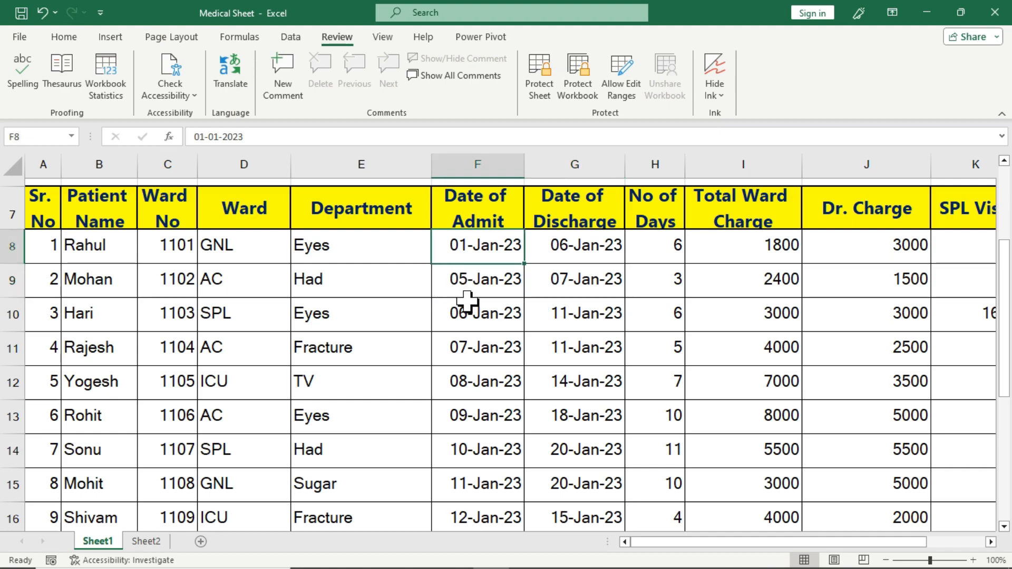
scroll(467, 301, "down", 2)
scroll(467, 301, "up", 3)
left_click_drag(468, 323, 463, 525)
left_click(582, 356)
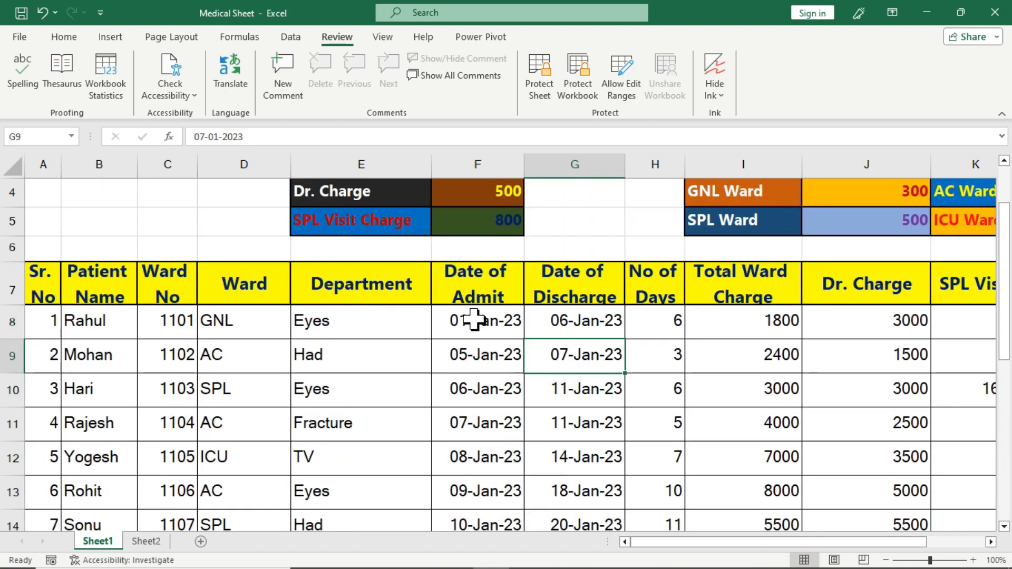
left_click_drag(474, 318, 475, 526)
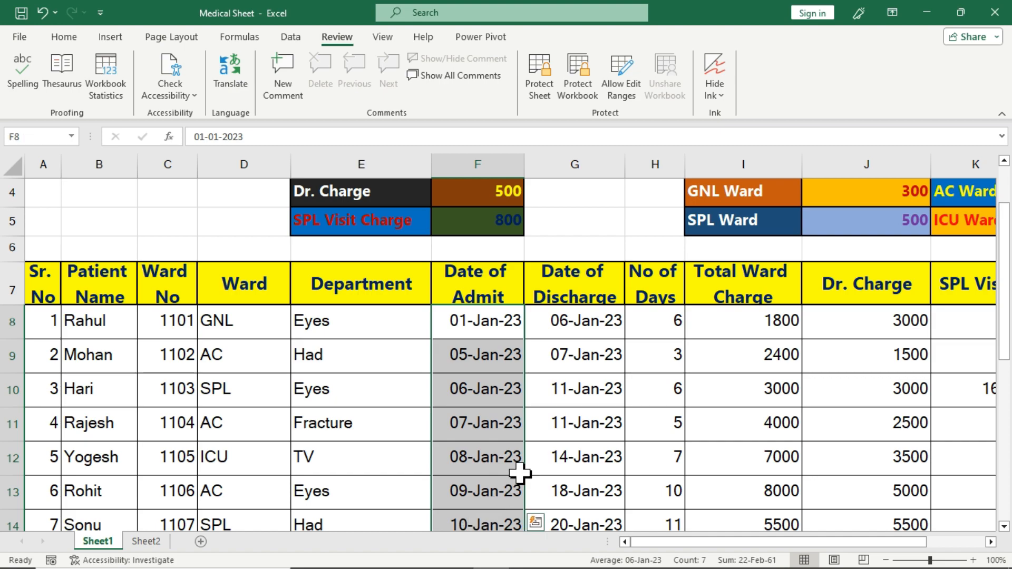
left_click(562, 429)
left_click(586, 332)
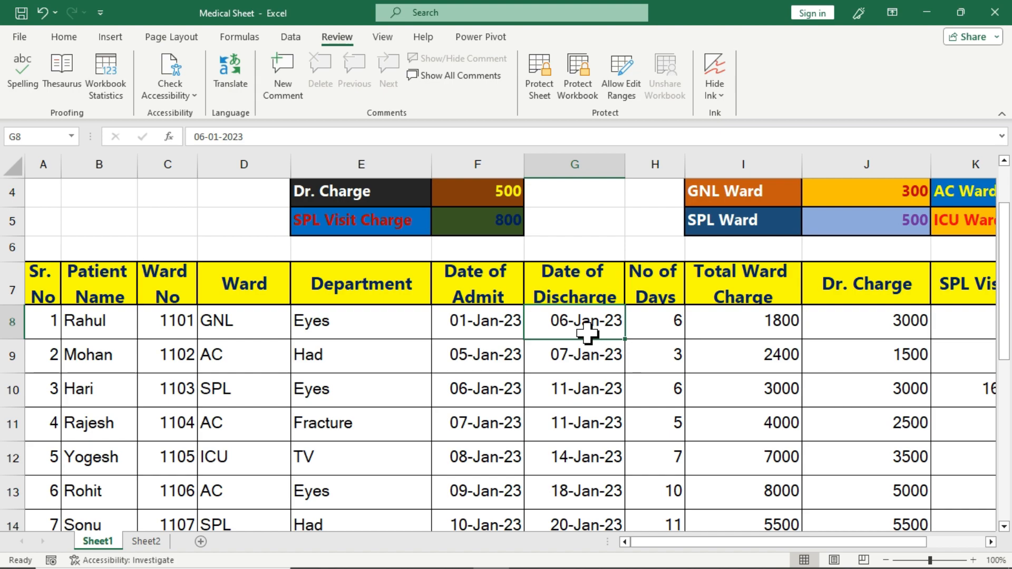
scroll(587, 332, "down", 2)
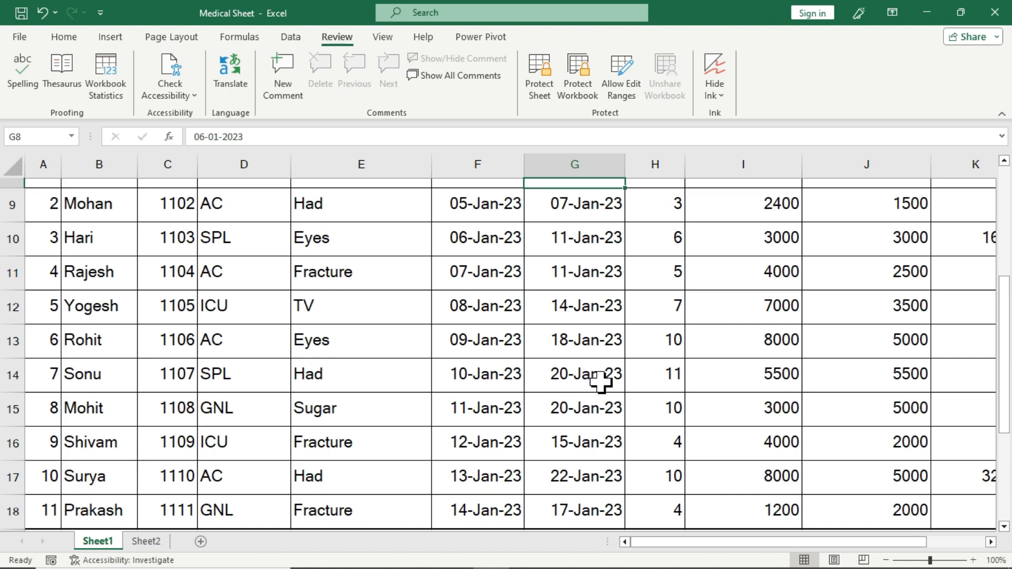
scroll(601, 382, "up", 2)
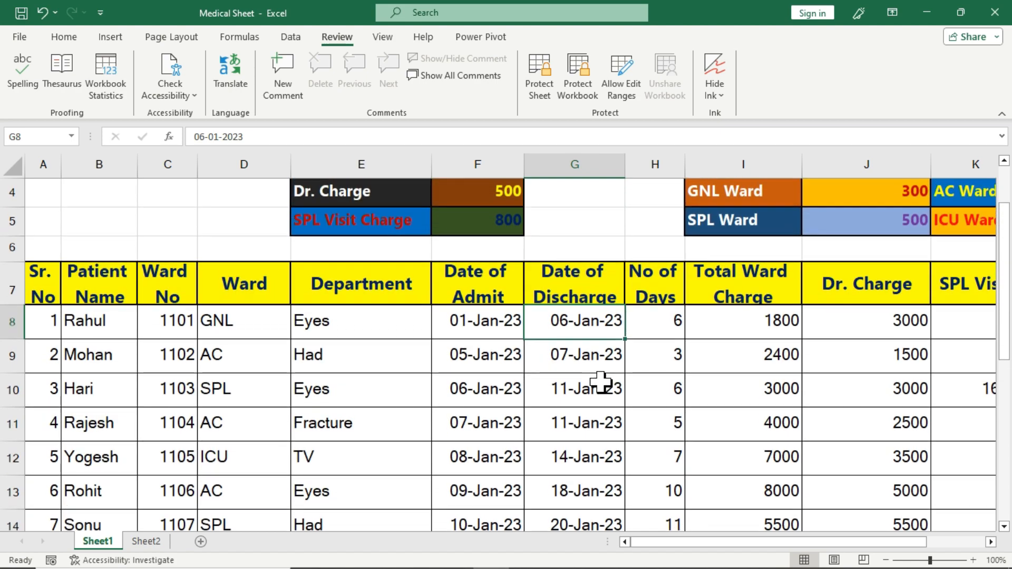
left_click_drag(590, 328, 589, 442)
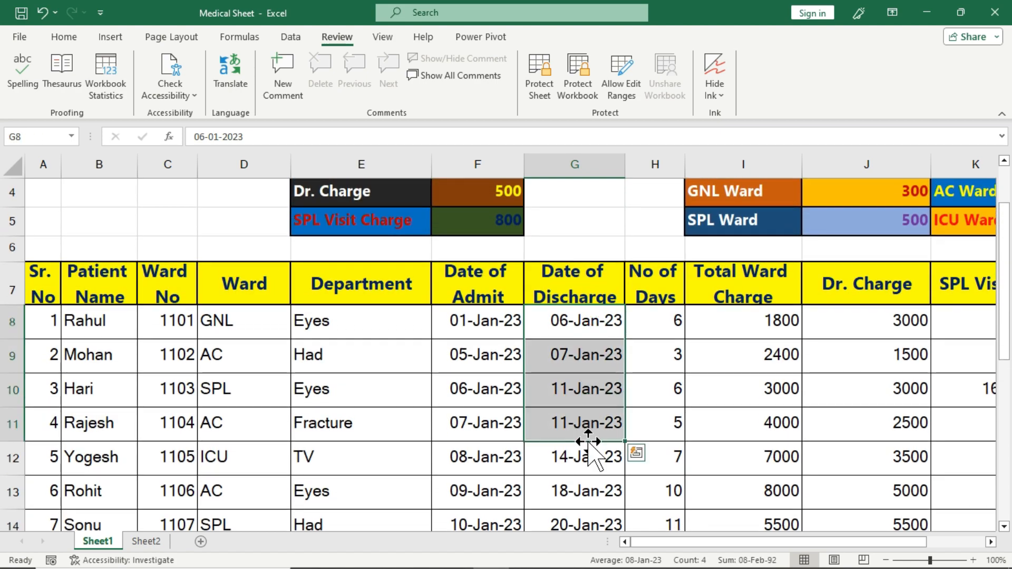
left_click(569, 323)
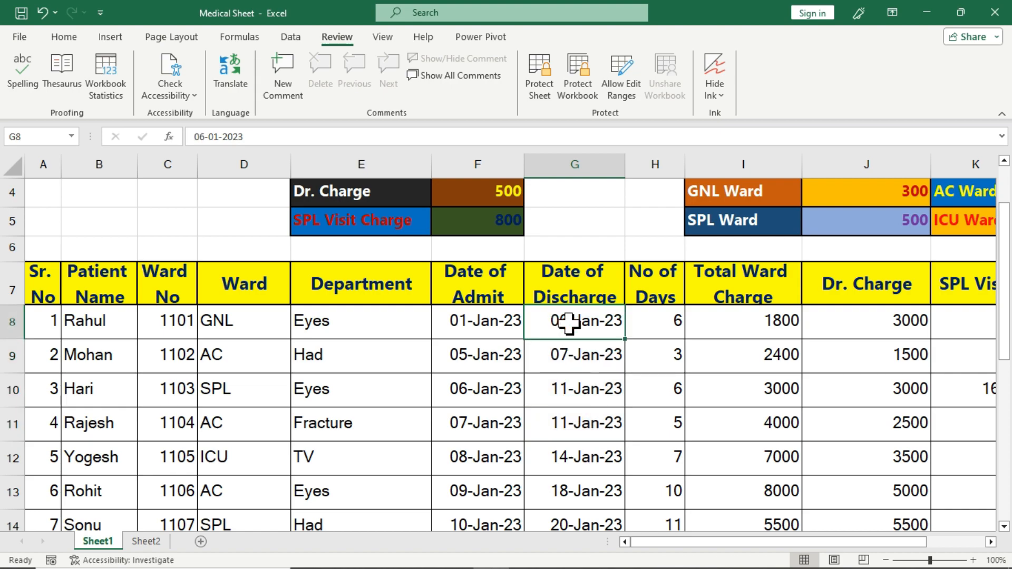
scroll(568, 324, "down", 3)
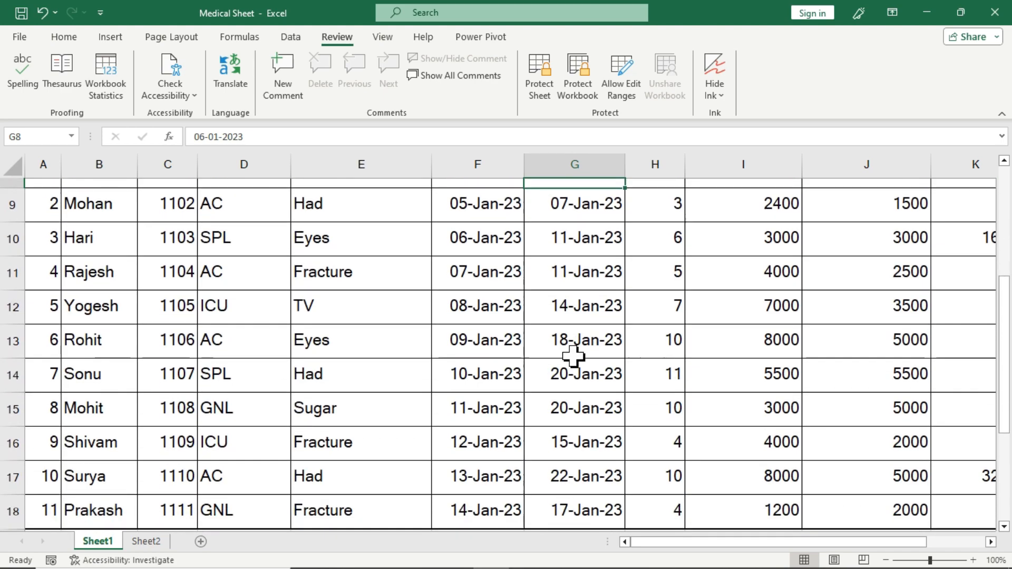
left_click(592, 442)
left_click(591, 406)
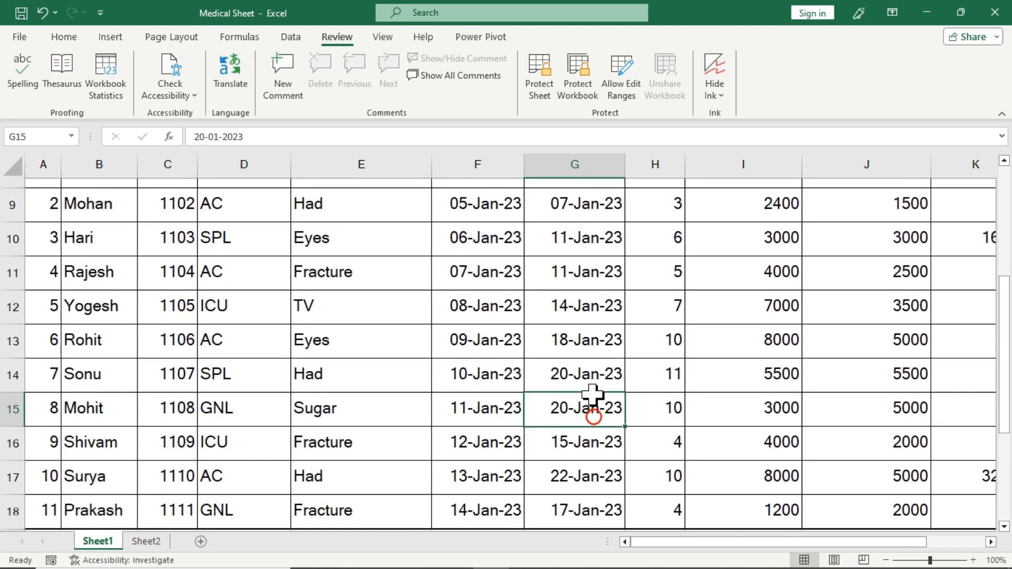
left_click(589, 375)
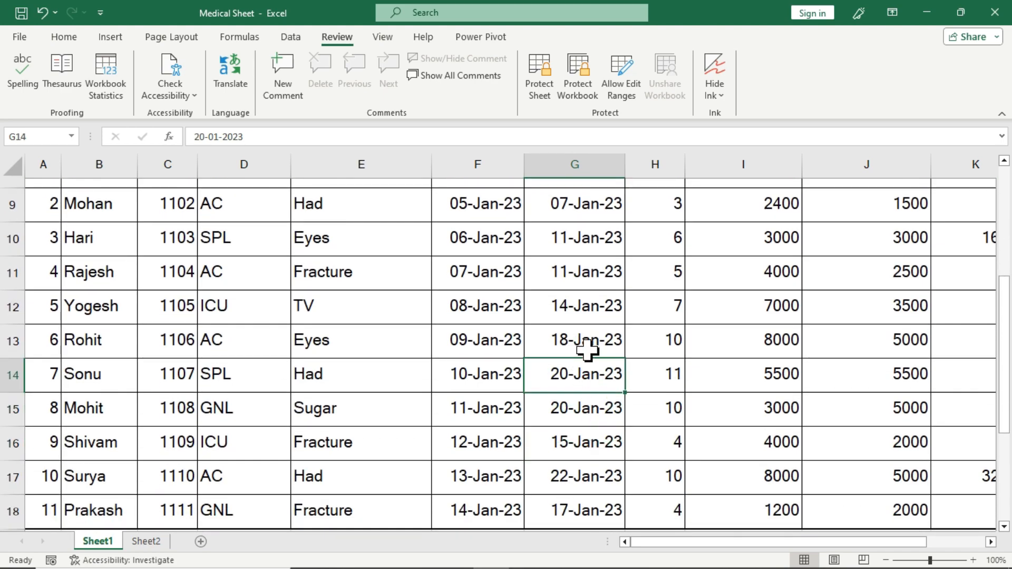
scroll(587, 348, "up", 2)
left_click(588, 351)
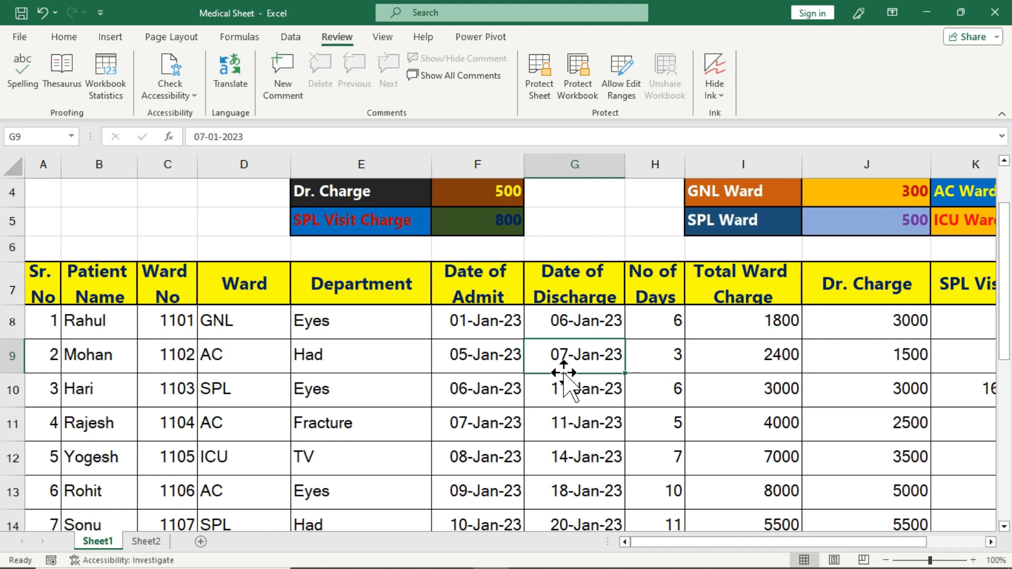
Create a password-protected editable range titled 'Dischage Date' covering G8:G18
left_click(627, 98)
left_click_drag(599, 218, 797, 140)
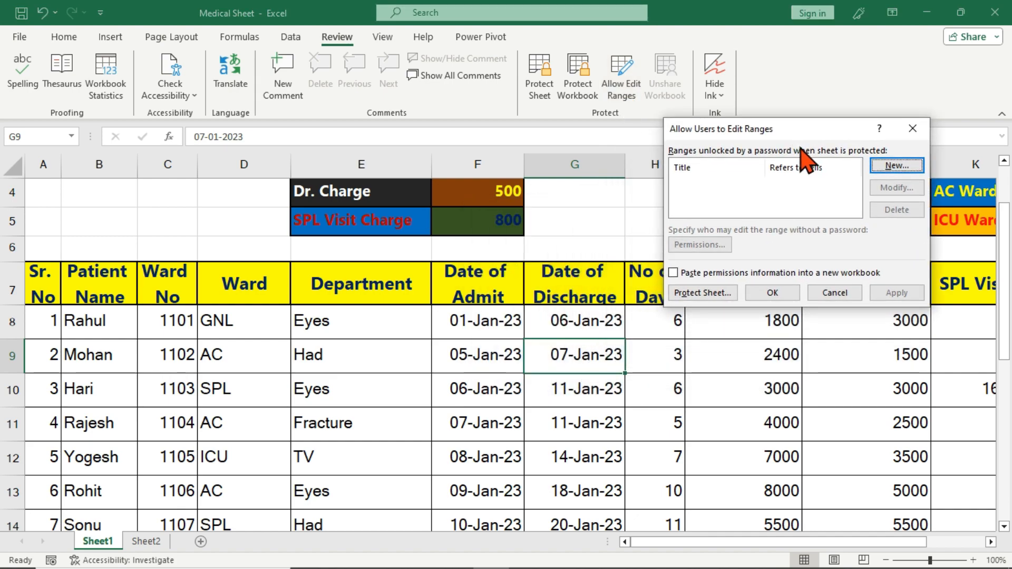
left_click(875, 167)
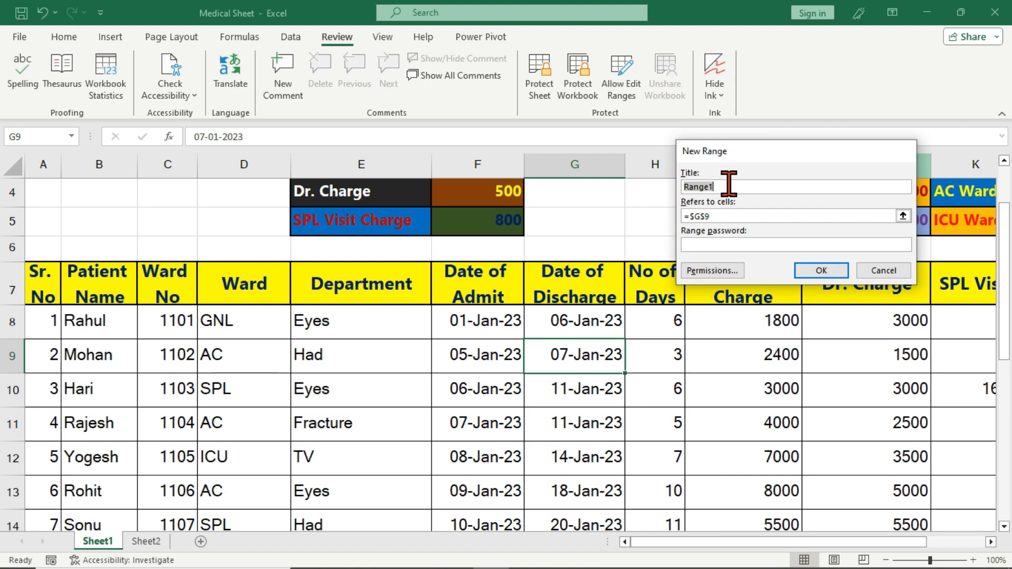
type("Disch")
left_click(730, 216)
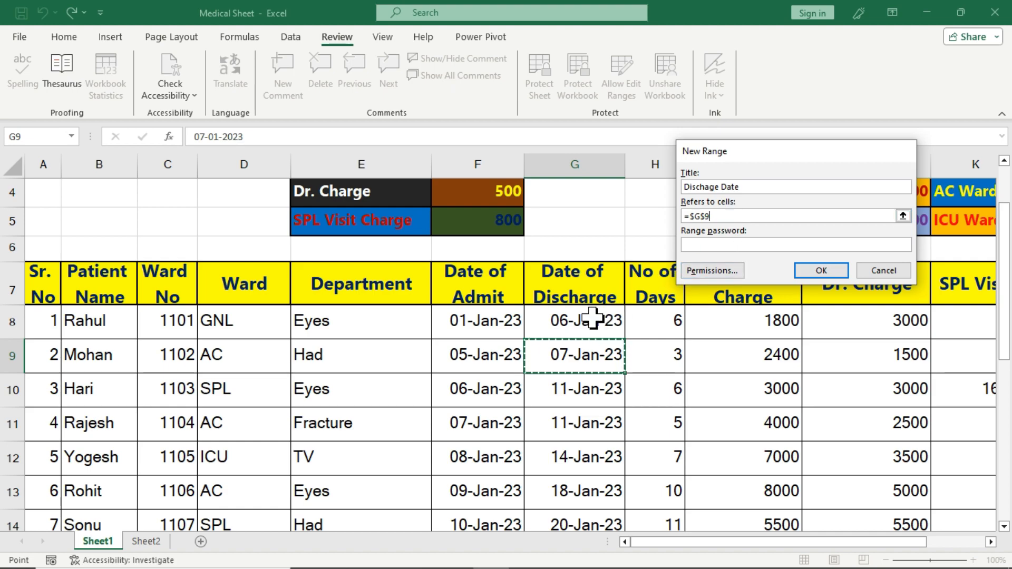
left_click_drag(592, 318, 583, 475)
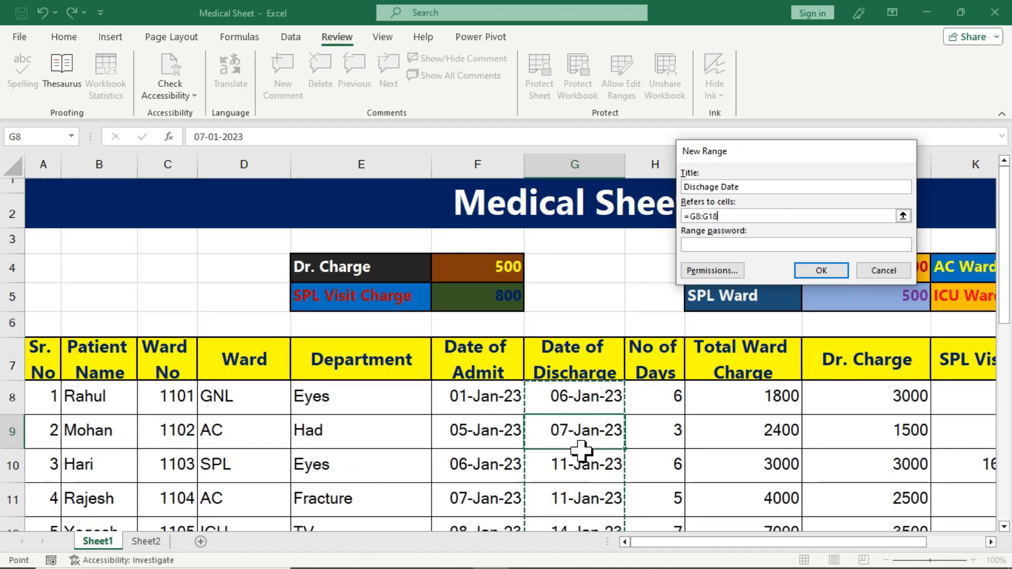
left_click(711, 246)
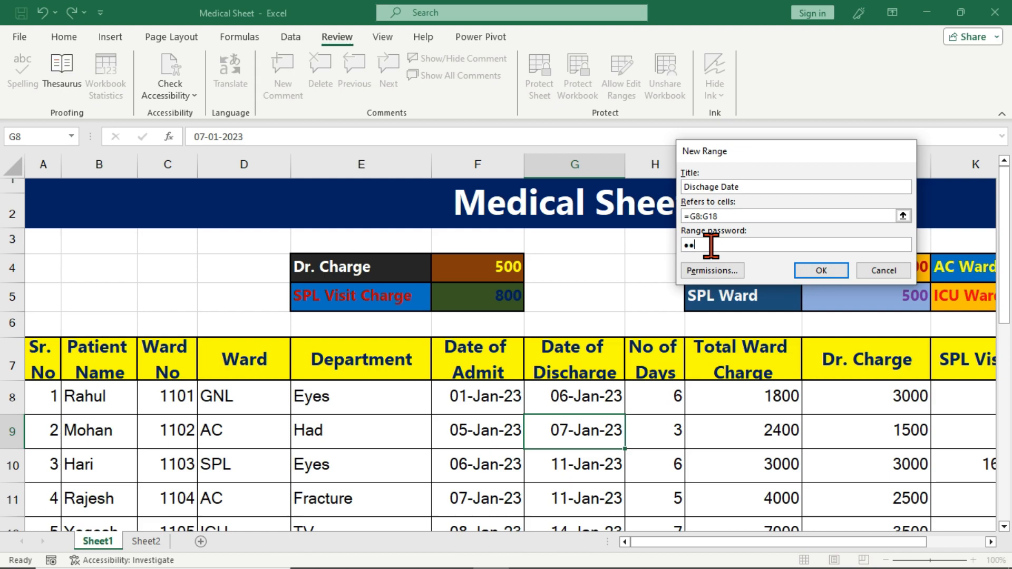
key("Return")
type("•")
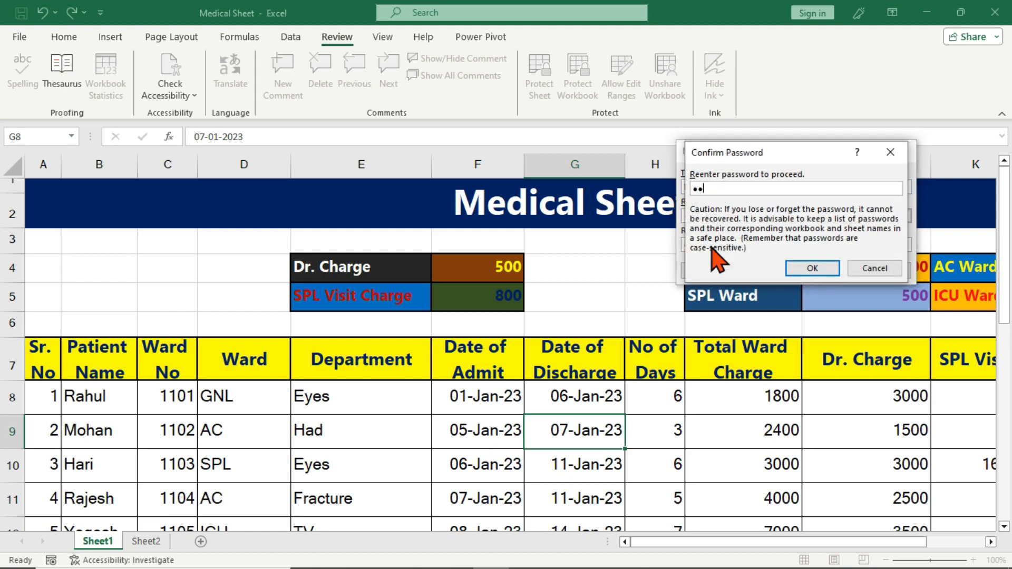
key("Return")
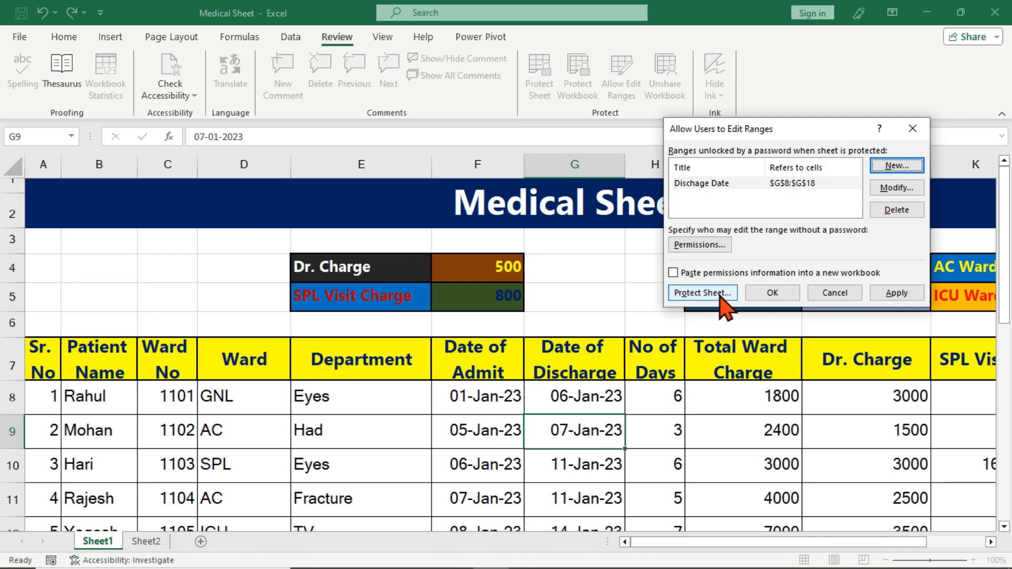
Protect Sheet1 with a confirmed password, then select the Total Ward Charge cell I9
left_click(702, 293)
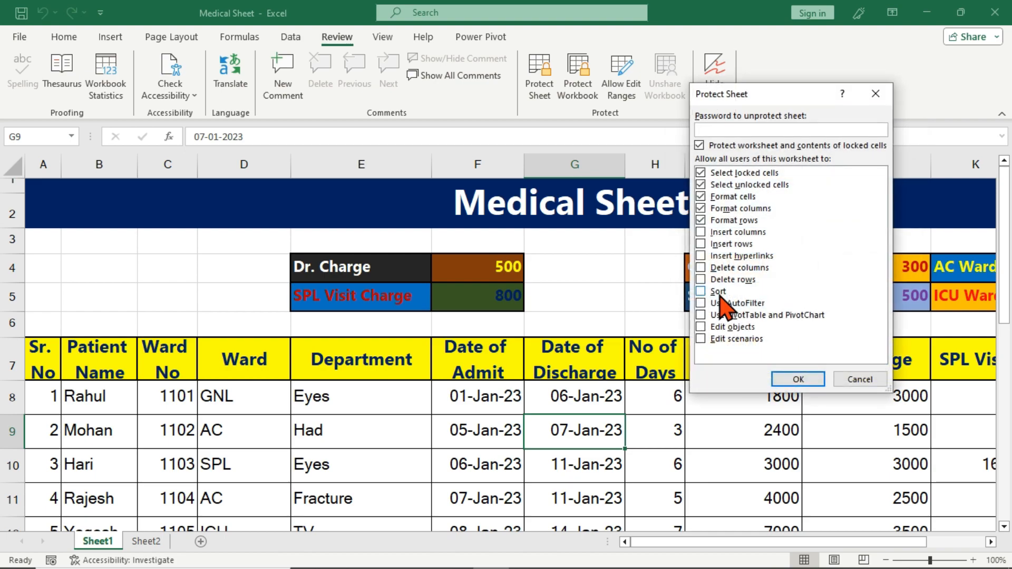
type("1")
key("Return")
type("1")
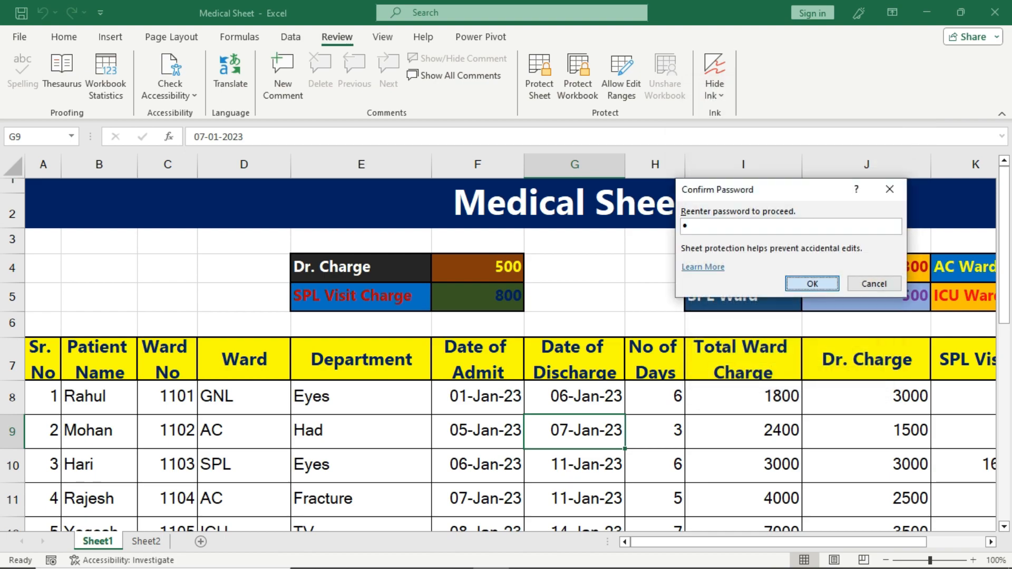
key("Return")
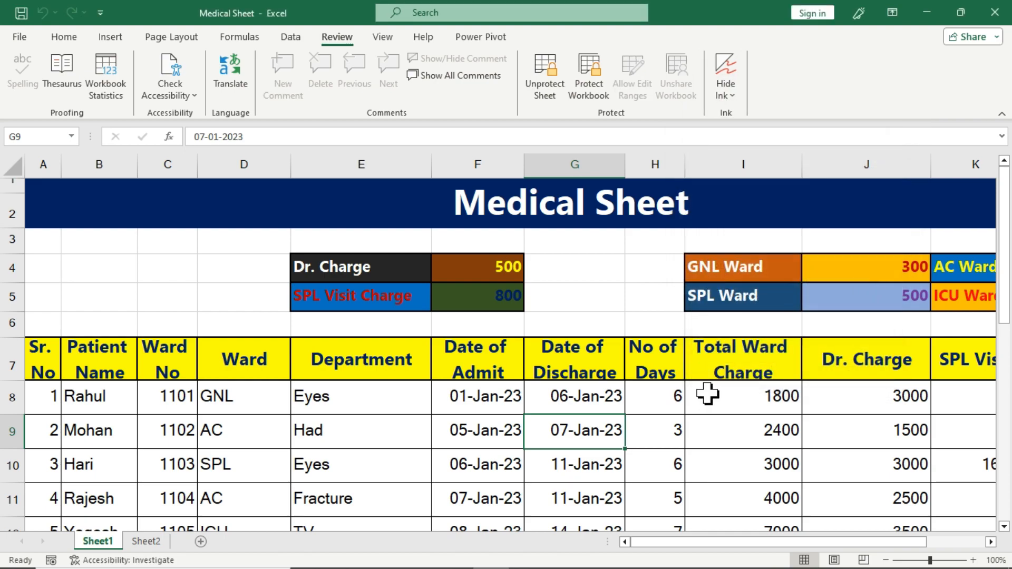
left_click(700, 437)
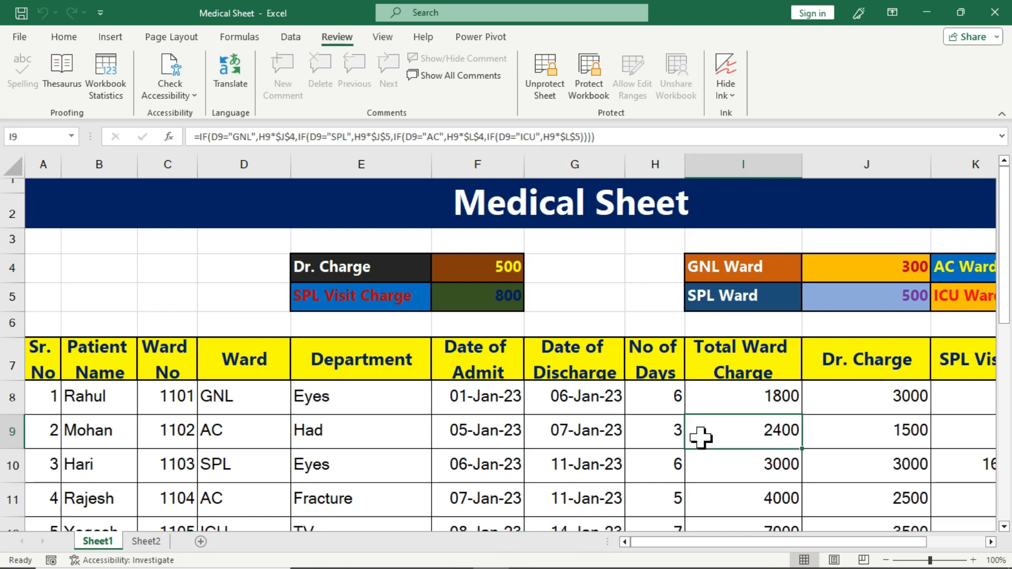
Try editing locked cells E8, E9 and heading E7, dismissing each protected-sheet warning
left_click(403, 411)
double_click(408, 416)
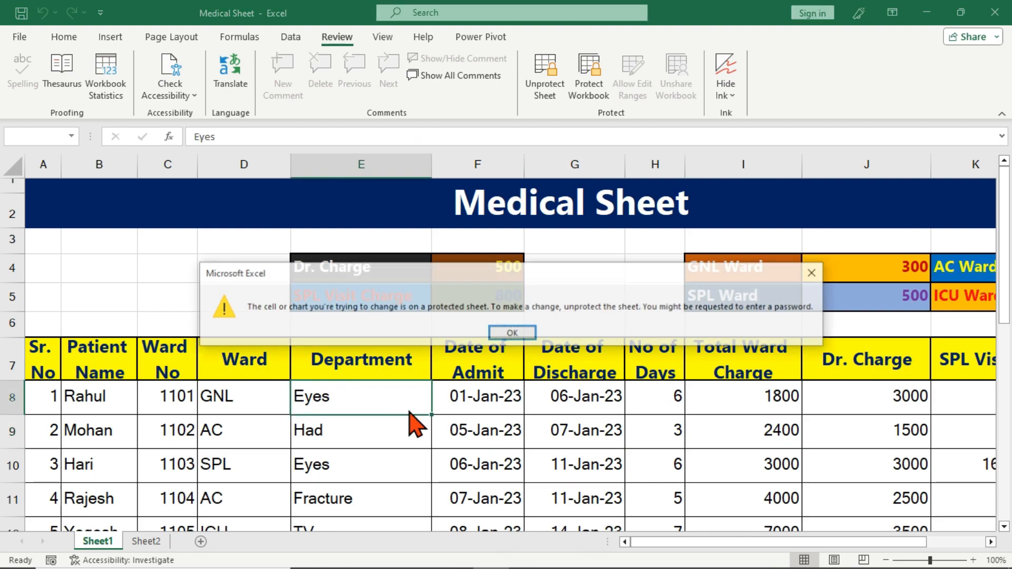
left_click(514, 332)
left_click(396, 446)
double_click(396, 446)
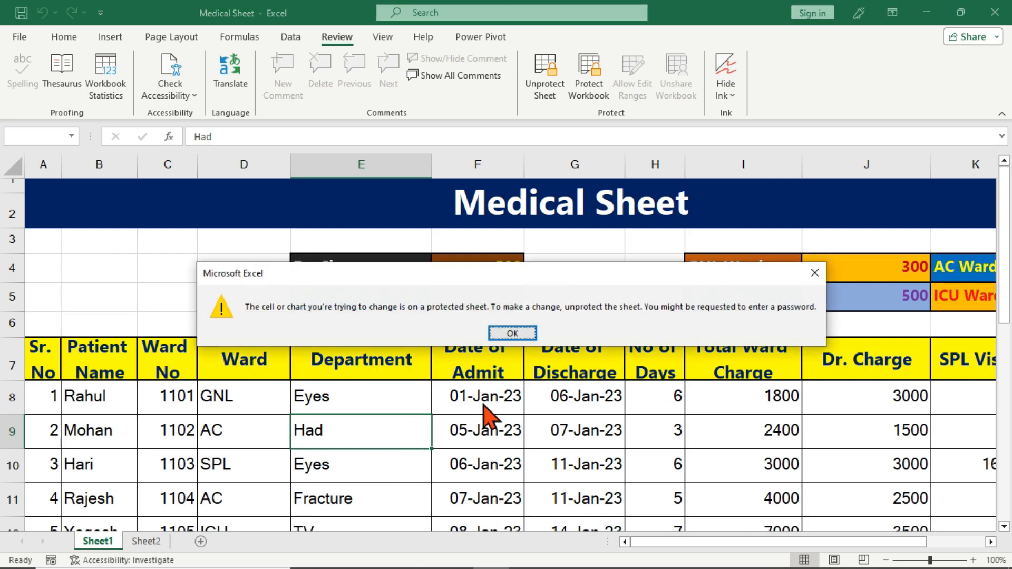
left_click(515, 332)
double_click(412, 375)
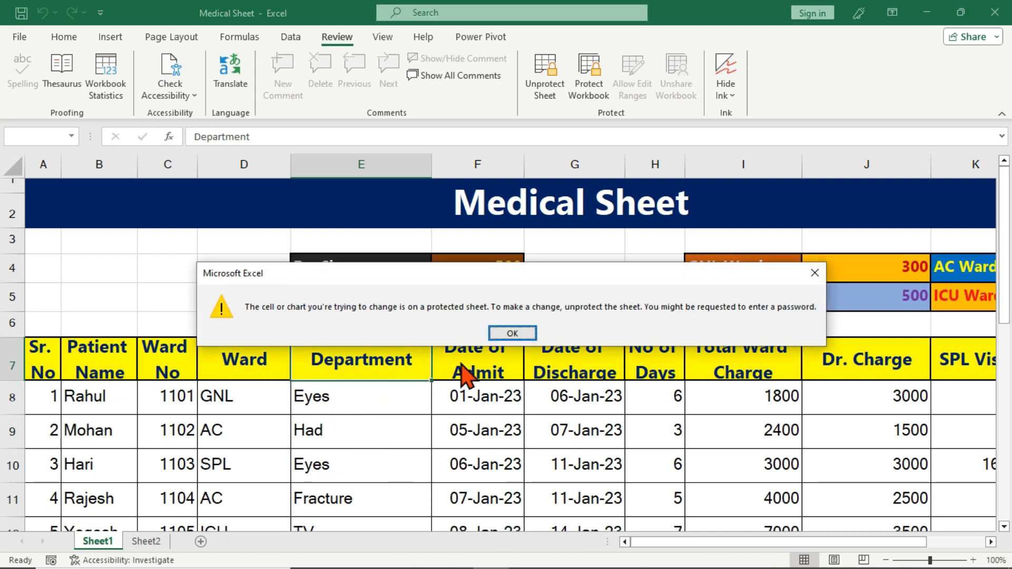
left_click(497, 338)
Select the discharge dates and double-click G9 to get the unlock-range password prompt
scroll(516, 418, "down", 1)
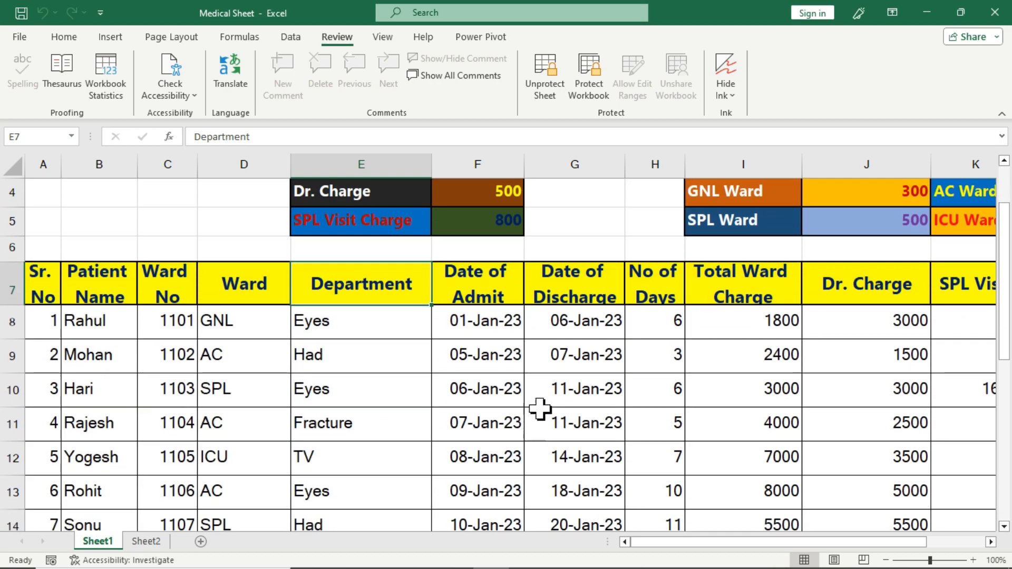
left_click_drag(585, 322, 585, 462)
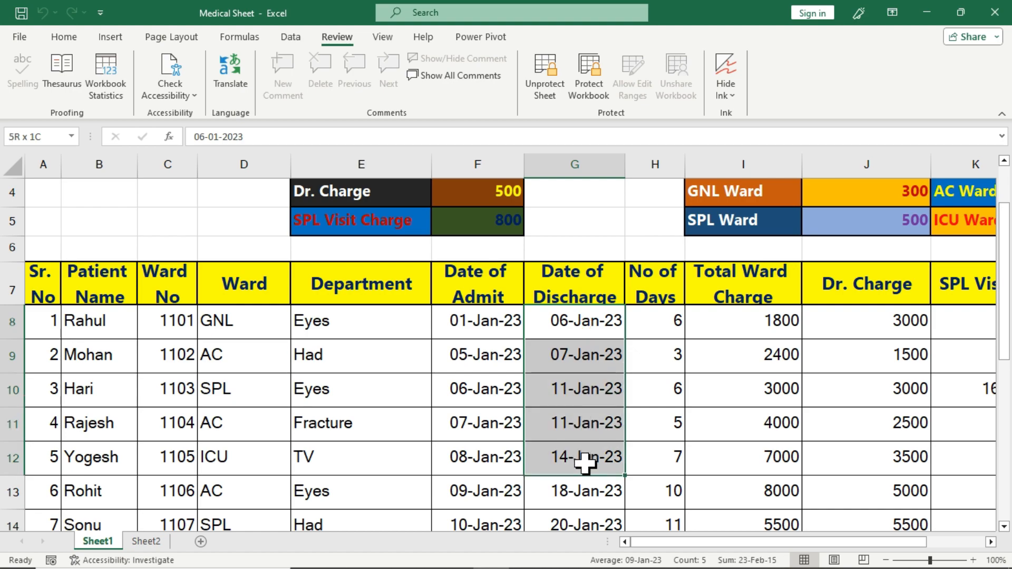
left_click(584, 382)
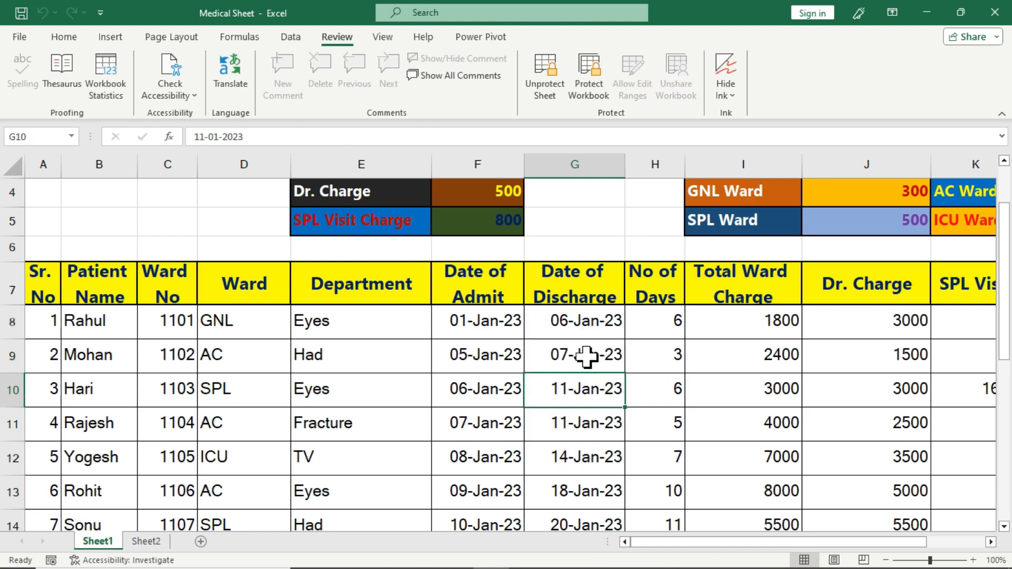
left_click(586, 357)
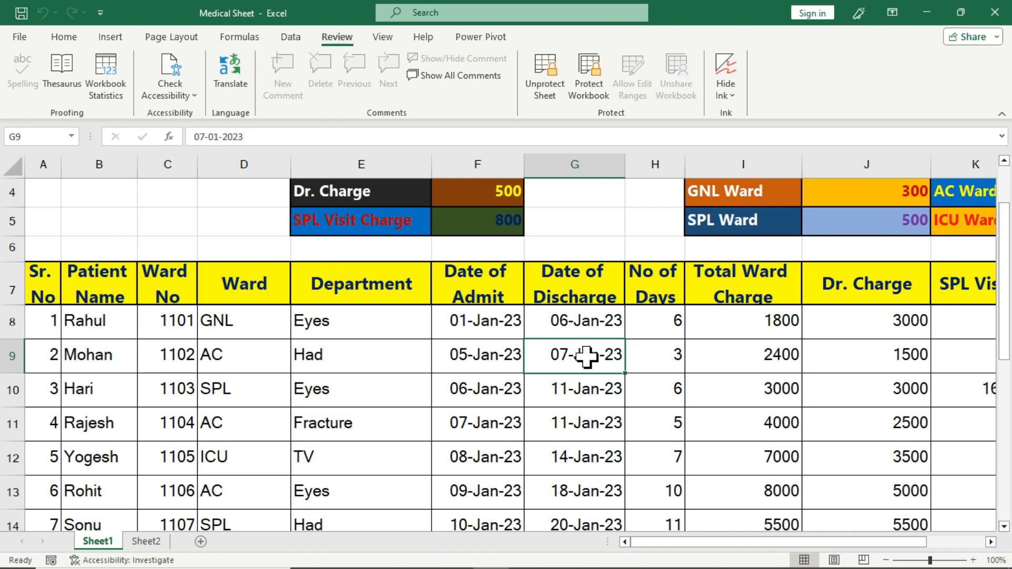
double_click(586, 358)
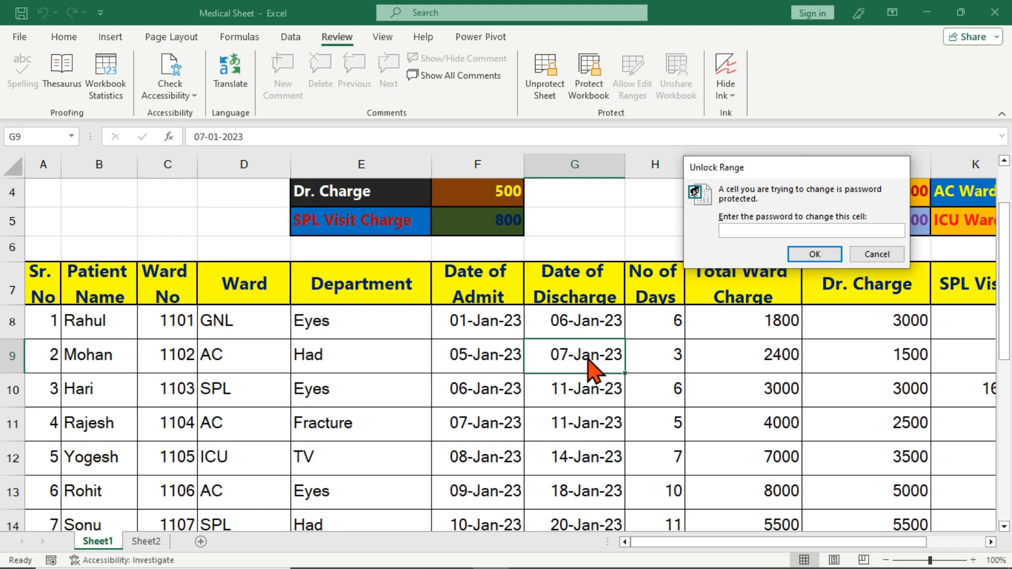
Cancel the G9 prompt, then unlock G8 for editing by entering the range password
left_click(877, 254)
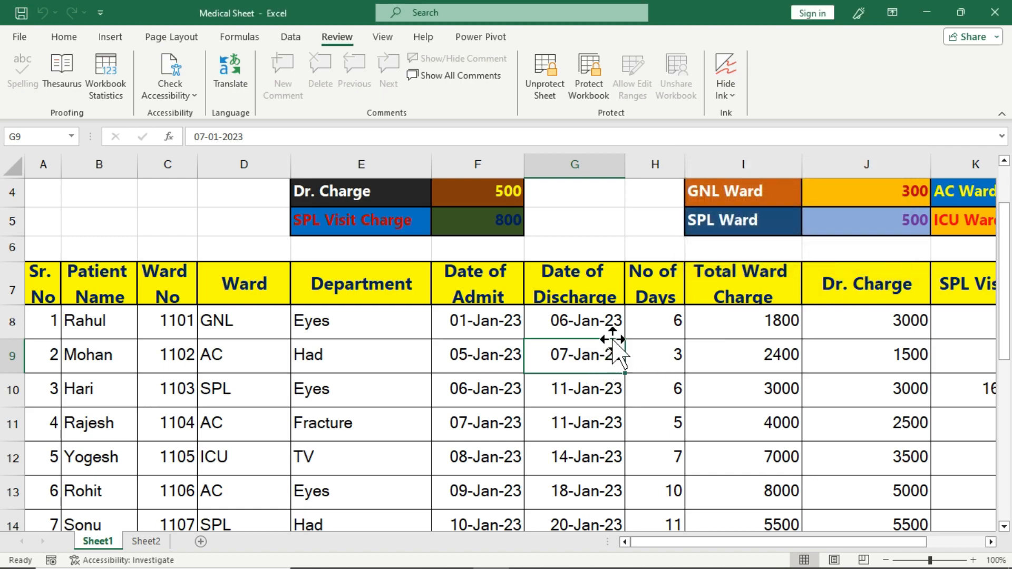
left_click(607, 327)
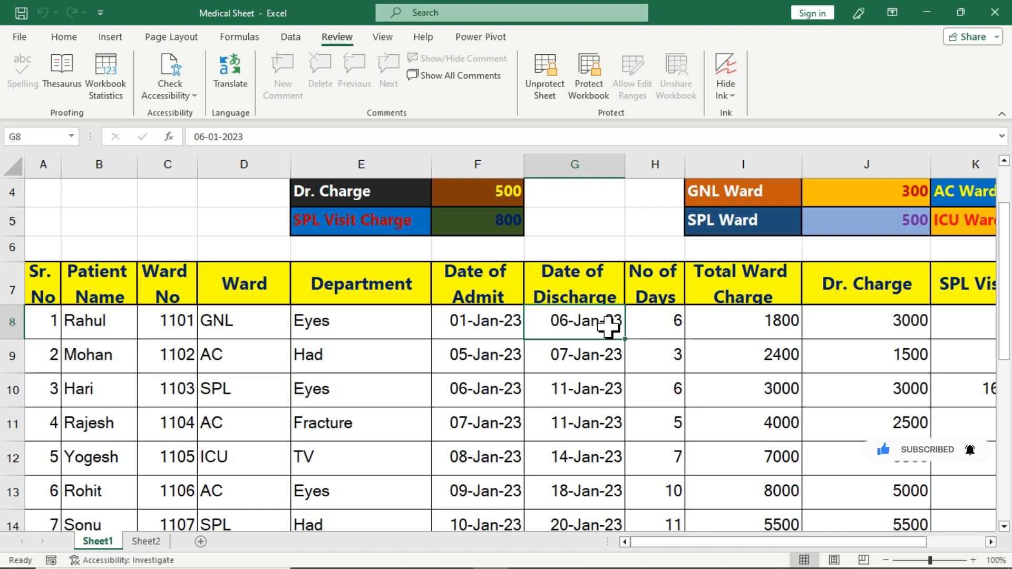
double_click(610, 329)
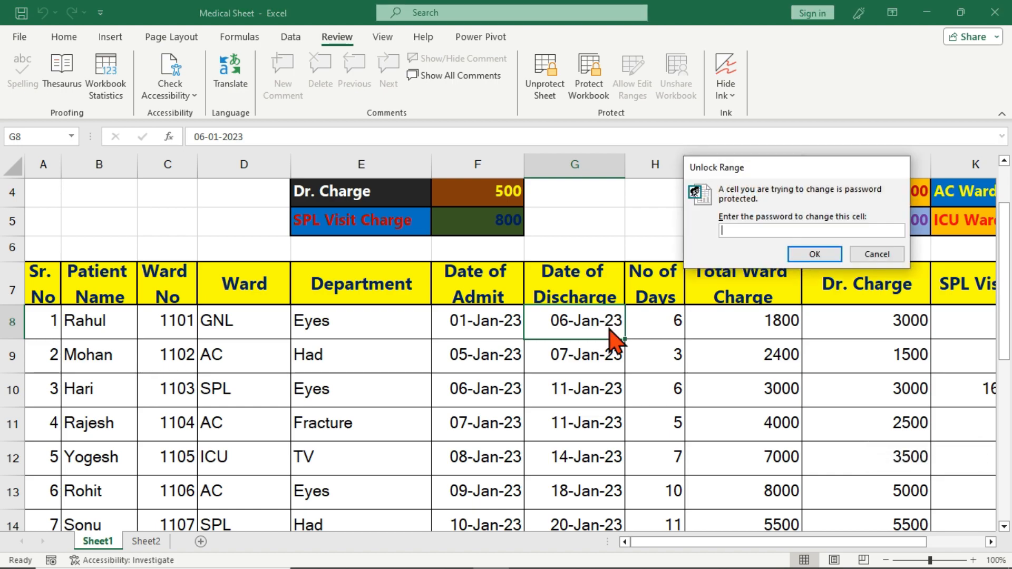
left_click(795, 258)
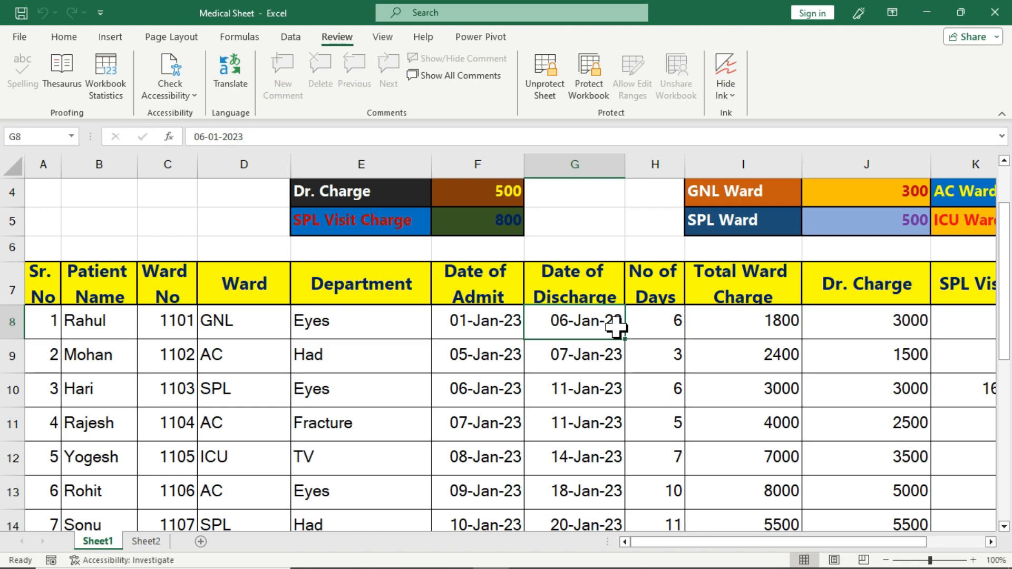
Enter discharge dates 10 Jan 2023 in G8 and 15 Jan 2023 in G9, then test locked E10
type("10 J")
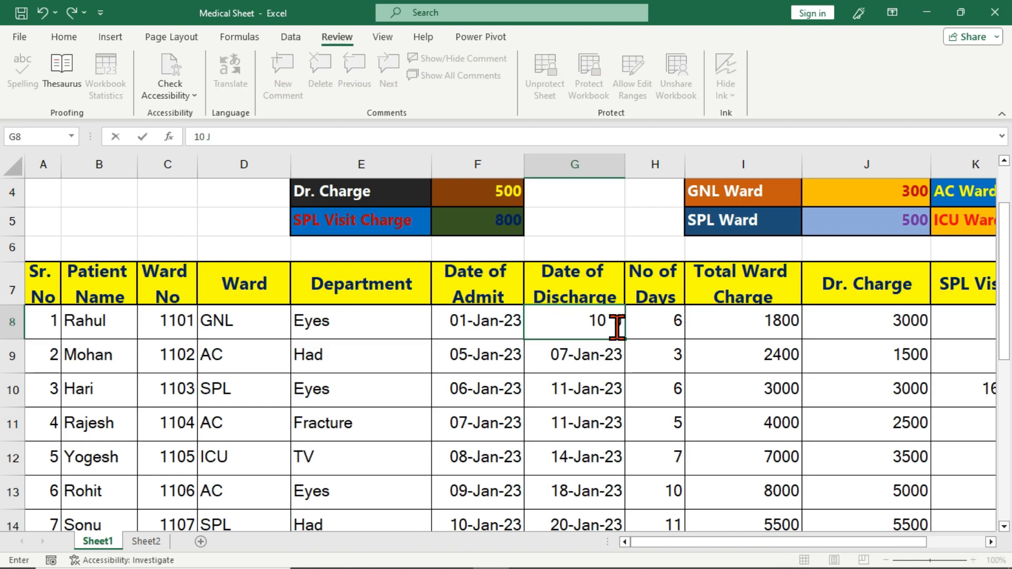
type("an  20")
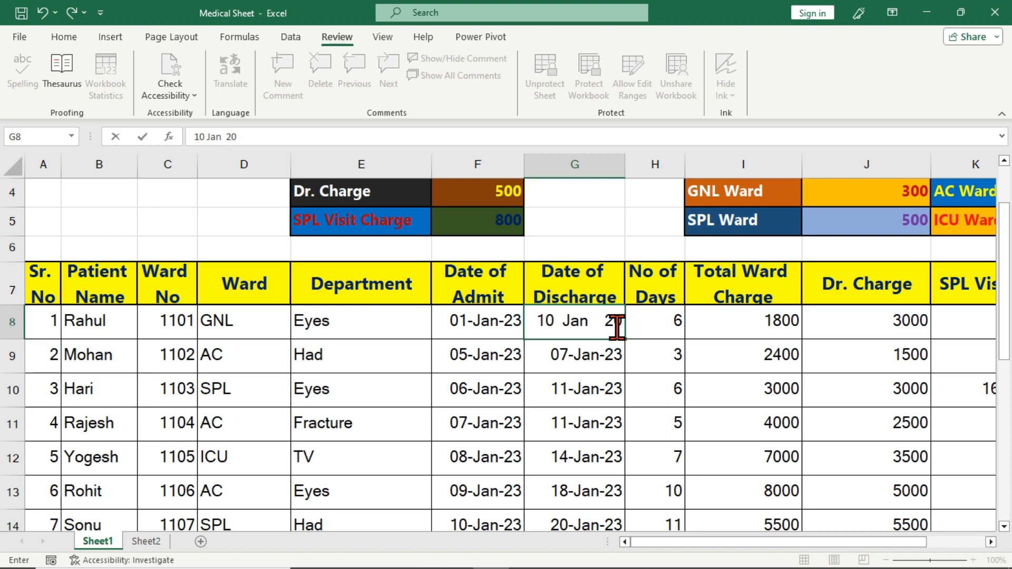
type("23")
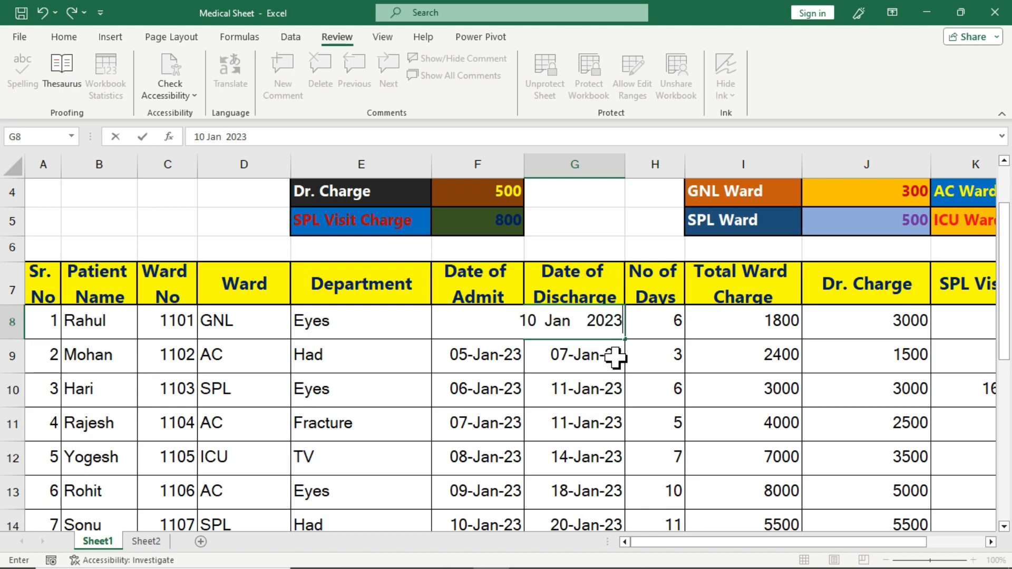
key("Return")
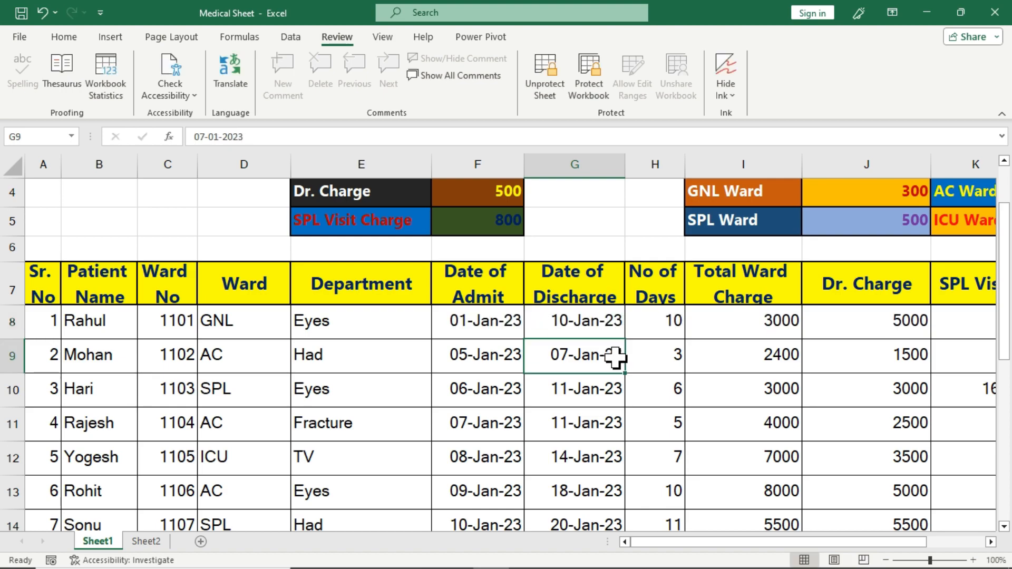
left_click(603, 334)
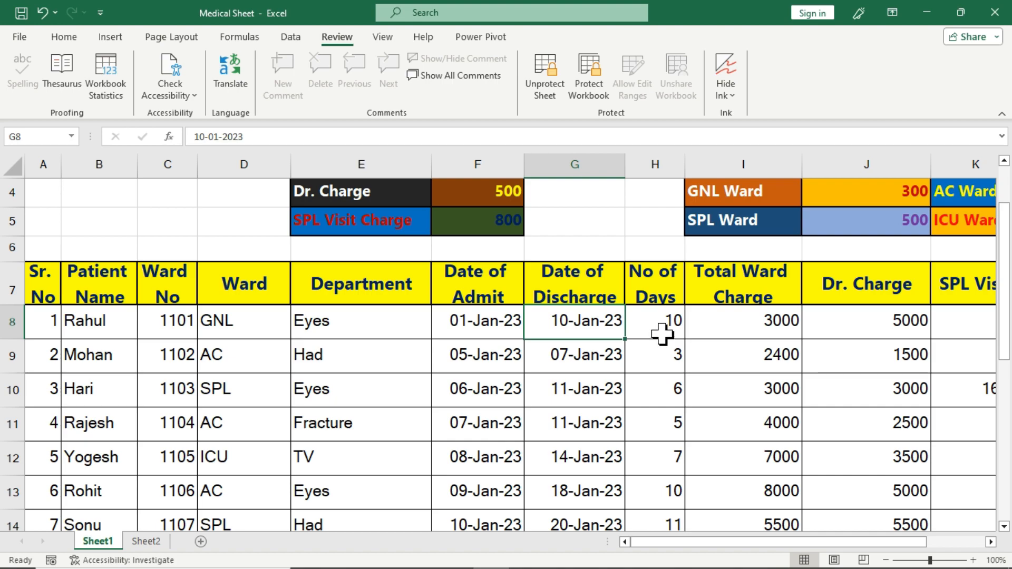
left_click(583, 356)
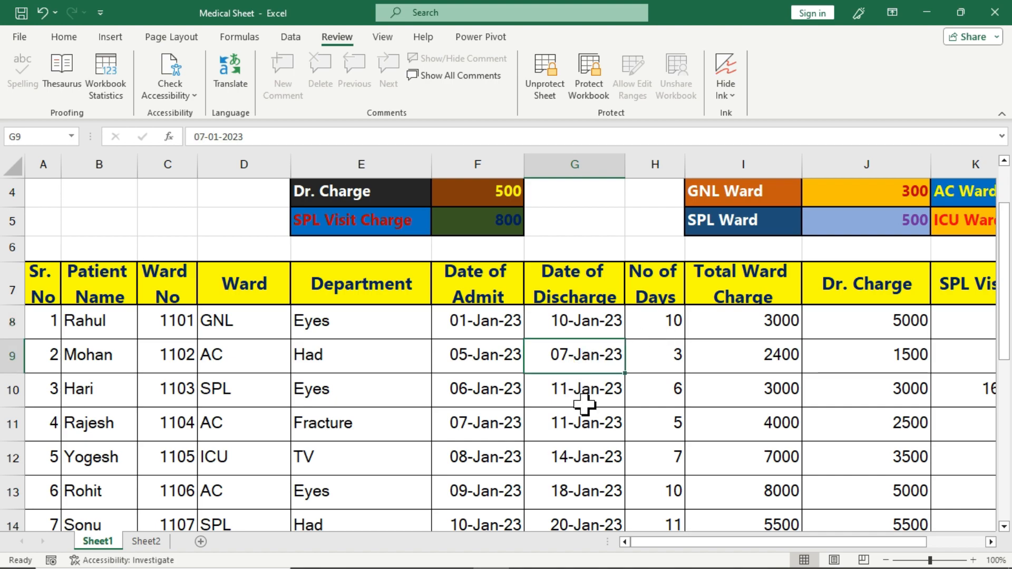
type("15 Jan")
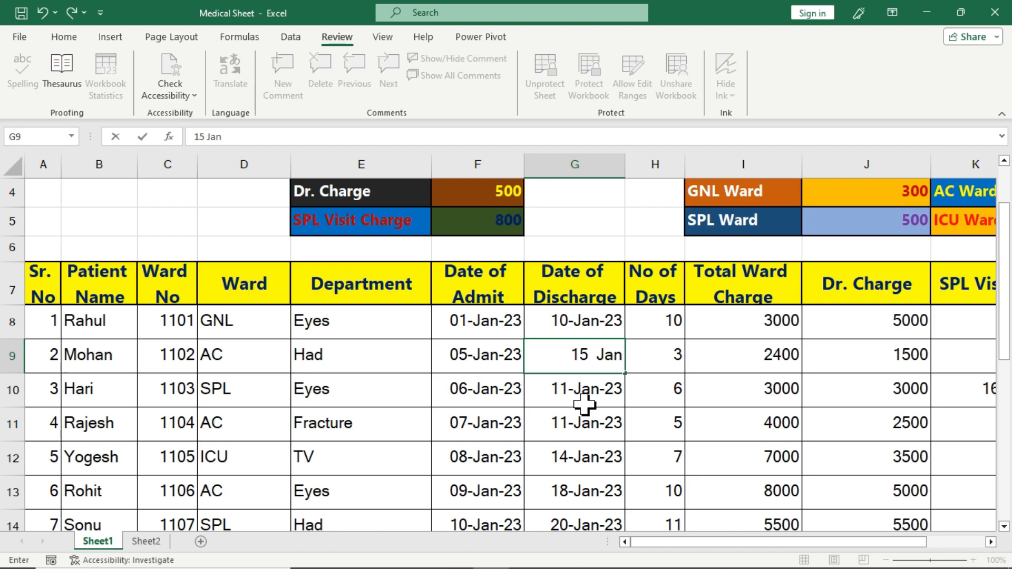
type(" 2023")
key("ctrl+Return")
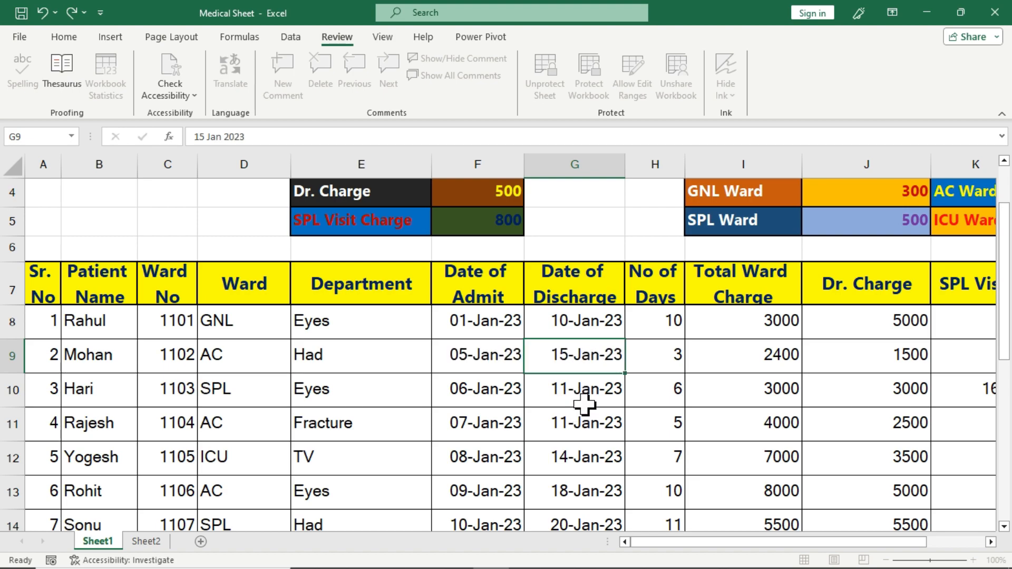
key("Return")
left_click(613, 356)
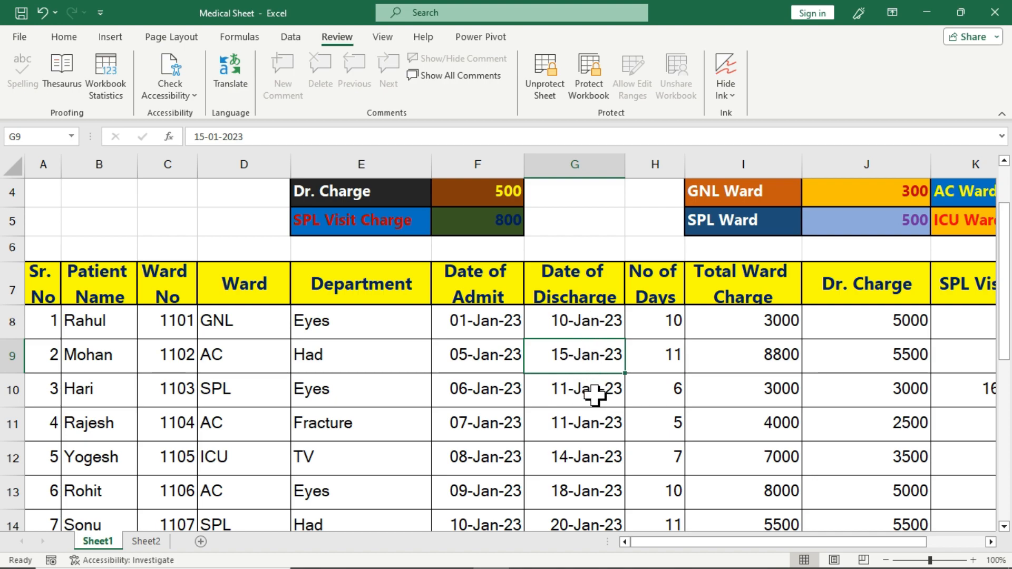
double_click(402, 389)
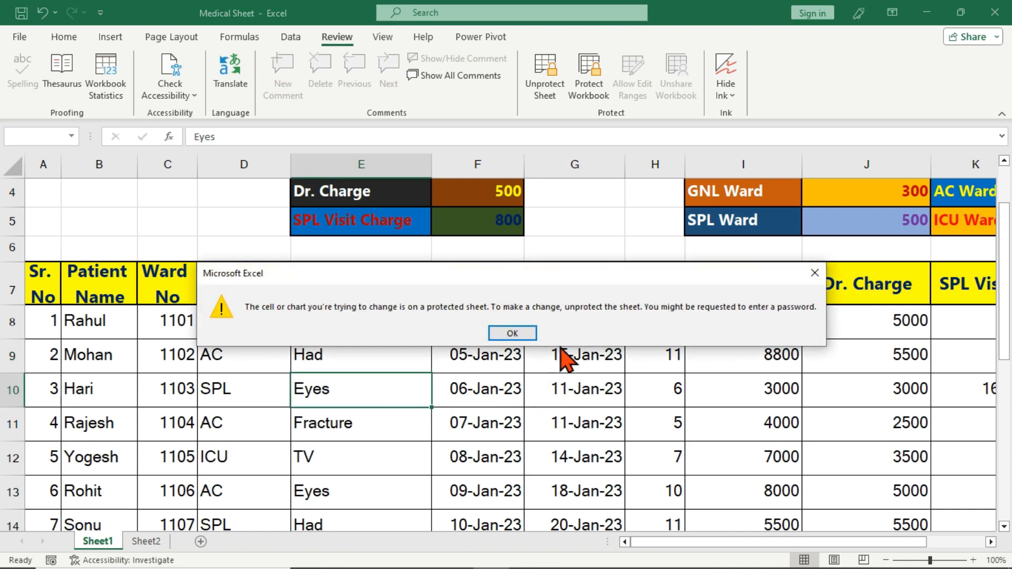
left_click(512, 333)
double_click(521, 395)
left_click(524, 333)
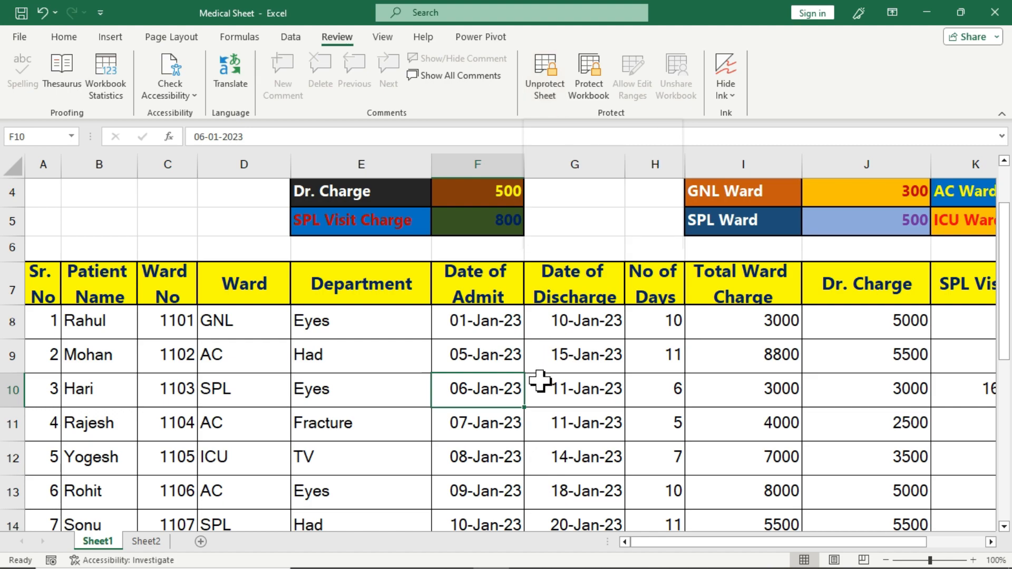
left_click(490, 356)
left_click(542, 100)
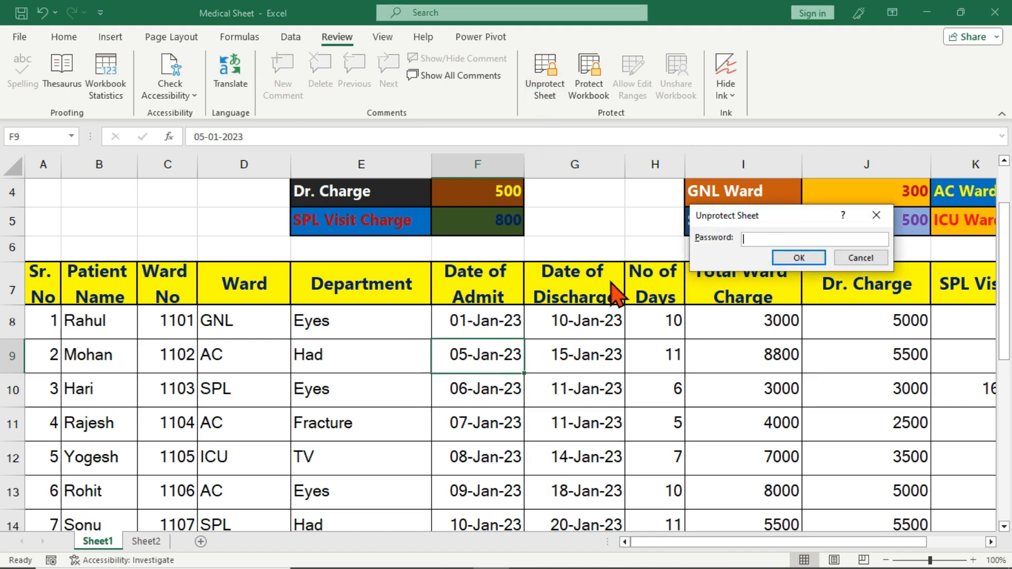
key("Return")
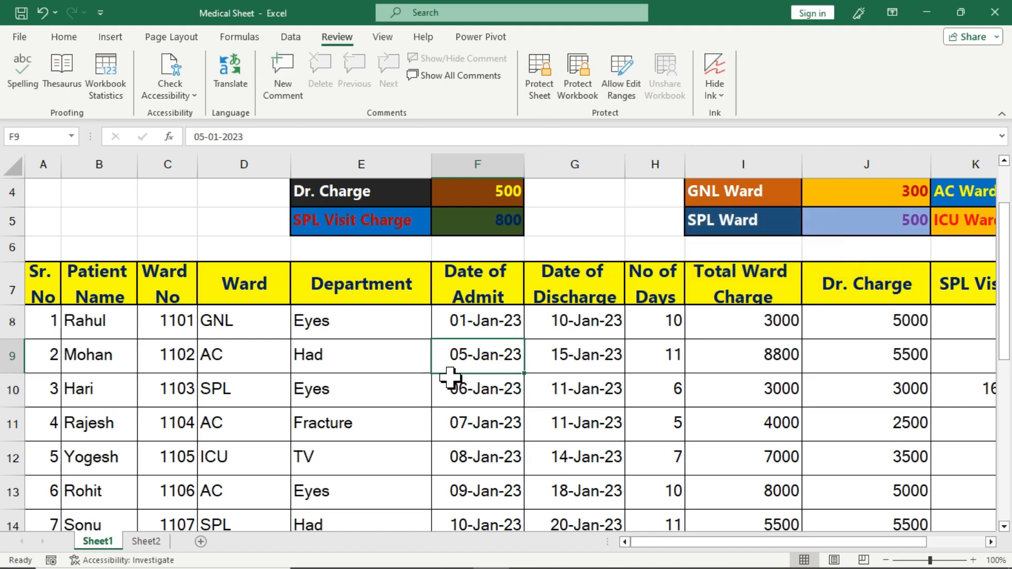
left_click(19, 38)
Open the Mark Sheet workbook from Recent and browse its student marks table
left_click(238, 454)
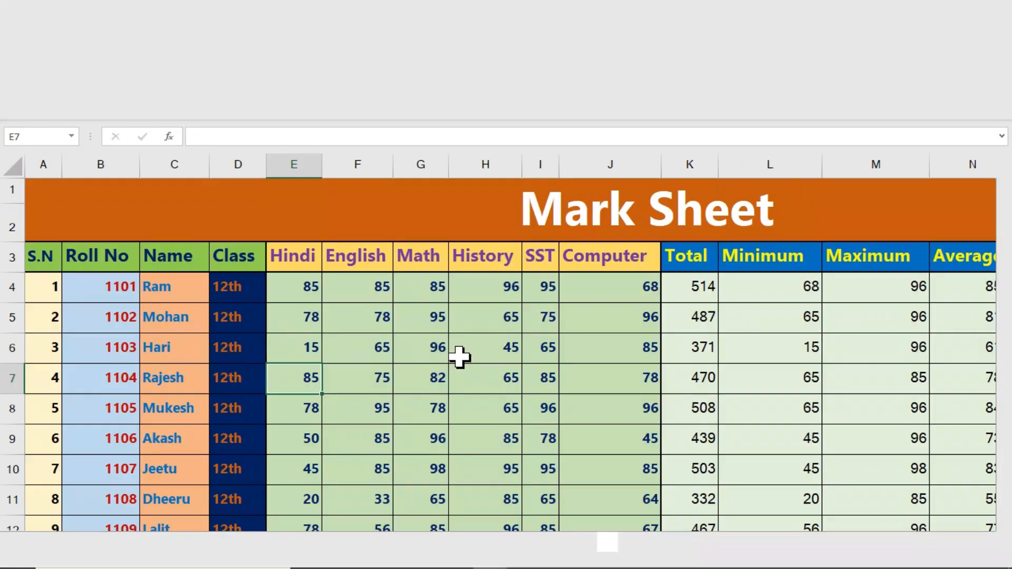
scroll(460, 357, "down", 1)
scroll(460, 357, "up", 1)
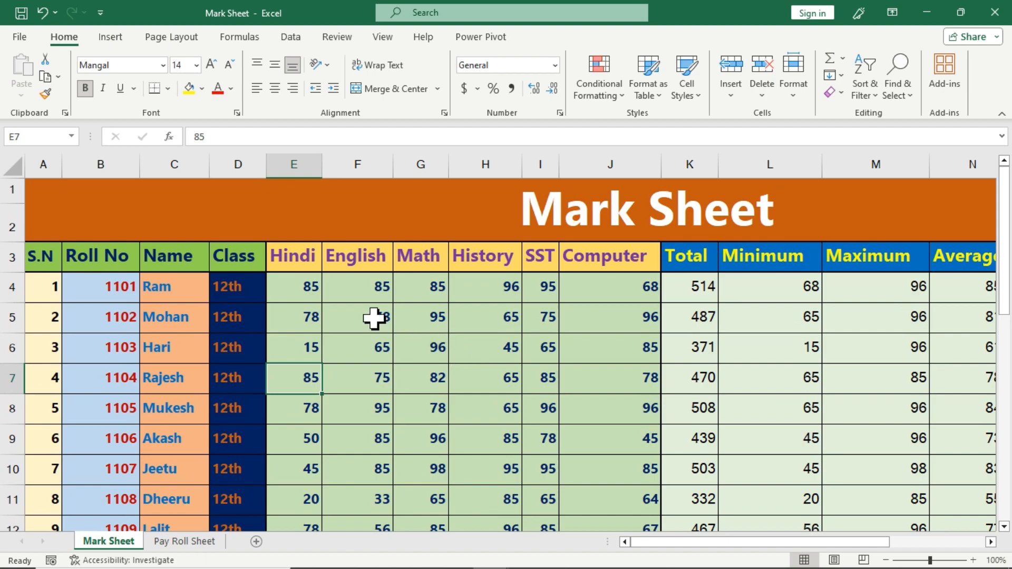
left_click(337, 289)
left_click(296, 290)
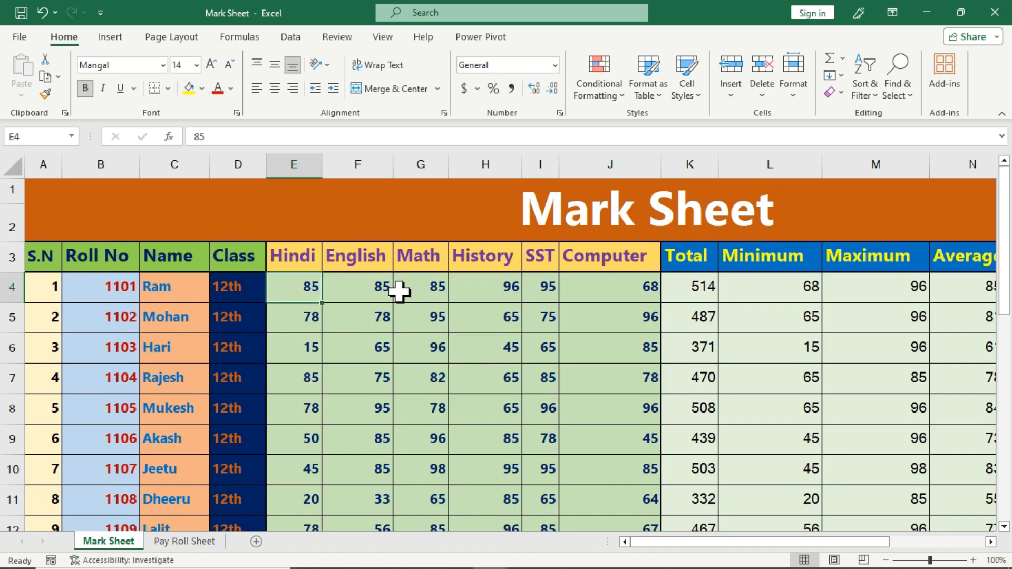
scroll(399, 291, "down", 1)
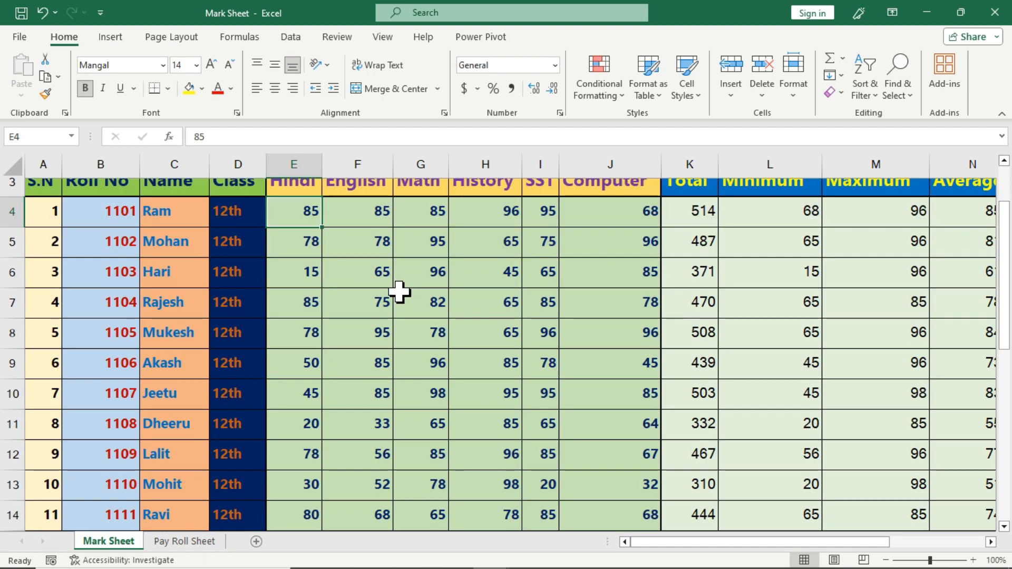
scroll(369, 296, "up", 1)
Drag-select the marks in each subject column from Hindi through Computer
left_click_drag(305, 289, 302, 460)
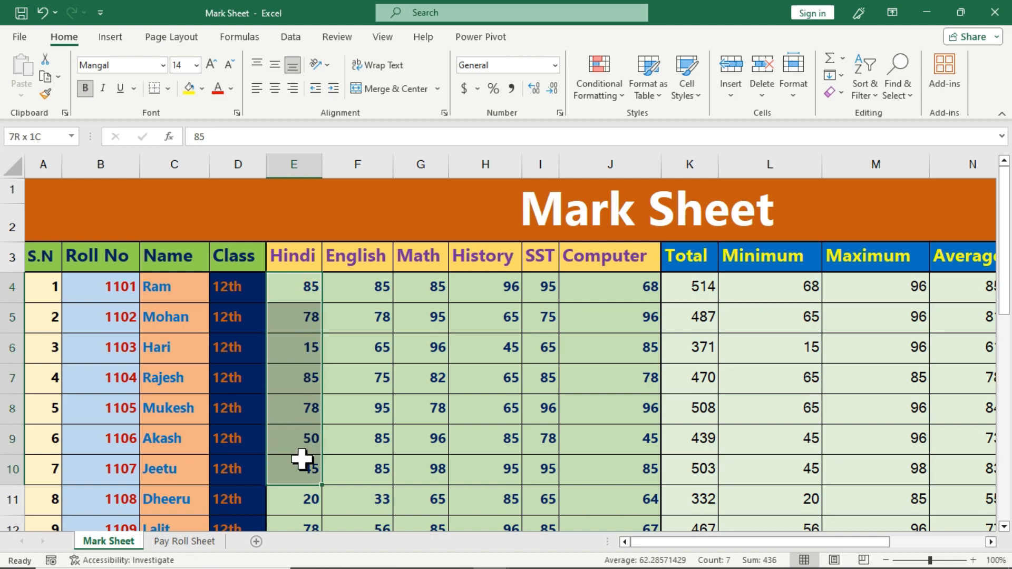
left_click_drag(367, 289, 384, 400)
left_click_drag(432, 287, 427, 411)
left_click_drag(490, 290, 490, 440)
left_click_drag(542, 288, 543, 440)
left_click_drag(614, 299, 611, 417)
Reselect each subject's marks, finally selecting the English marks F4:F18
left_click(295, 375)
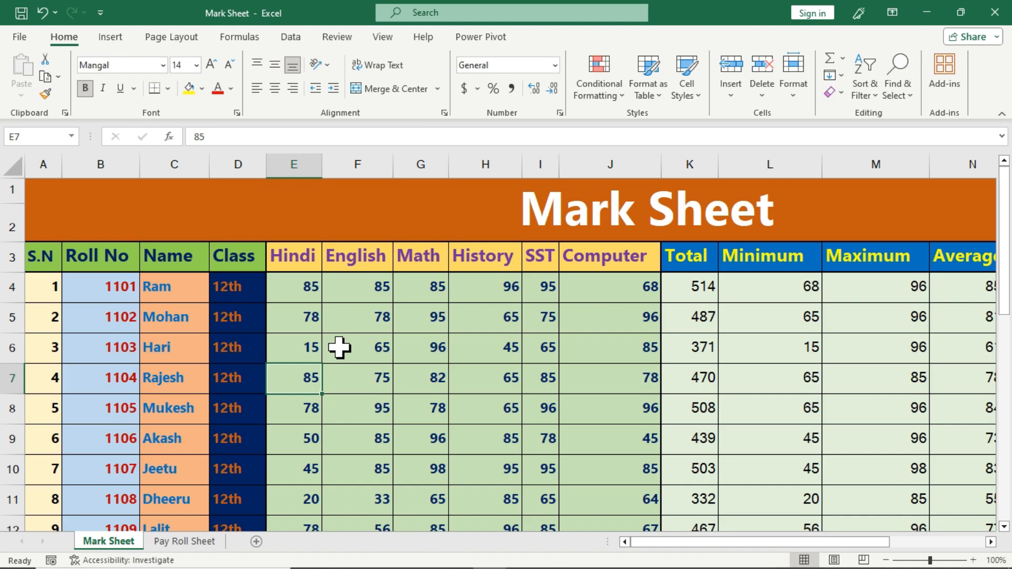
left_click_drag(290, 286, 305, 460)
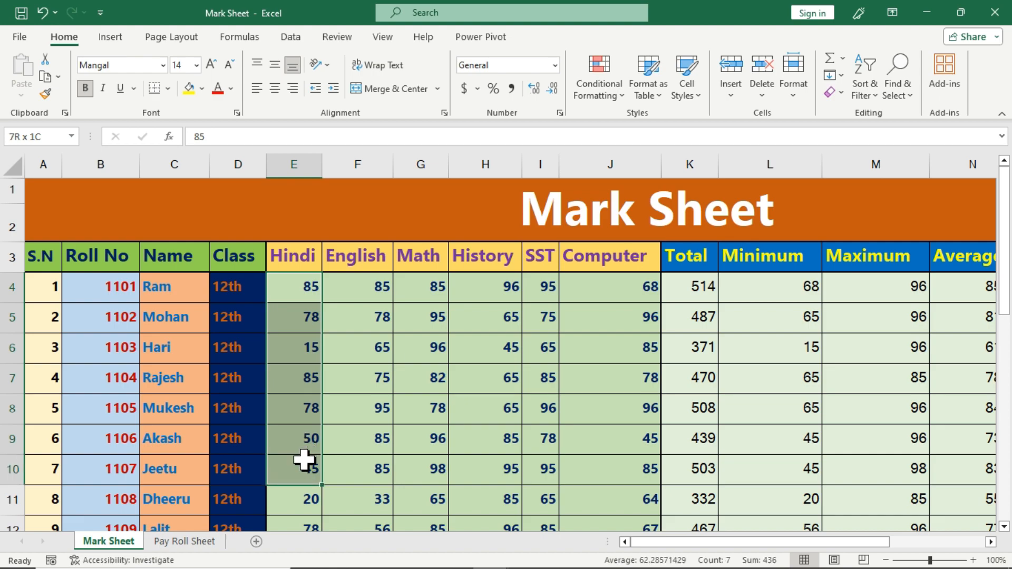
left_click_drag(379, 289, 360, 443)
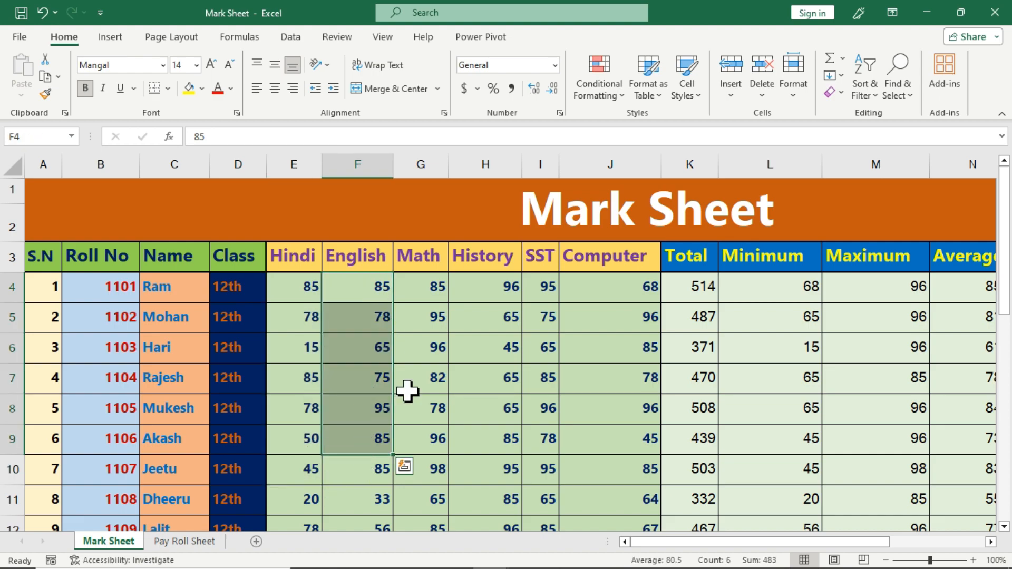
left_click_drag(427, 286, 422, 452)
left_click_drag(495, 287, 483, 455)
left_click_drag(548, 287, 542, 471)
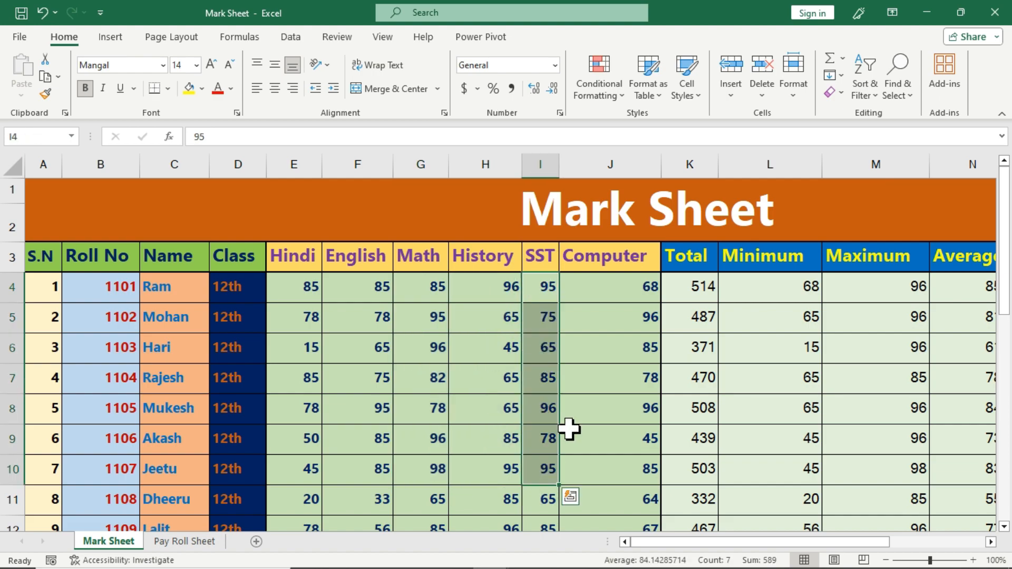
left_click(597, 299)
left_click_drag(597, 299, 606, 441)
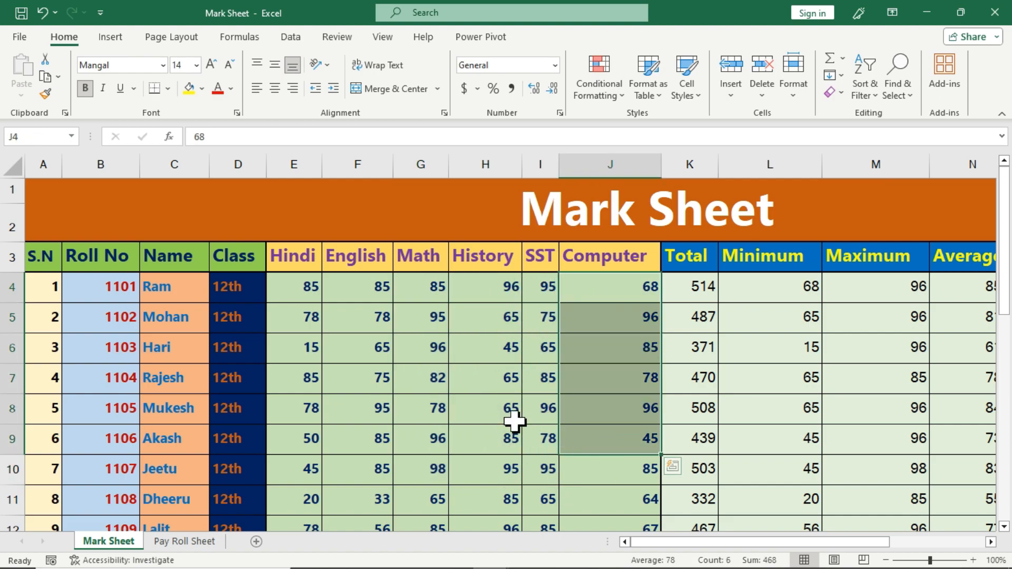
left_click(410, 378)
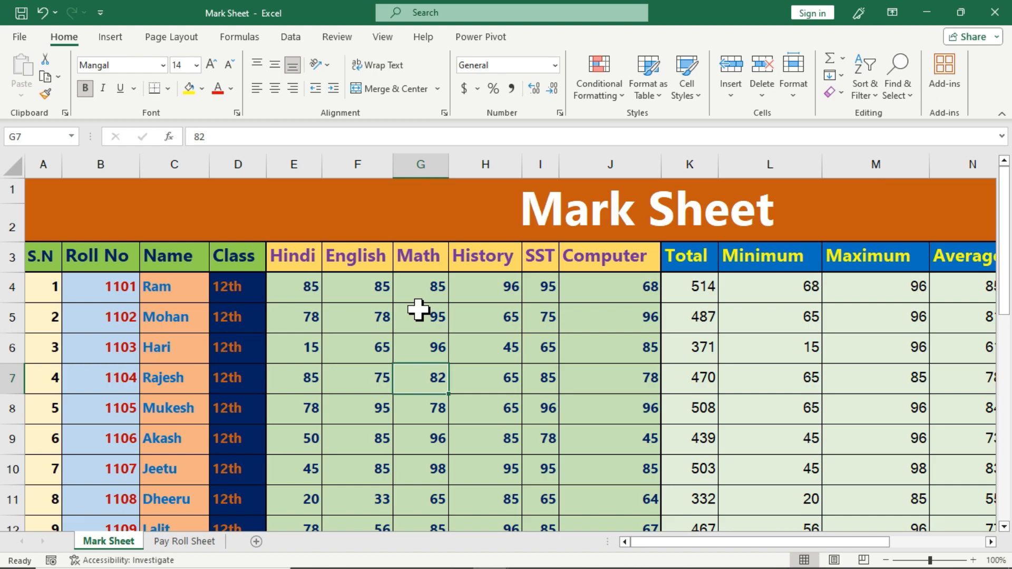
left_click_drag(362, 286, 368, 510)
scroll(367, 395, "up", 2)
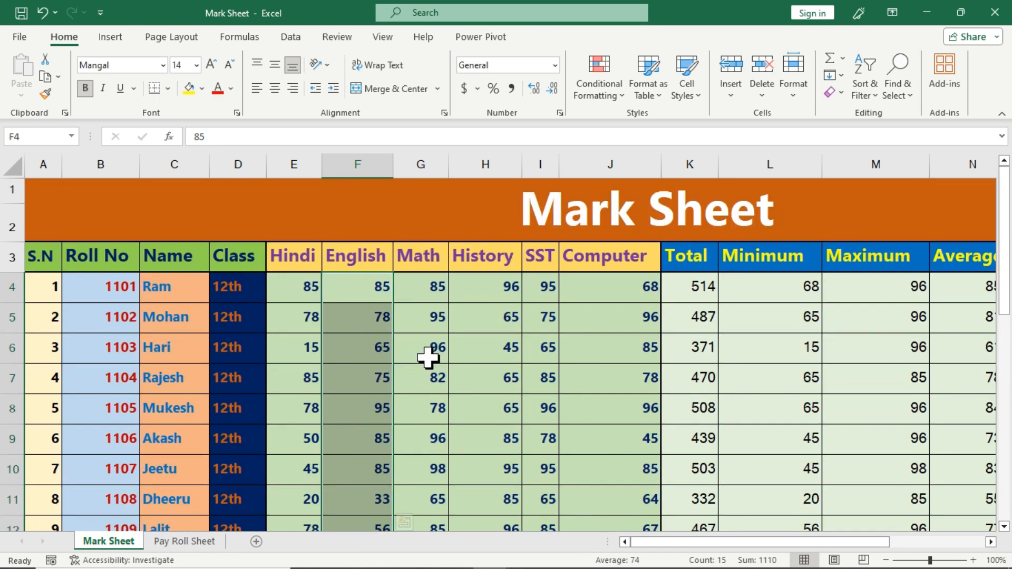
Create a password-protected editable range titled 'English' referring to $F$4:$F$18
left_click(349, 38)
left_click(626, 91)
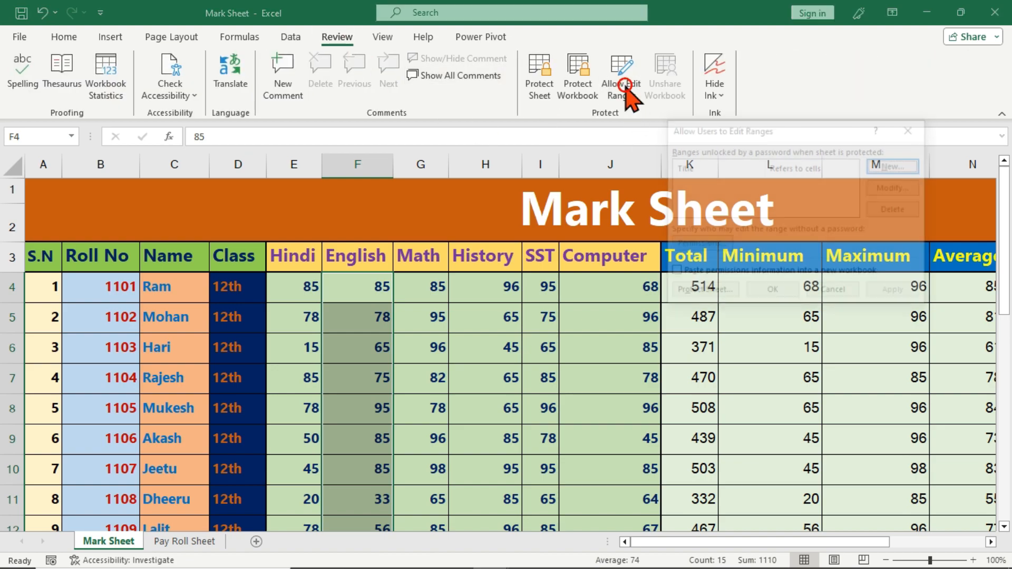
left_click(879, 166)
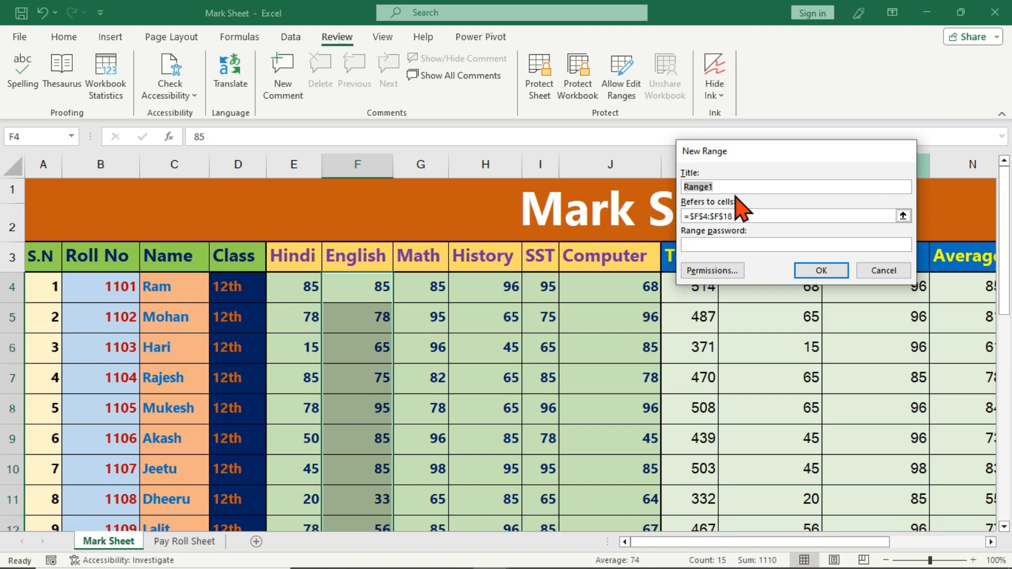
type("English")
left_click(762, 216)
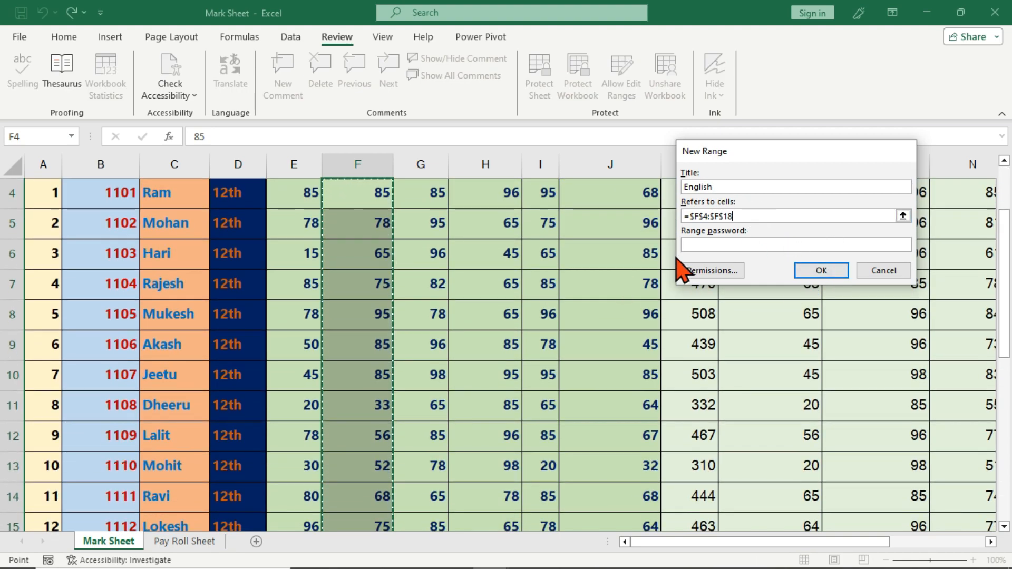
scroll(451, 384, "up", 1)
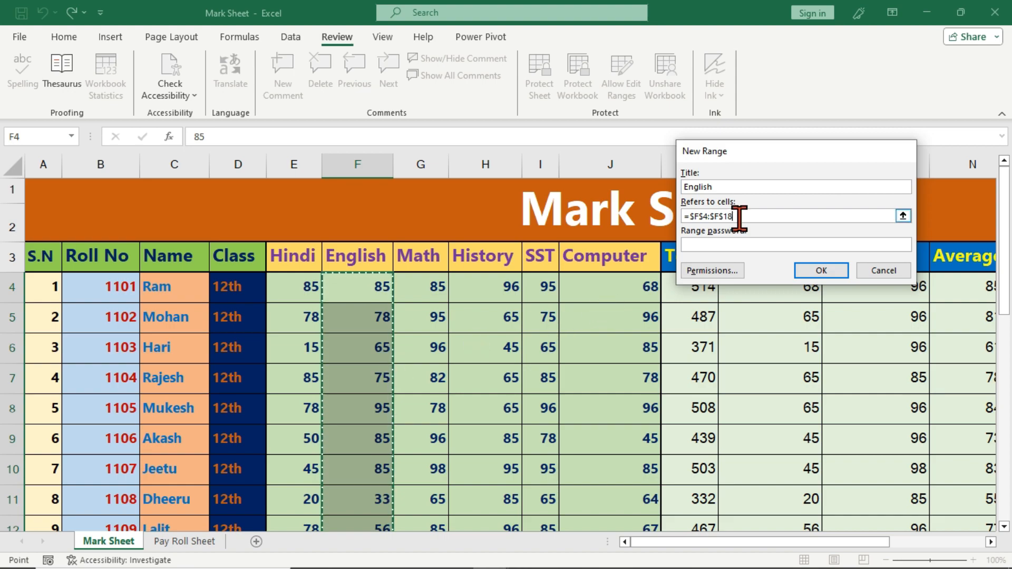
left_click(733, 243)
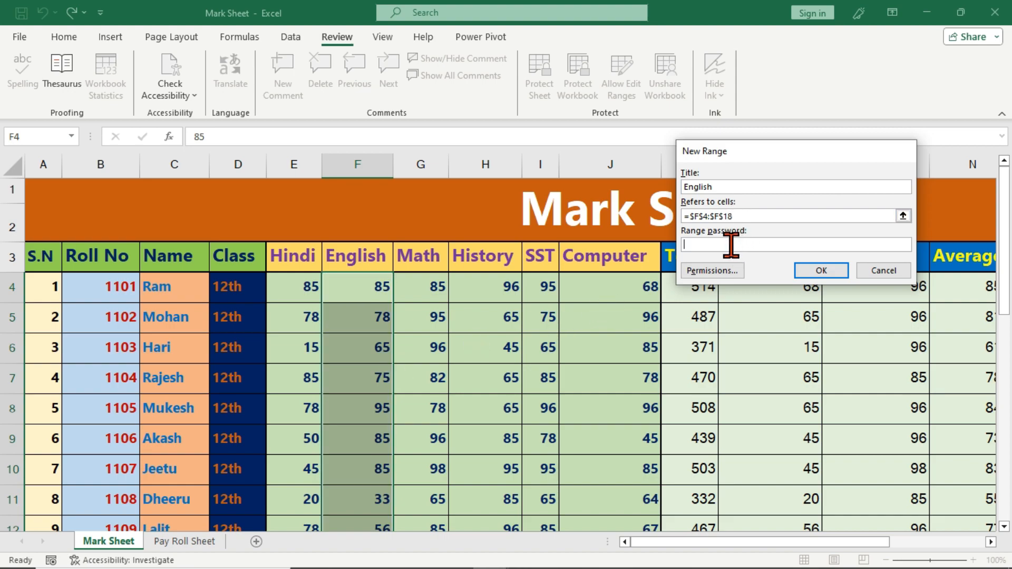
key("Return")
type("1")
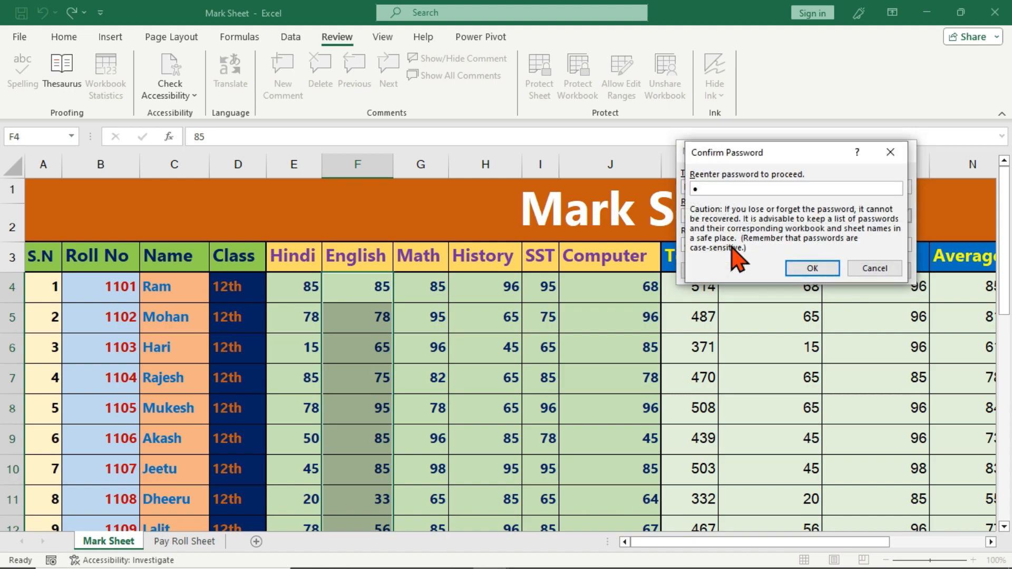
key("Return")
Protect the Mark Sheet with a password and confirm it
left_click(701, 291)
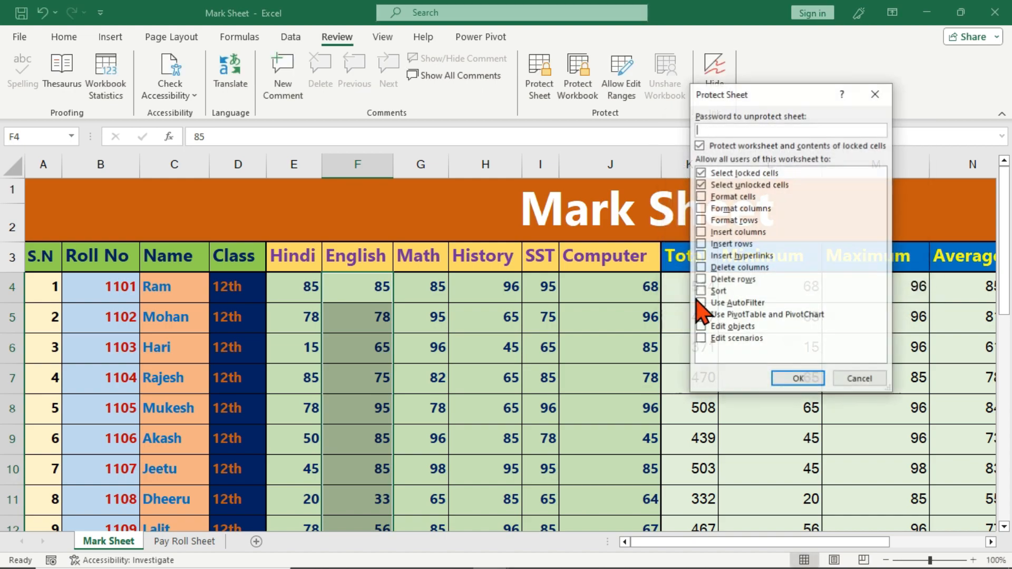
type("1")
key("Return")
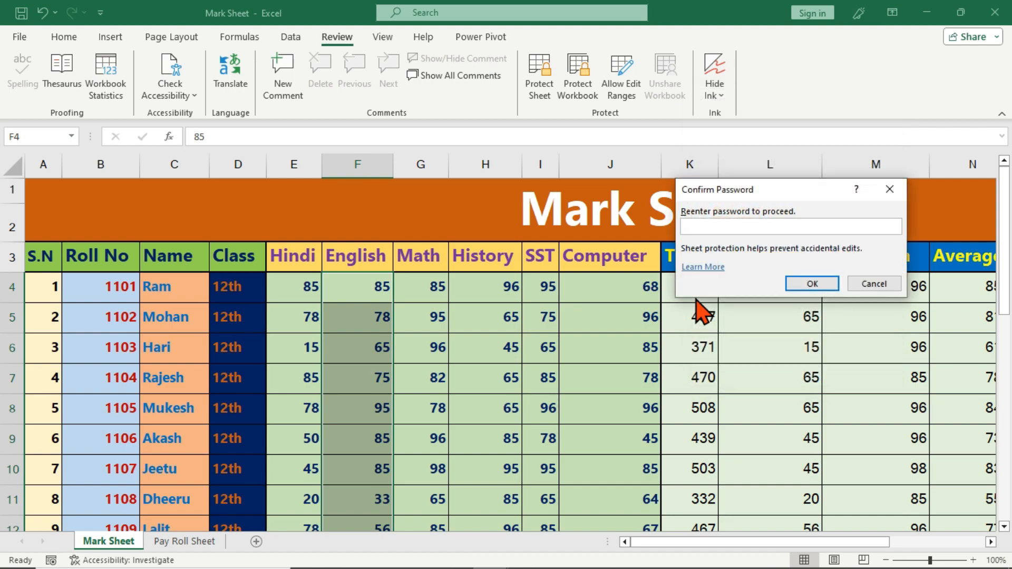
type("11")
key("Return")
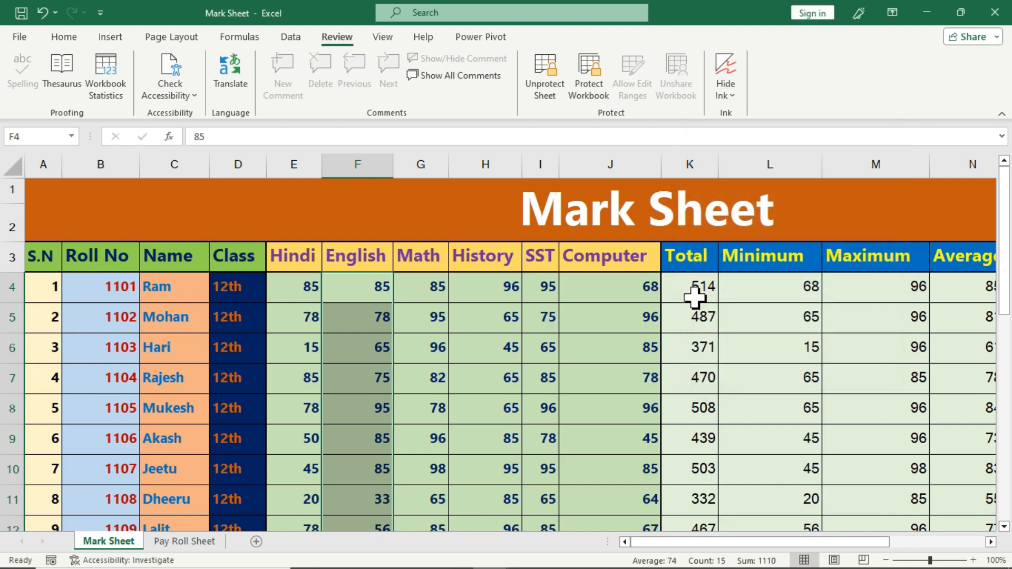
Test the protection by trying to edit locked cells J7 and H5, dismissing each warning
left_click(566, 326)
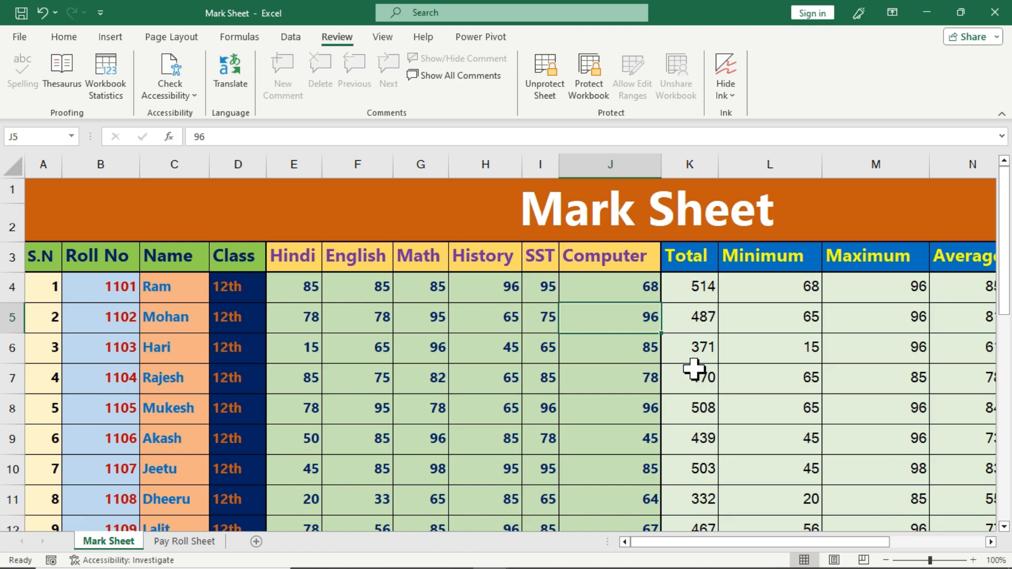
left_click(587, 376)
double_click(586, 376)
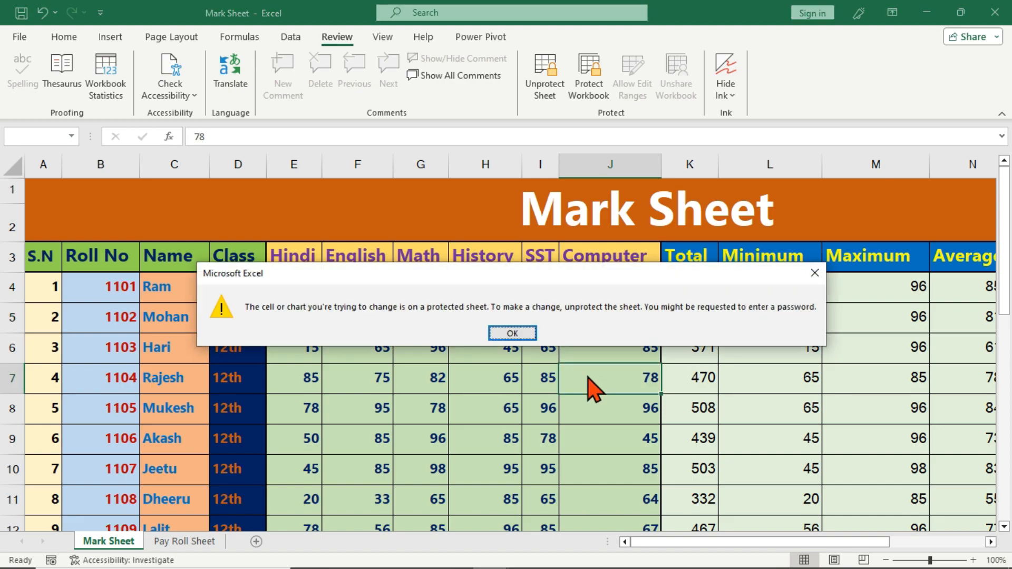
left_click(514, 333)
left_click(519, 330)
double_click(523, 329)
left_click(516, 332)
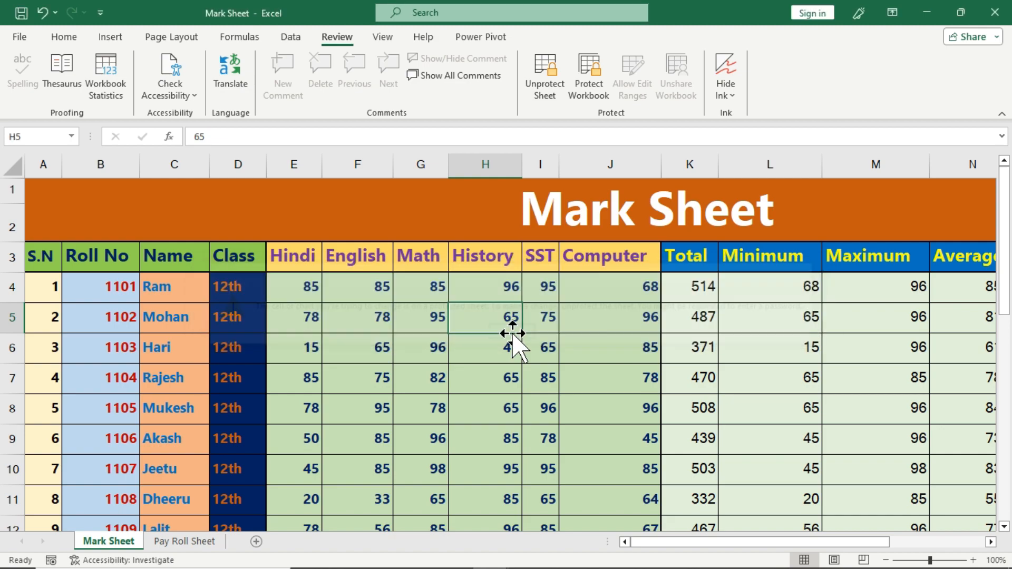
Unlock the English range with its password and enter 98 in F4 and 85 in F5
left_click(381, 290)
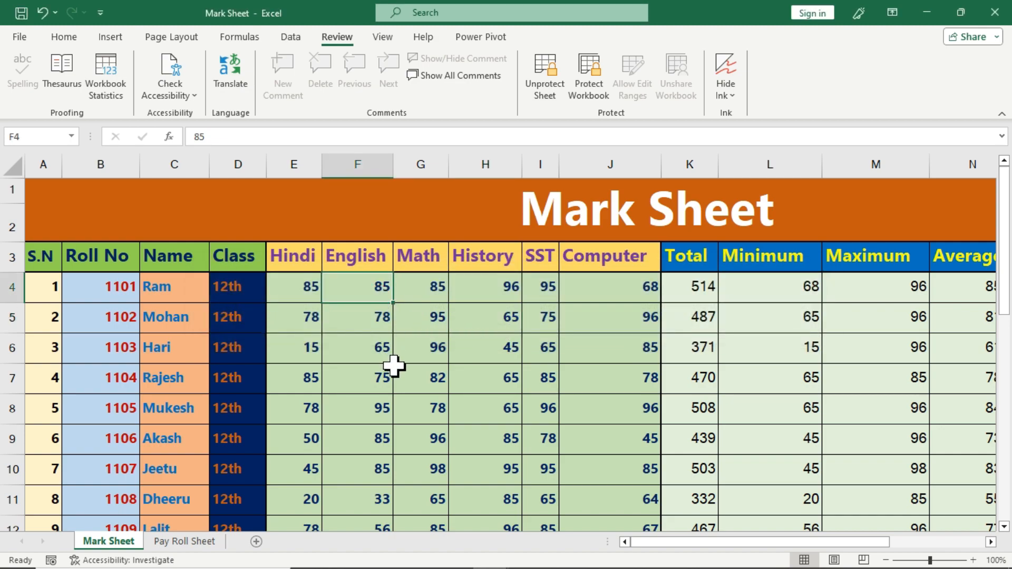
key("F2")
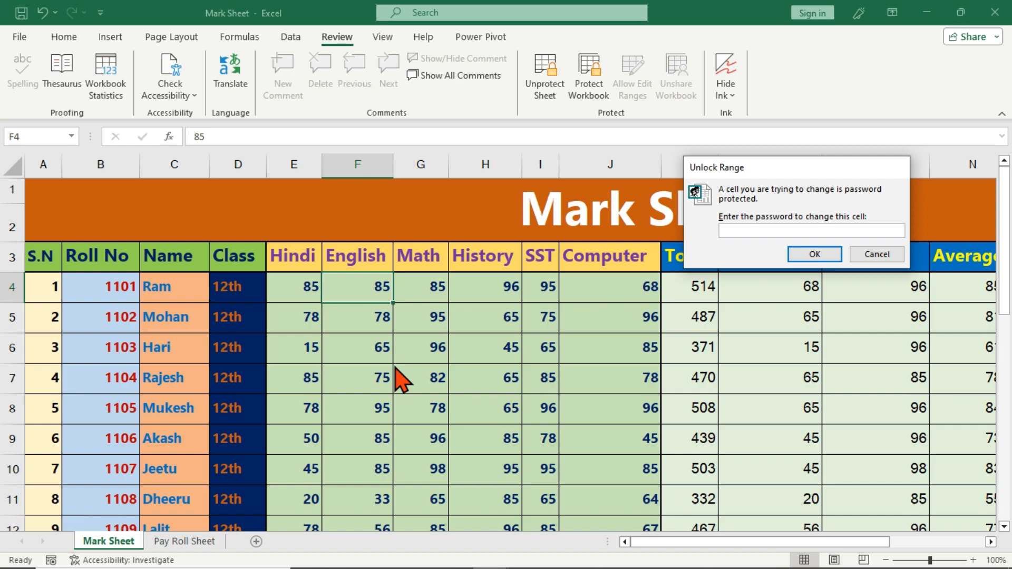
key("Return")
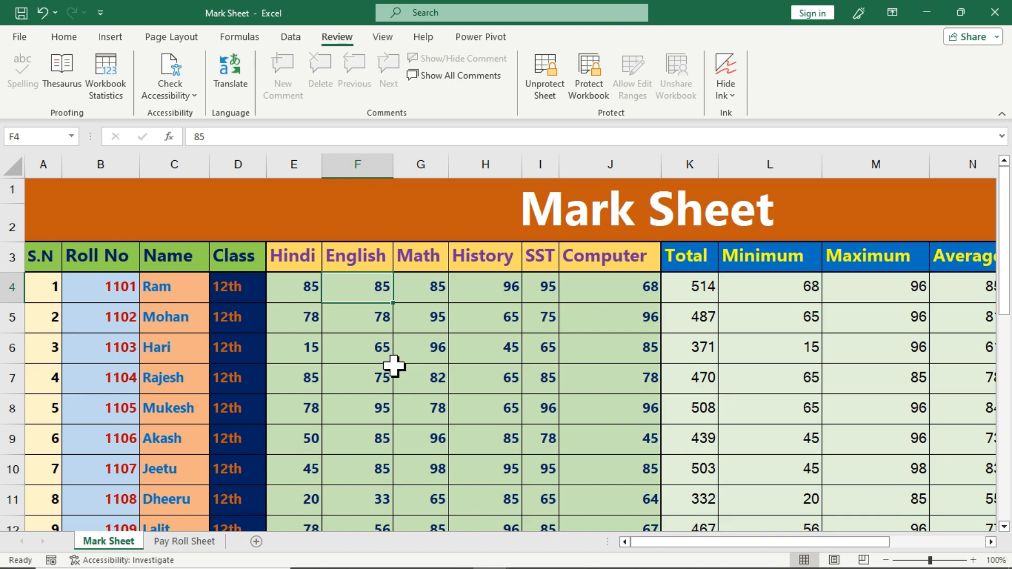
type("98")
key("Return")
type("85")
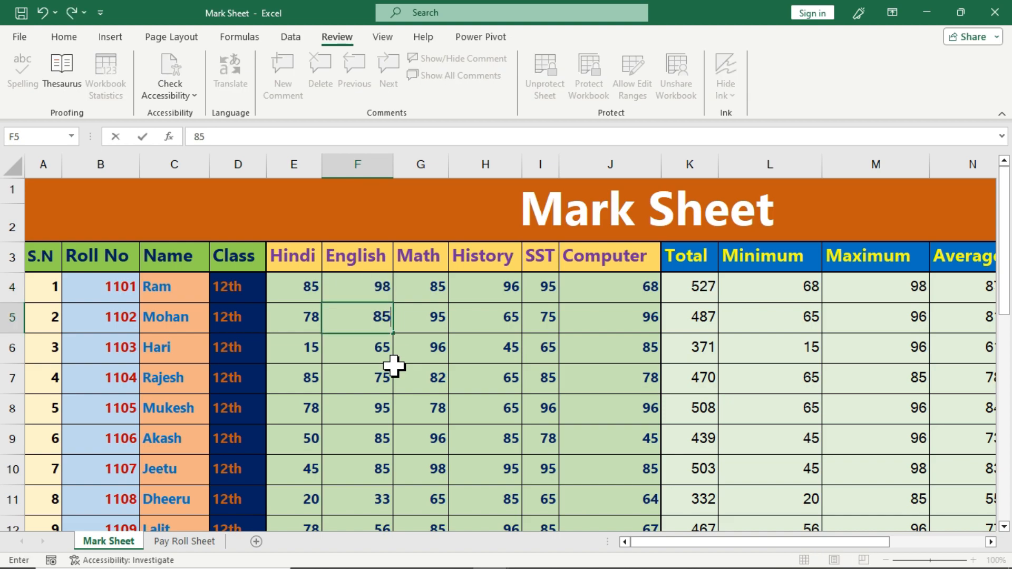
key("Return")
Enter English marks 78 in F6, 98 in F7 and 78 in F11
type("78")
key("Return")
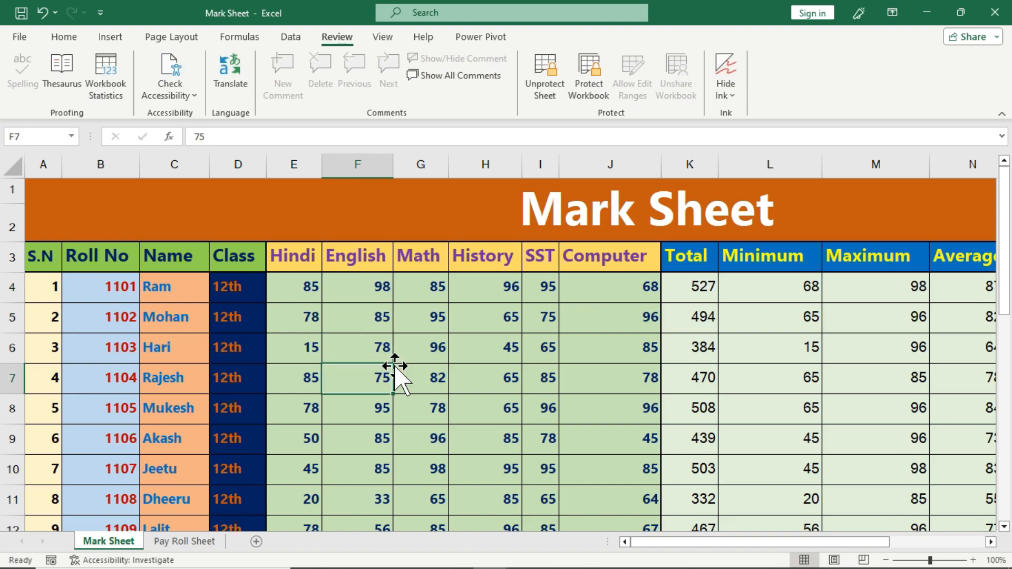
type("98")
key("Return")
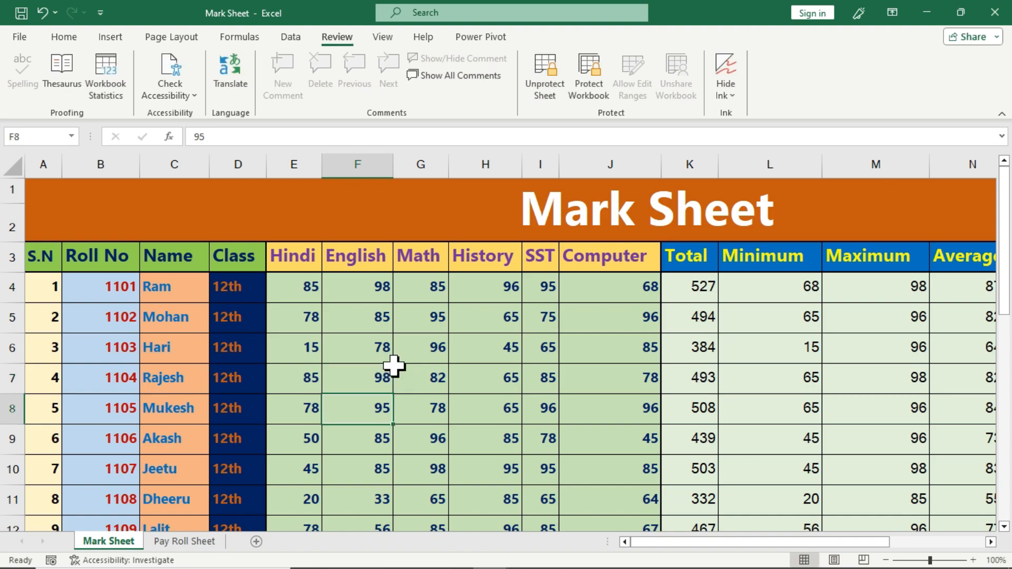
left_click(378, 489)
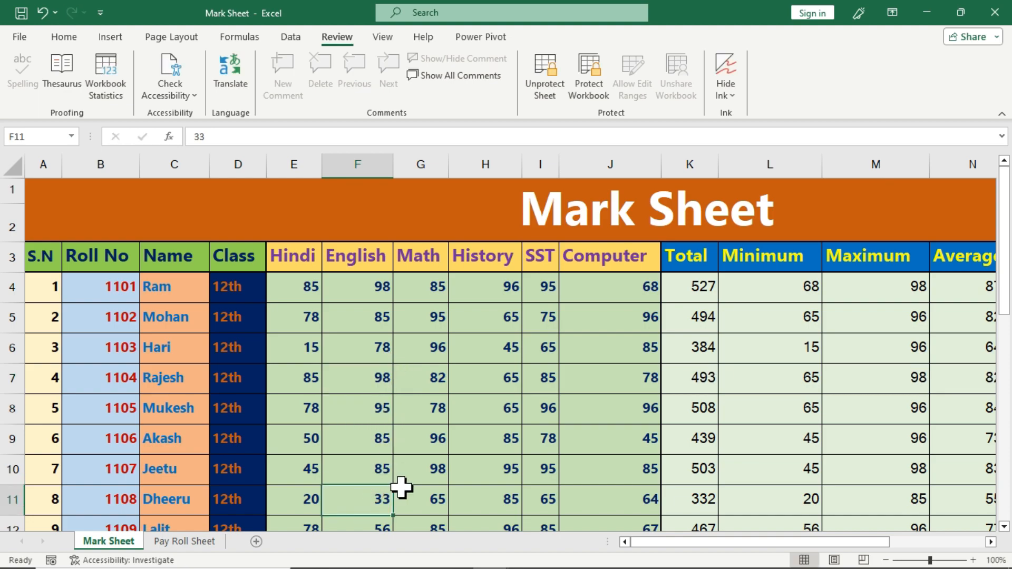
type("78")
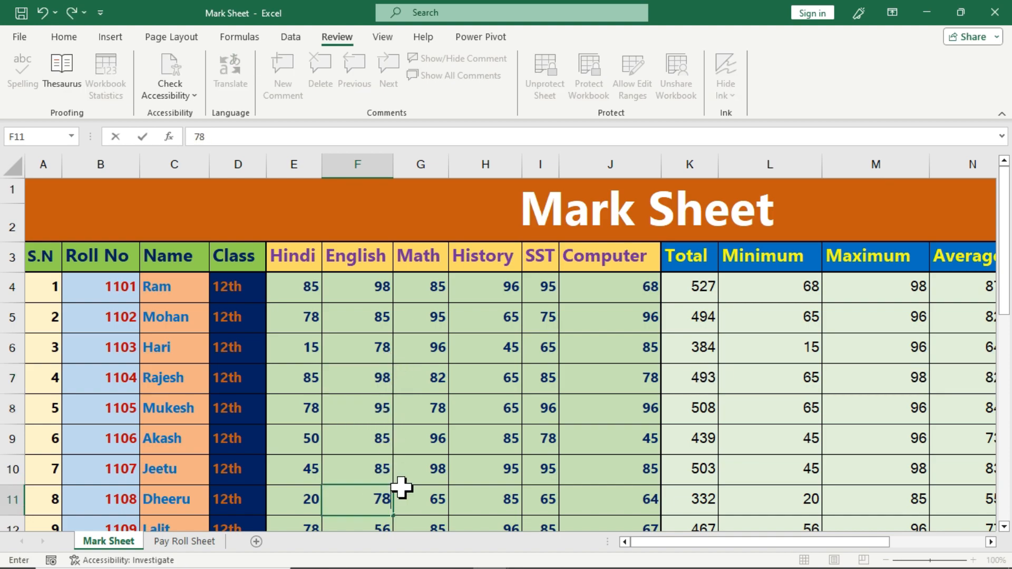
key("Return")
scroll(402, 487, "up", 1)
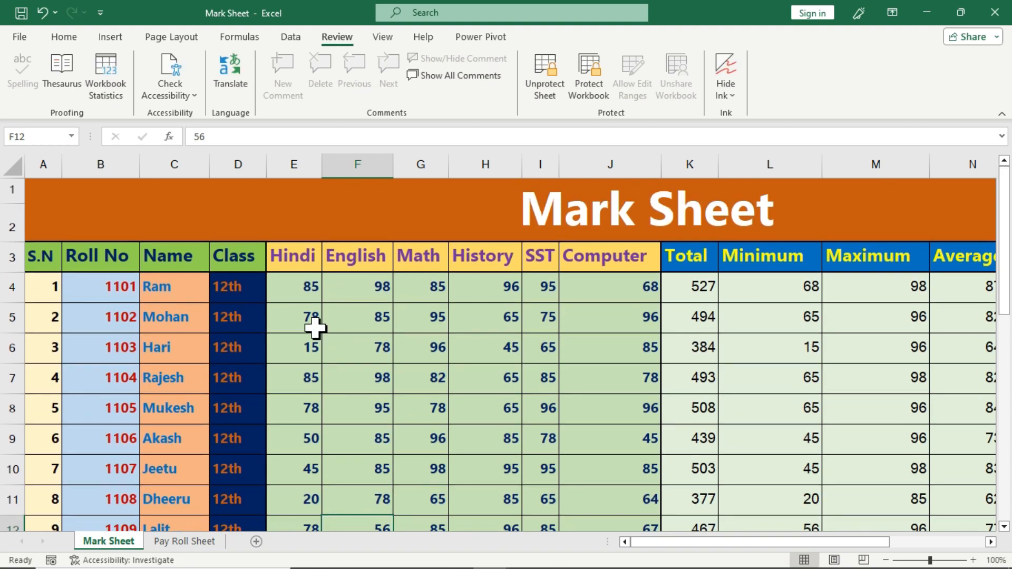
left_click(427, 336)
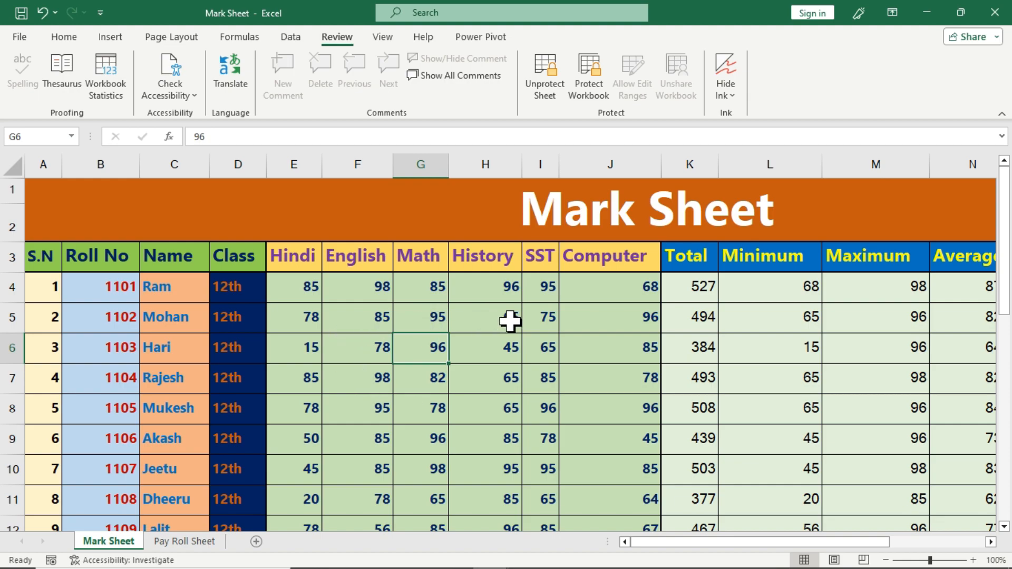
Unprotect the Mark Sheet with its password, then select cells J5, I5 and H5
left_click(546, 89)
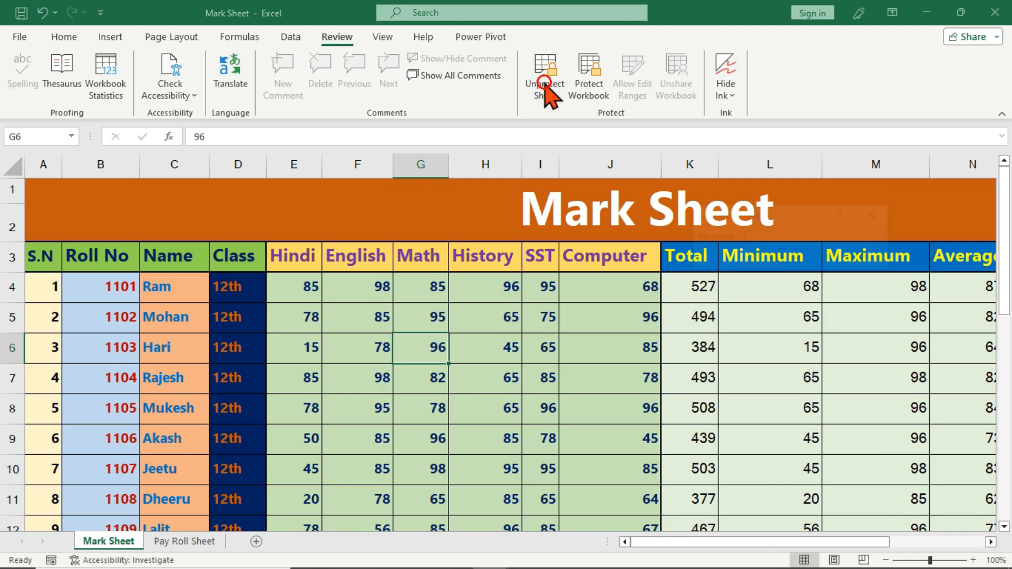
type("12")
key("Return")
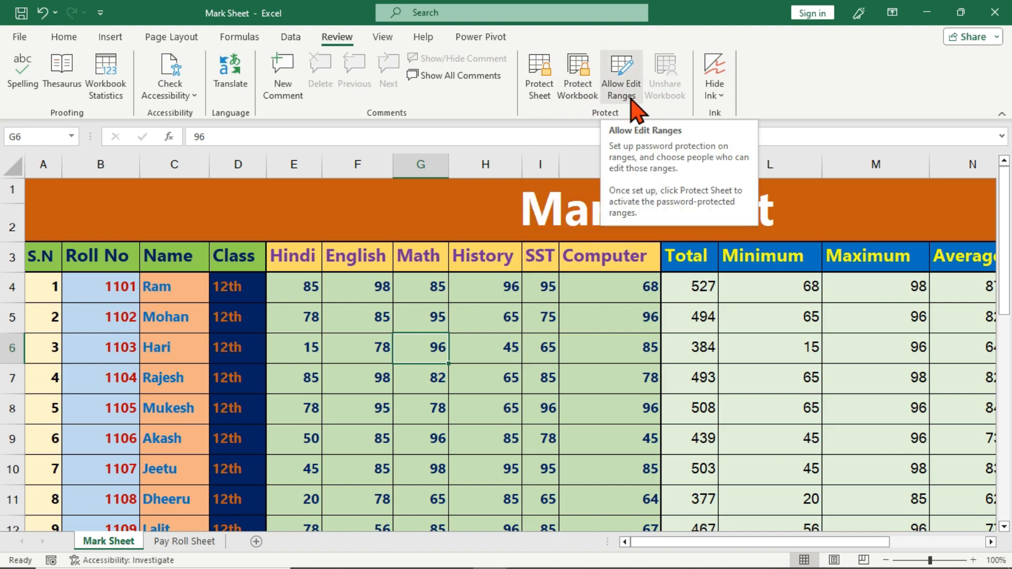
left_click(611, 313)
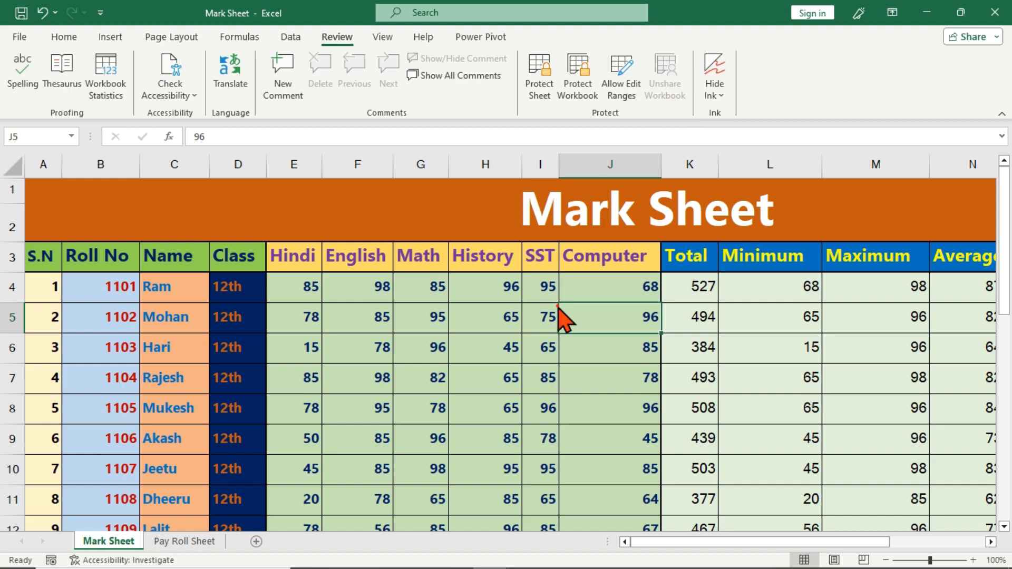
left_click(537, 310)
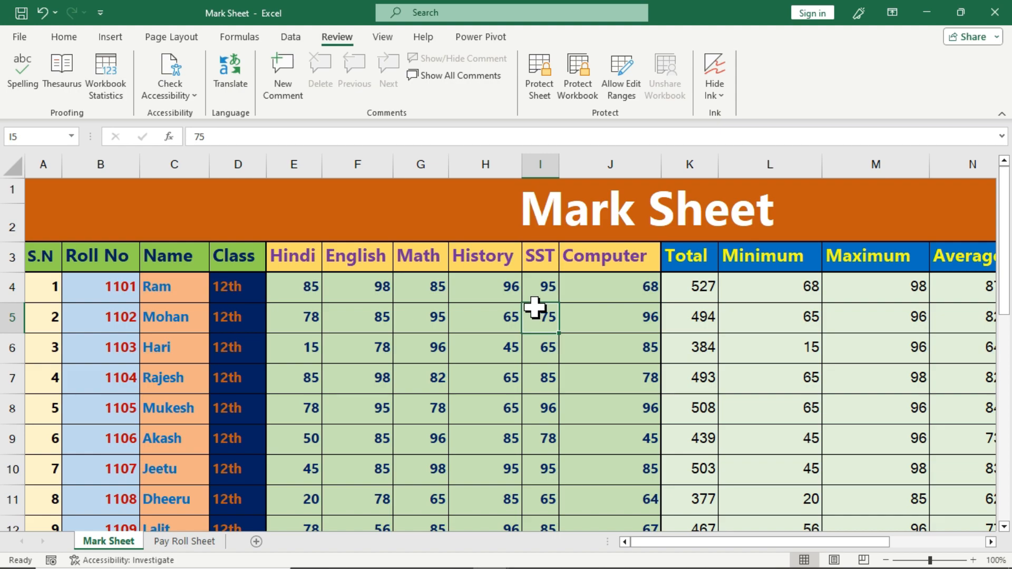
left_click(462, 316)
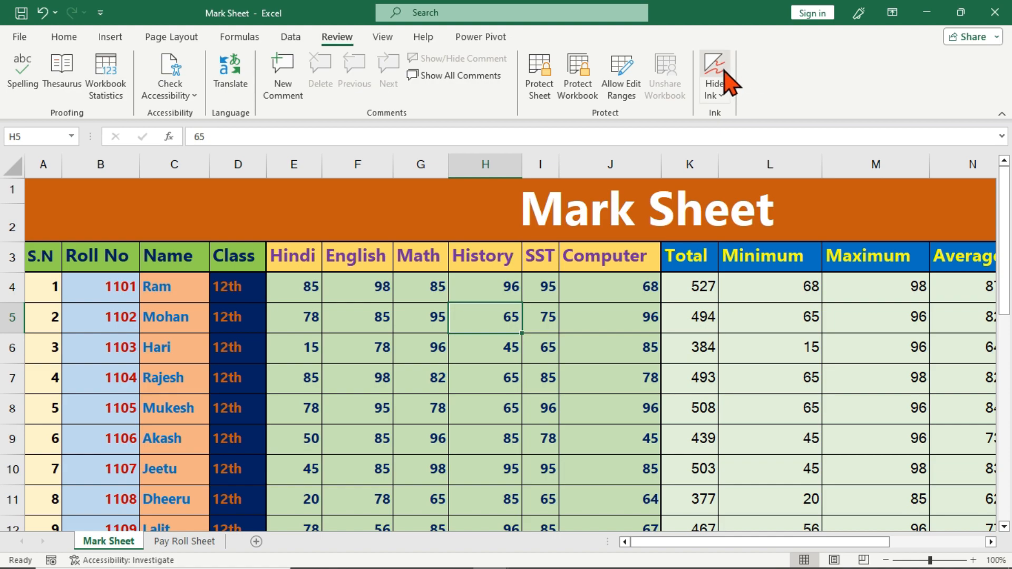
Add the Draw tab via Customize the Ribbon and switch to it
right_click(772, 75)
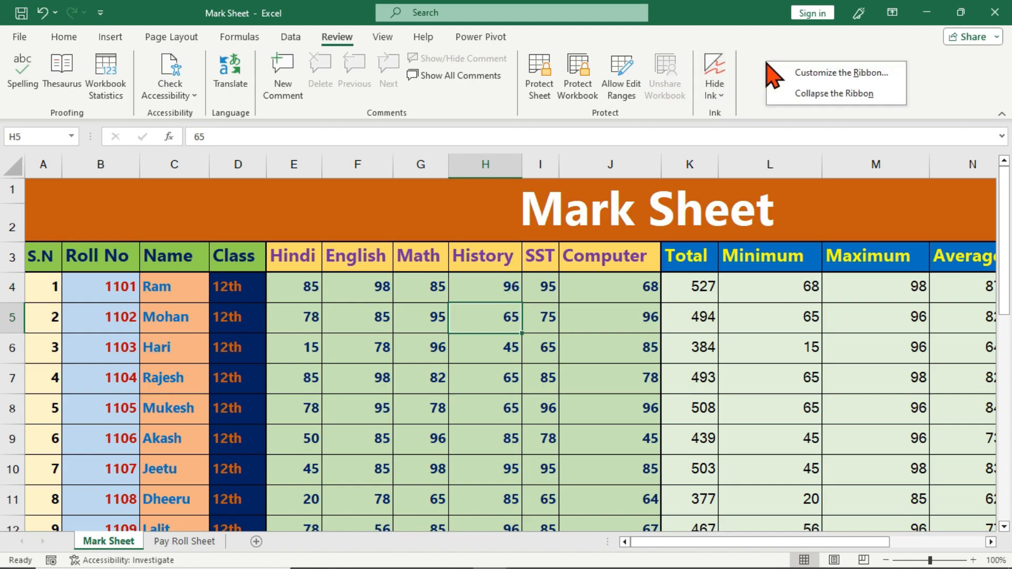
left_click(884, 78)
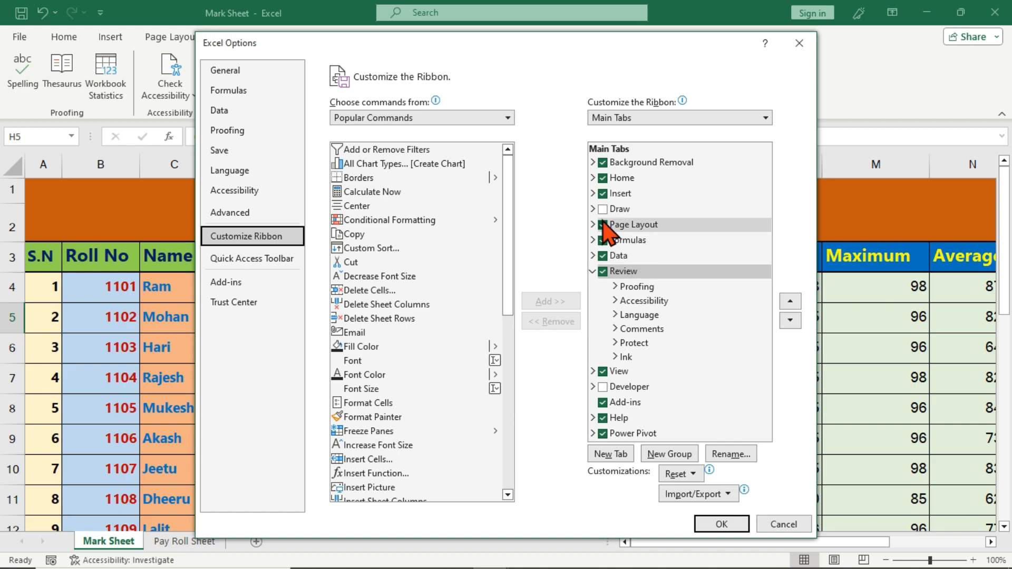
left_click(625, 210)
left_click(602, 209)
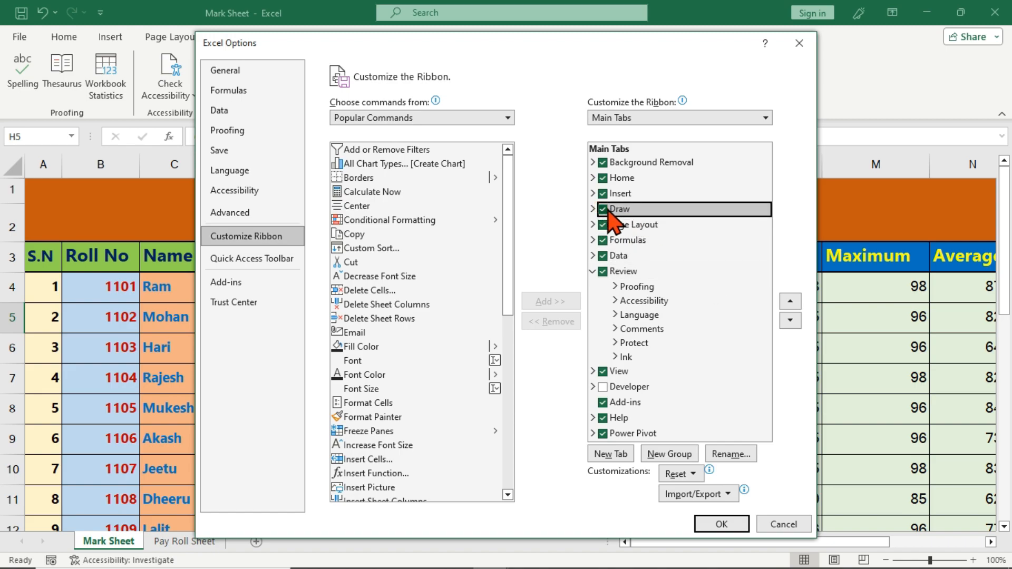
left_click(716, 524)
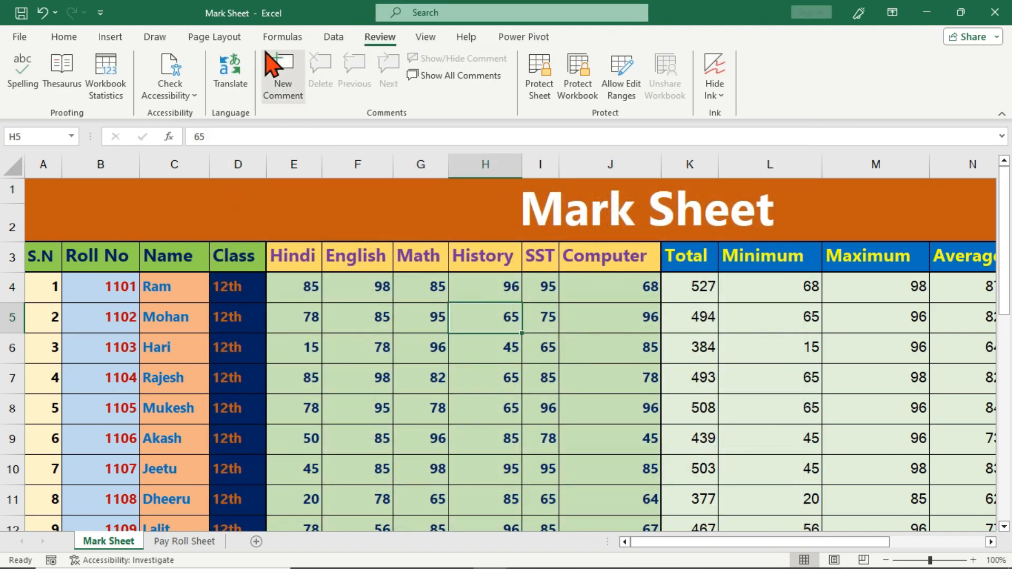
left_click(157, 37)
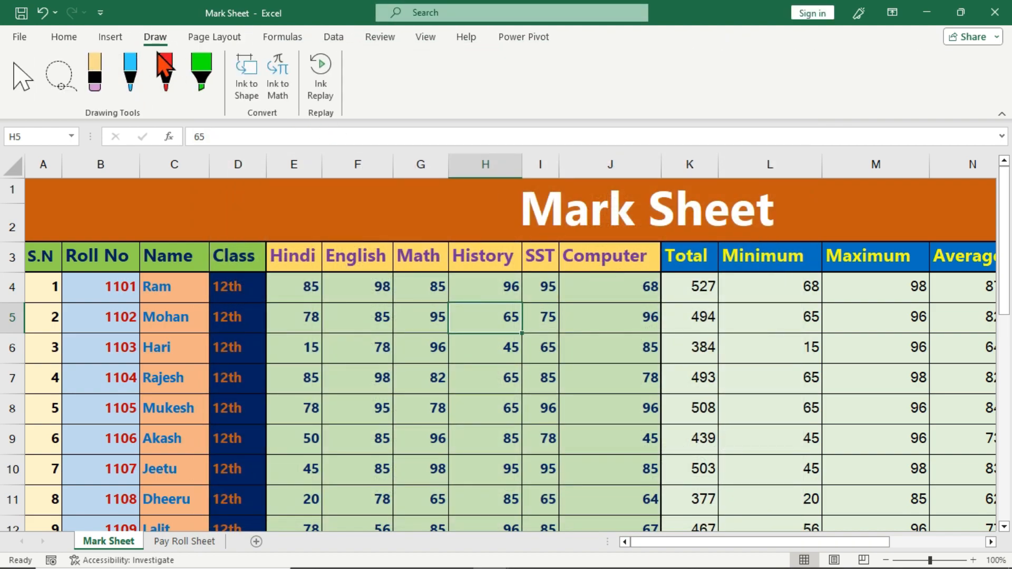
Select a Draw pen and set its ink colour to pink
left_click(131, 94)
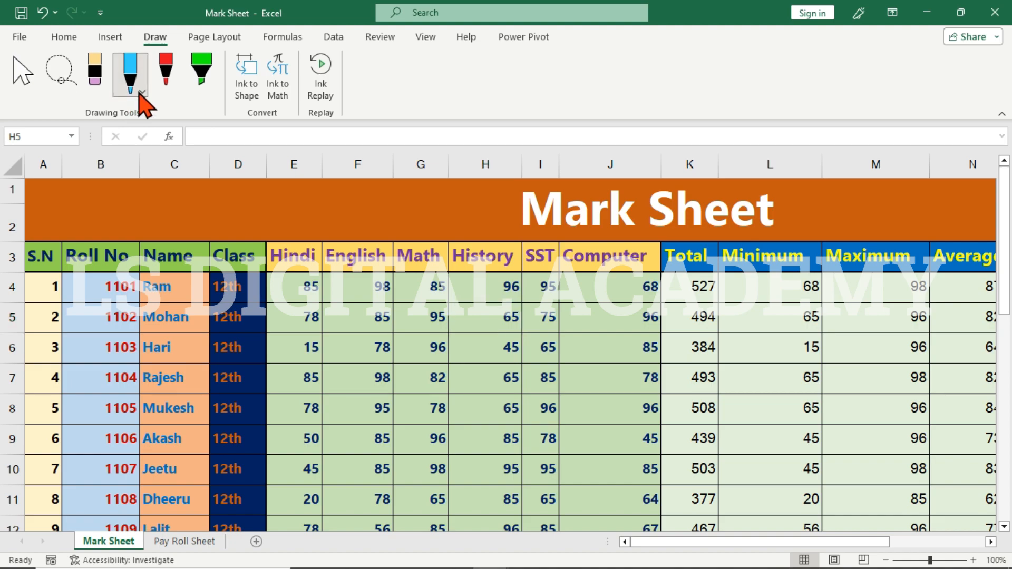
left_click(140, 94)
left_click(181, 270)
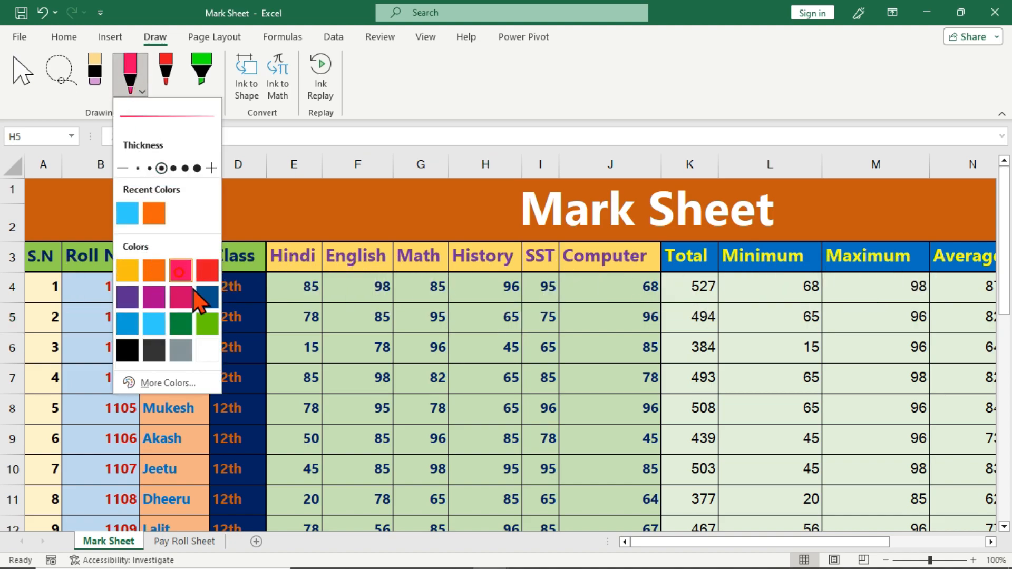
left_click(503, 362)
Draw ink circles around G6–H8, J7–K7, L7 and E6–F7
mouse_move(489, 336)
left_mouse_down()
mouse_move(416, 371)
mouse_move(511, 407)
mouse_move(527, 345)
mouse_move(490, 333)
left_mouse_up()
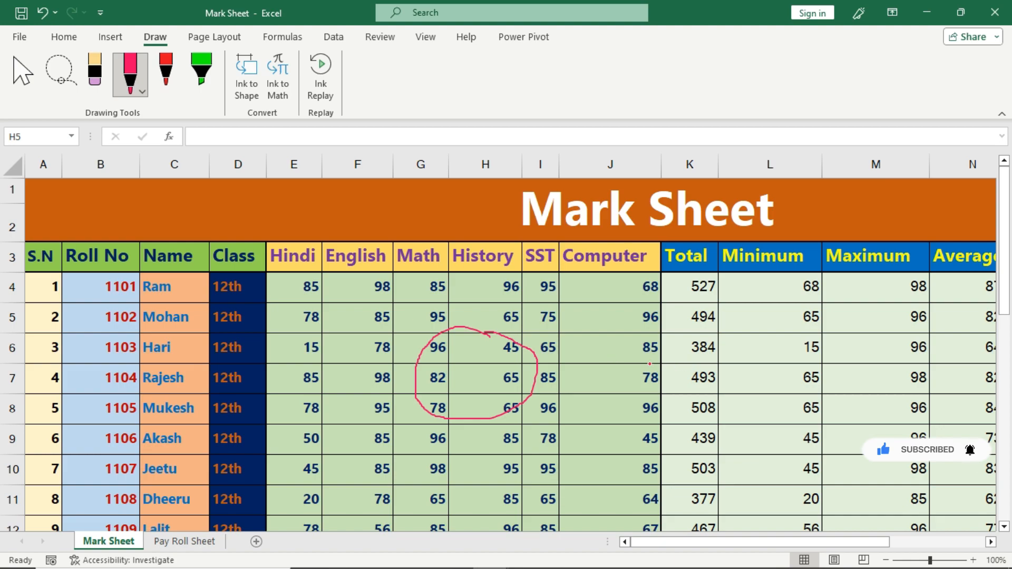
mouse_move(649, 363)
left_mouse_down()
mouse_move(688, 403)
mouse_move(665, 363)
mouse_move(642, 363)
left_mouse_up()
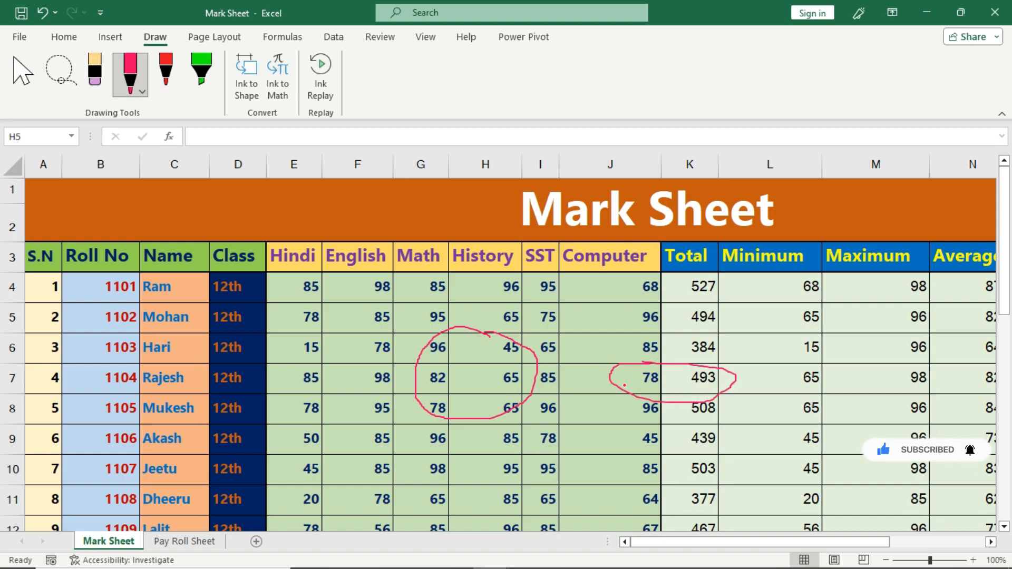
mouse_move(793, 354)
left_mouse_down()
mouse_move(812, 405)
mouse_move(804, 345)
left_mouse_up()
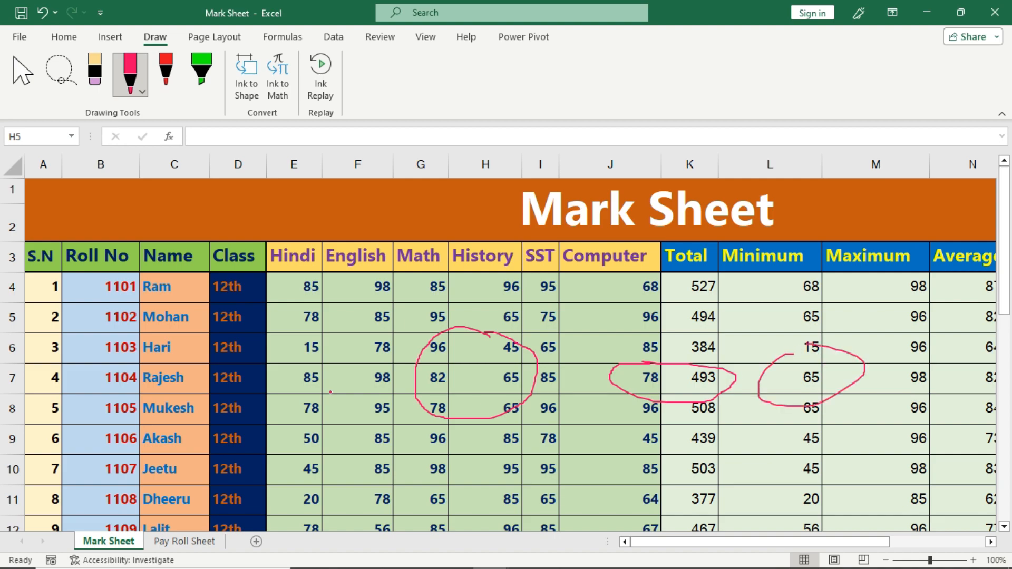
mouse_move(274, 337)
left_mouse_down()
mouse_move(358, 398)
mouse_move(307, 327)
left_mouse_up()
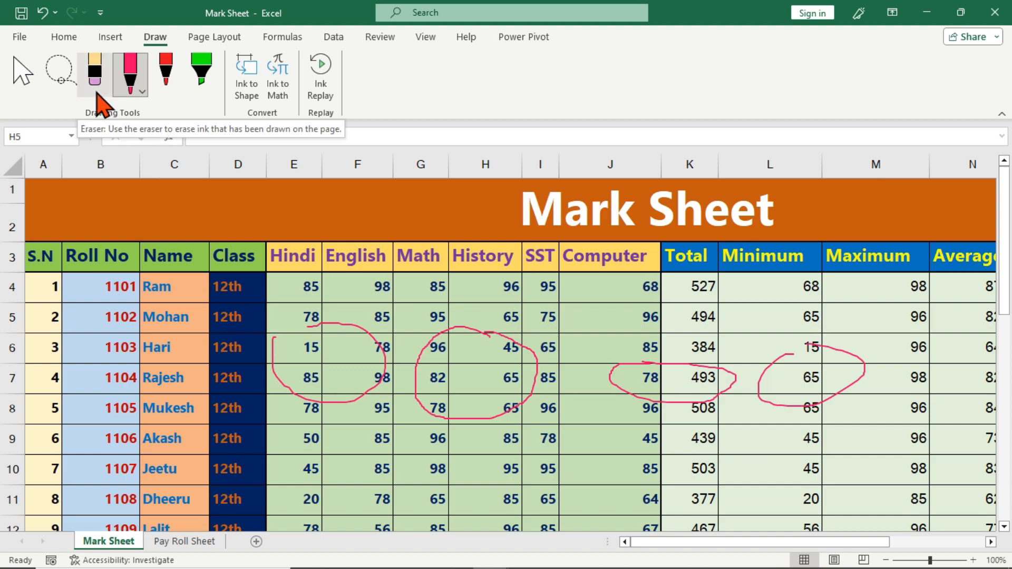
Use Hide Ink on the Review tab, toggling it off and on so the circles end hidden
left_click(381, 37)
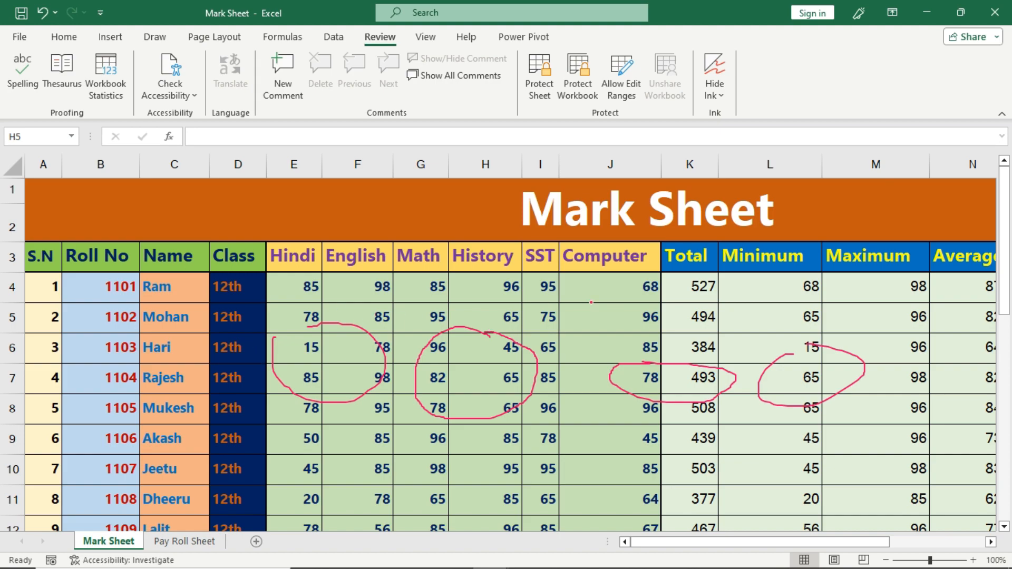
left_click(719, 71)
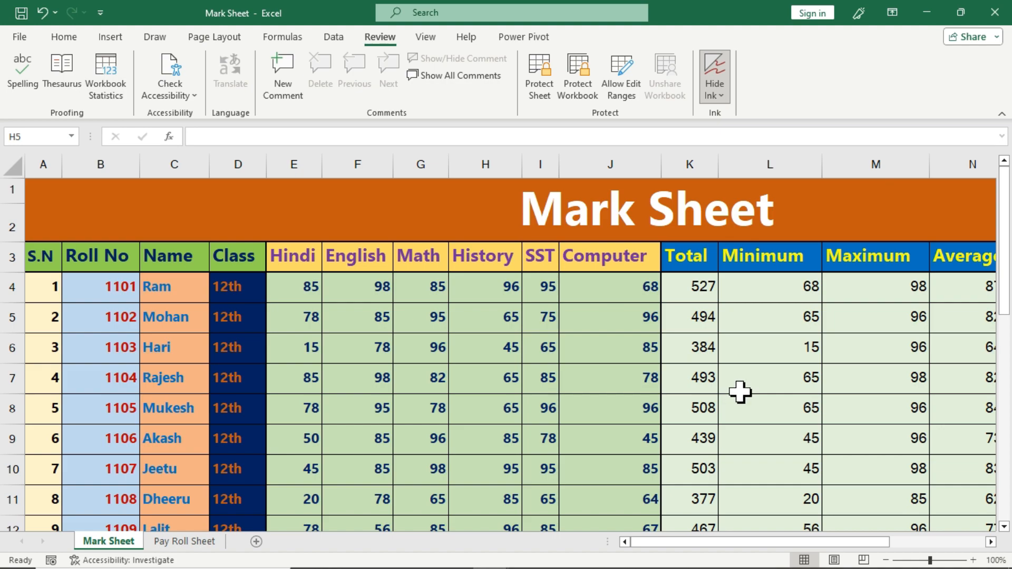
left_click(715, 76)
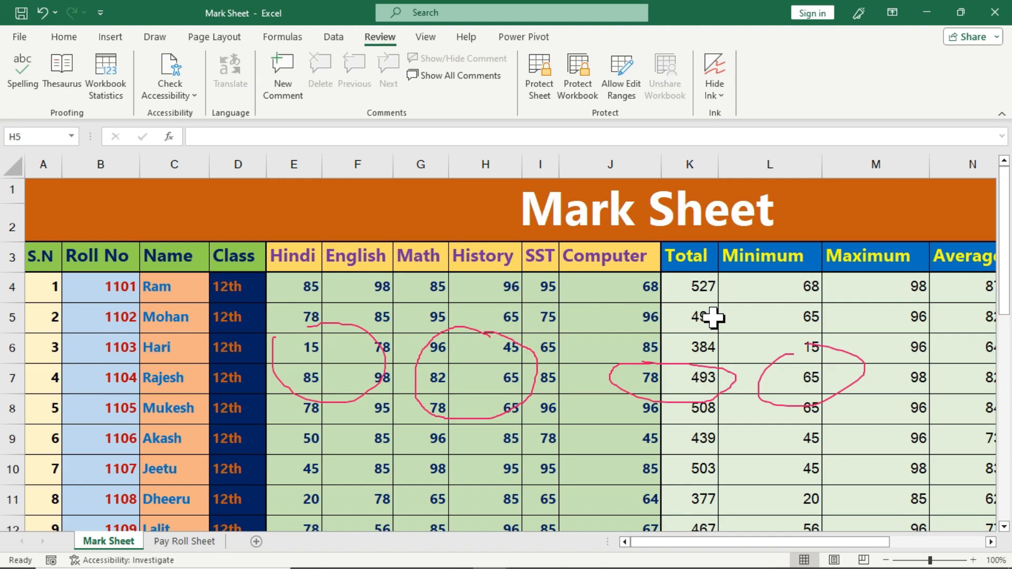
left_click(715, 77)
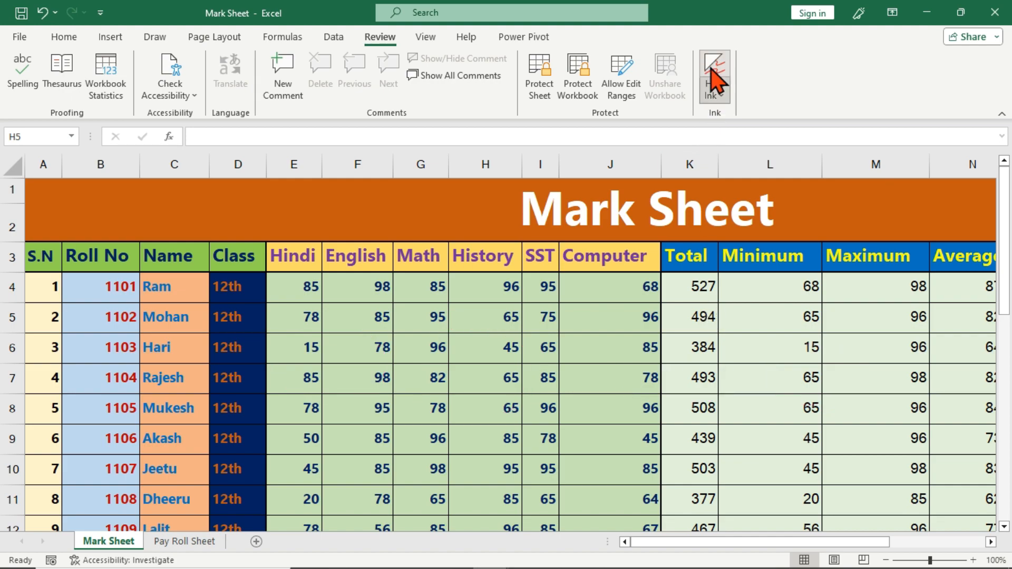